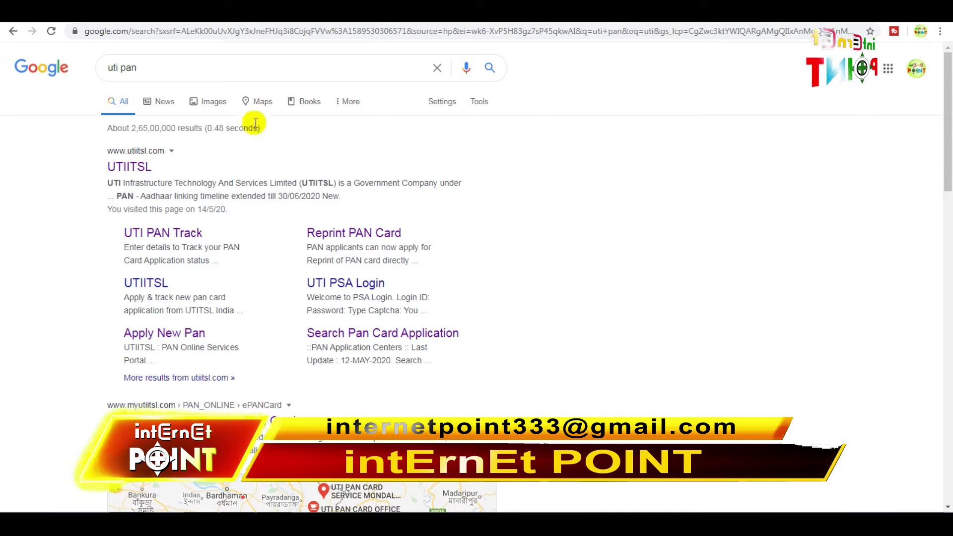
Go from the UTIITSL search result to Apply PAN Card under For PAN Cards
click(130, 167)
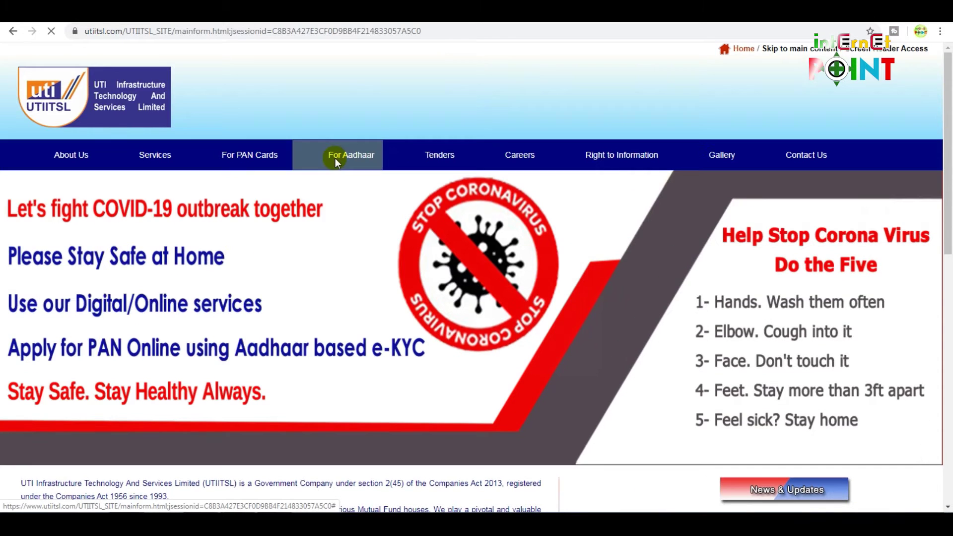
scroll(794, 228, down, 5)
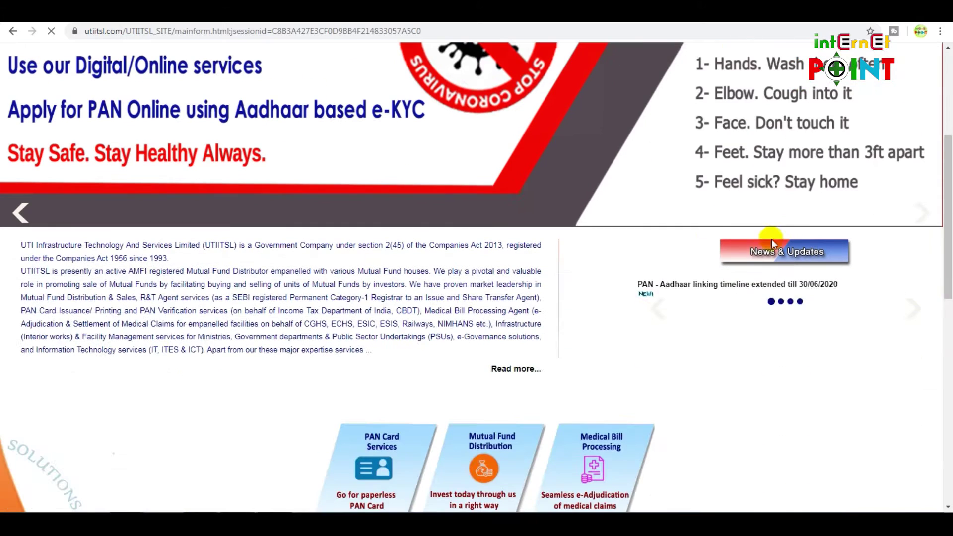
scroll(528, 228, up, 5)
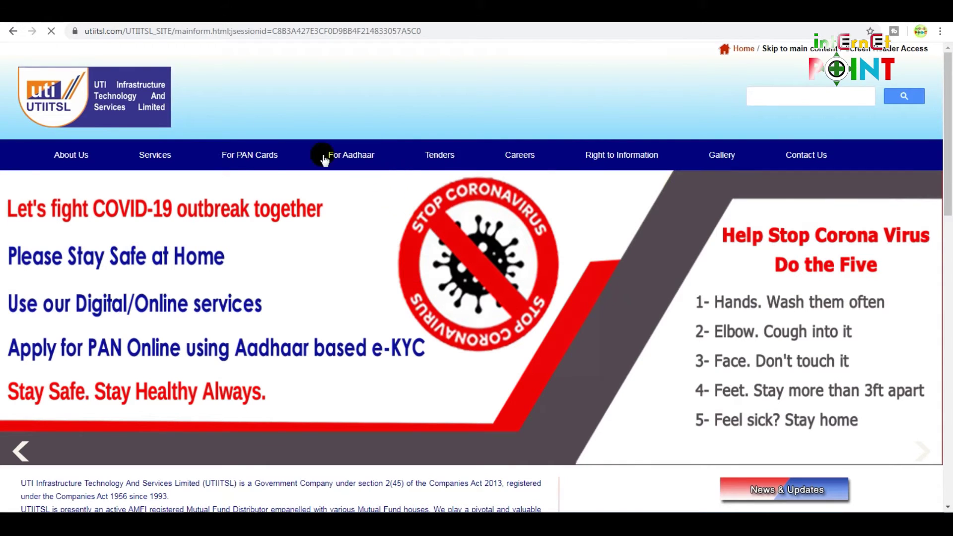
click(254, 152)
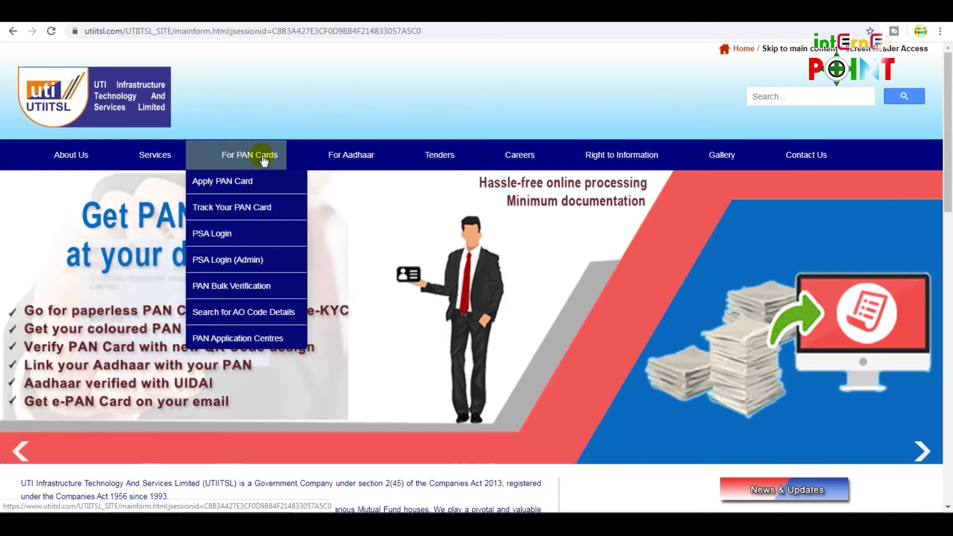
click(250, 186)
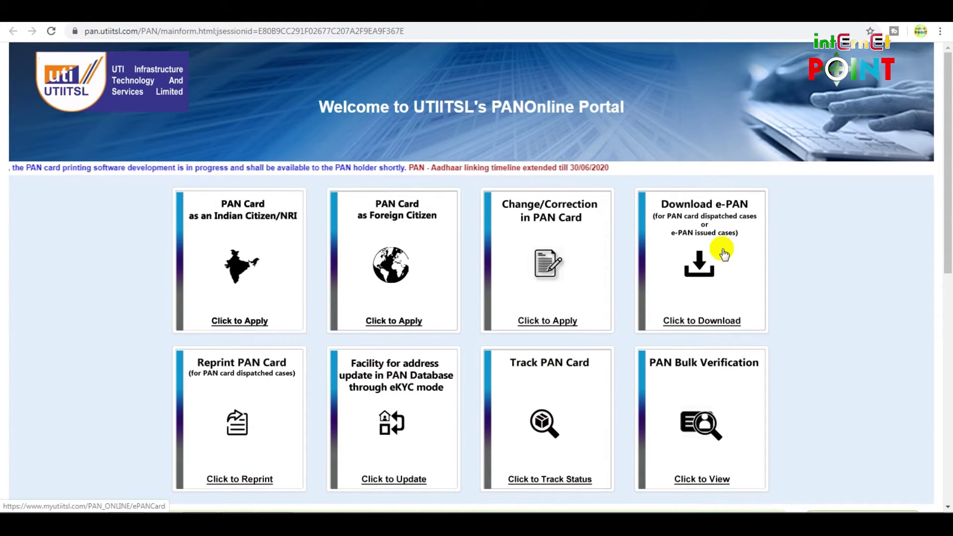
click(724, 259)
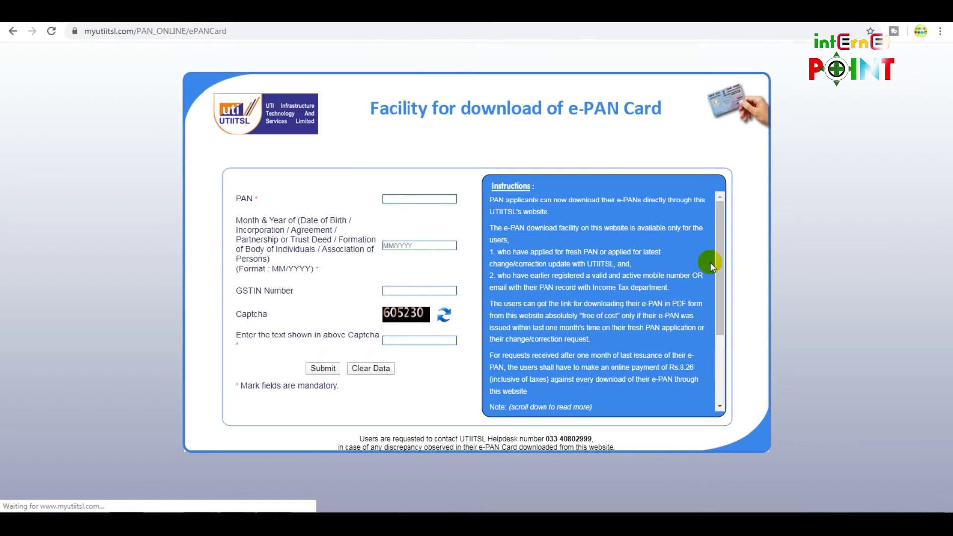
click(406, 244)
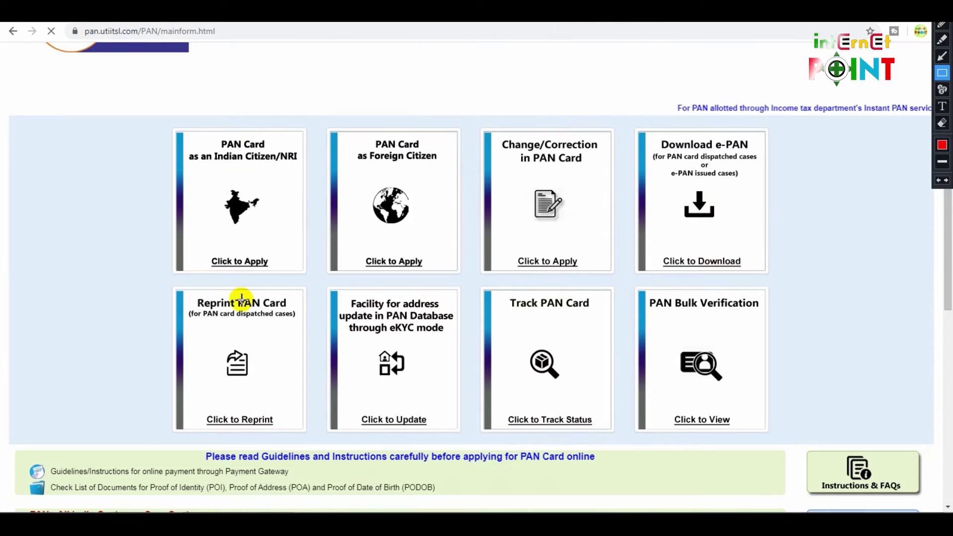
Open the Reprint PAN Card page via 'Click to Reprint' and start a reprint request
mouse_move(171, 292)
mouse_down()
mouse_move(287, 419)
mouse_move(308, 429)
mouse_up()
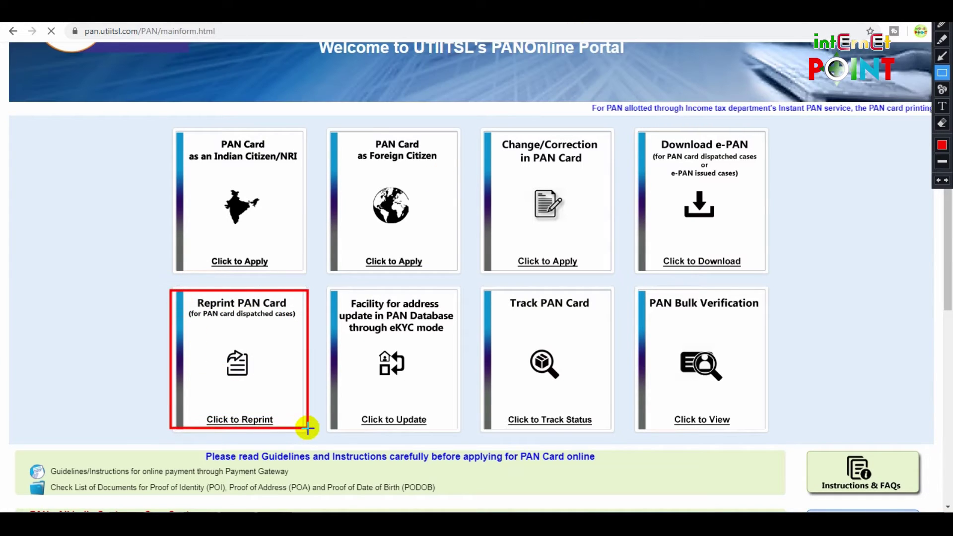
key(Escape)
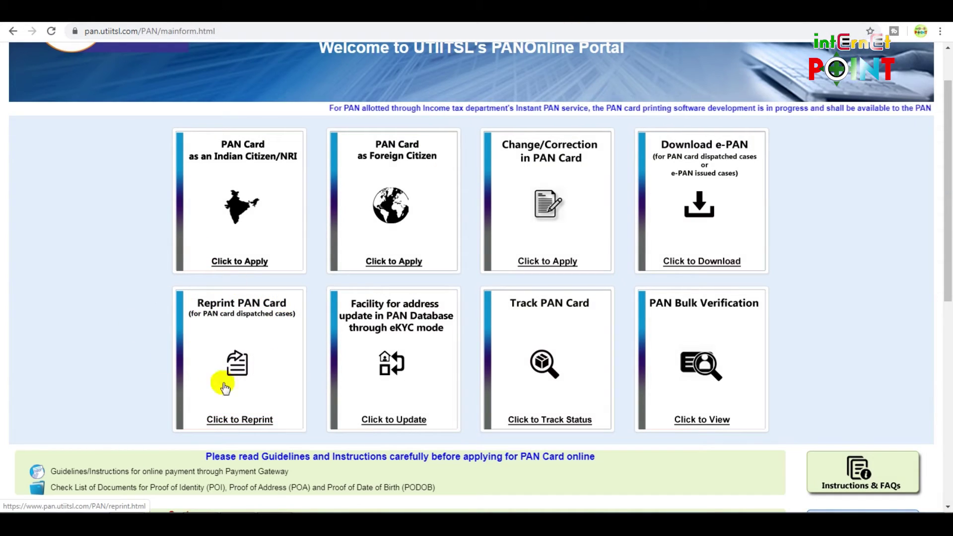
click(237, 419)
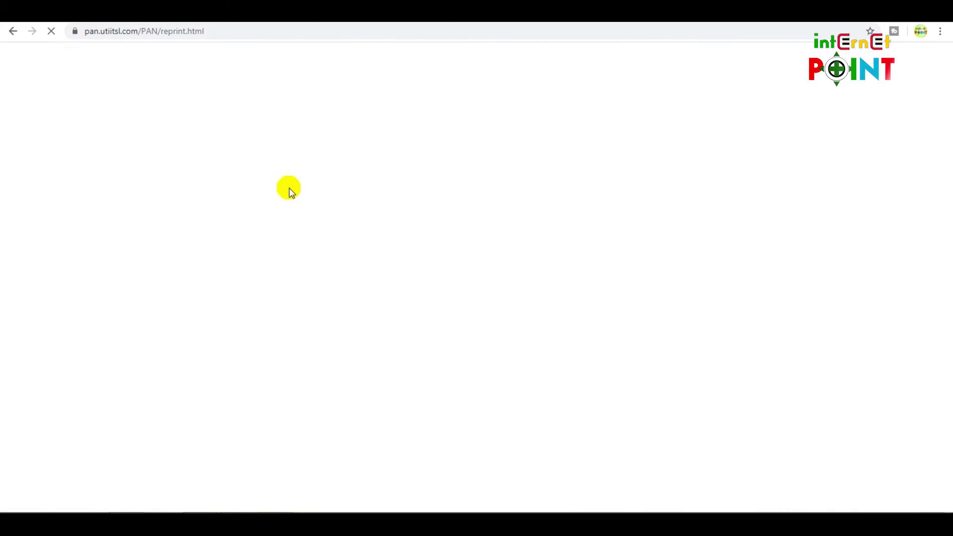
scroll(559, 324, down, 2)
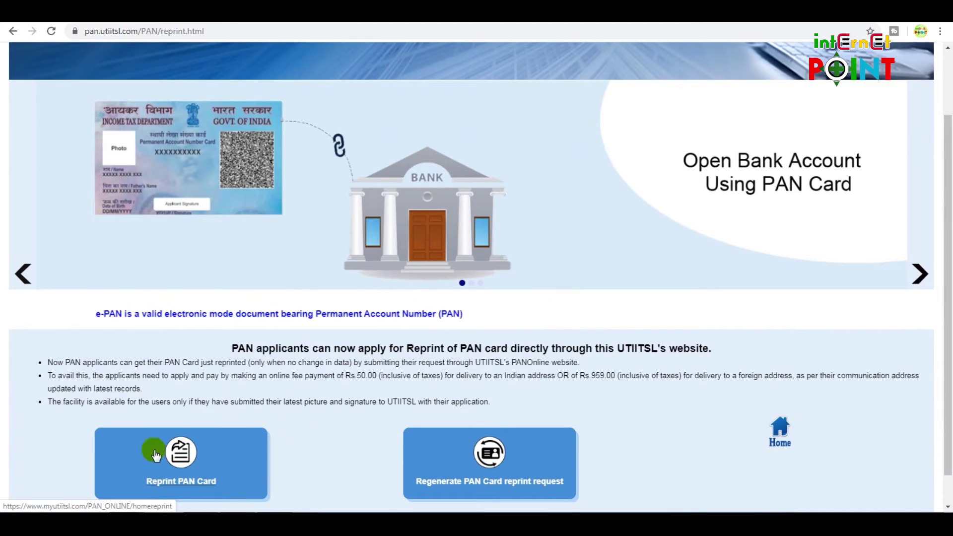
click(196, 484)
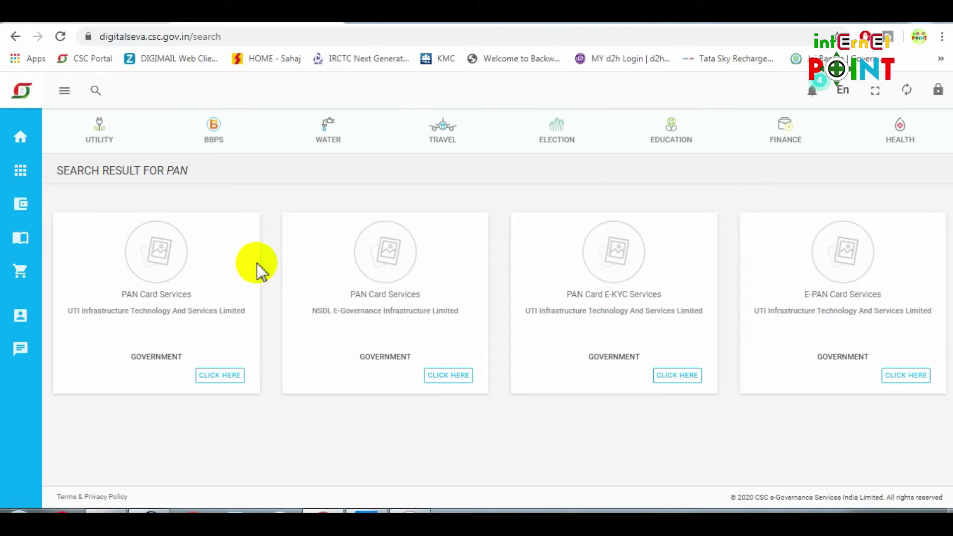
Open UTIITSL PAN Card Services from Digital Seva and sign in as a VLE user
drag(125, 294, 189, 287)
click(220, 376)
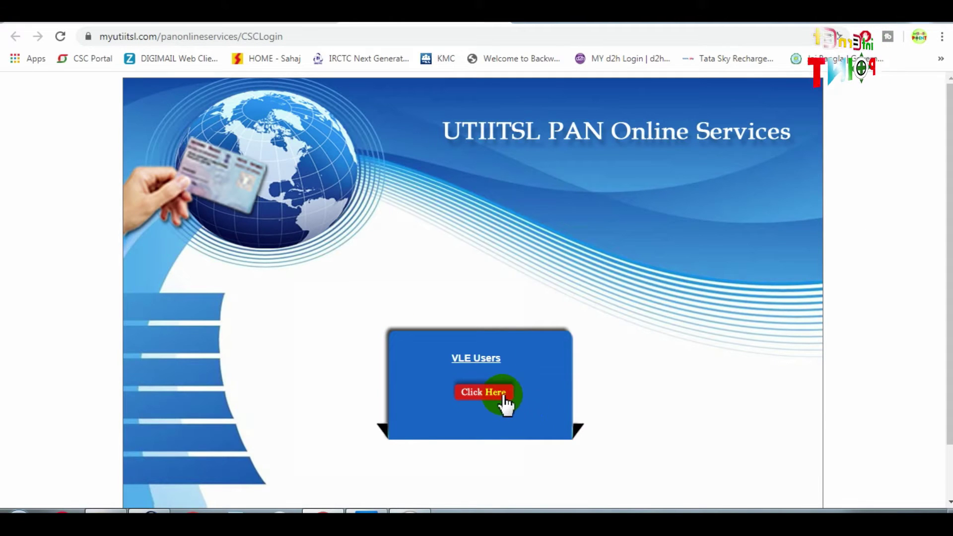
click(501, 393)
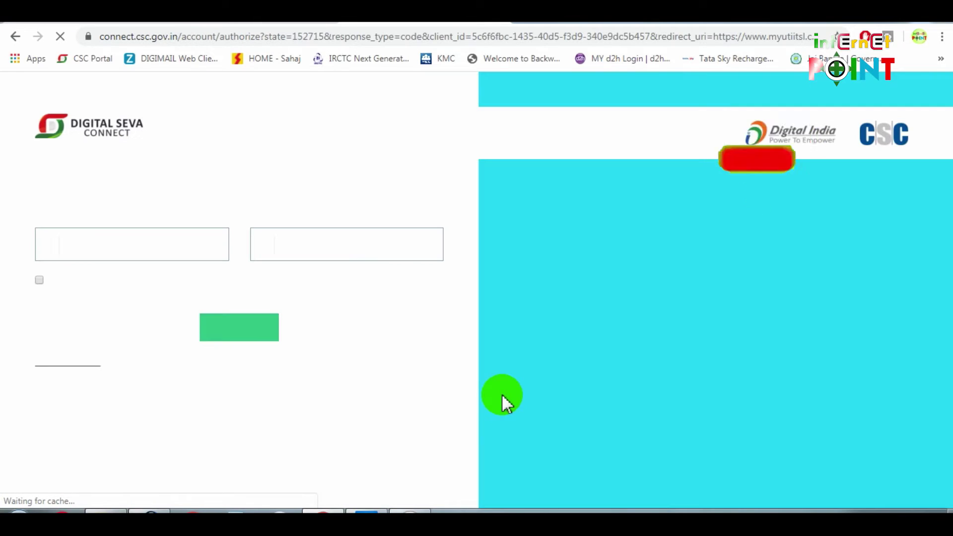
click(273, 333)
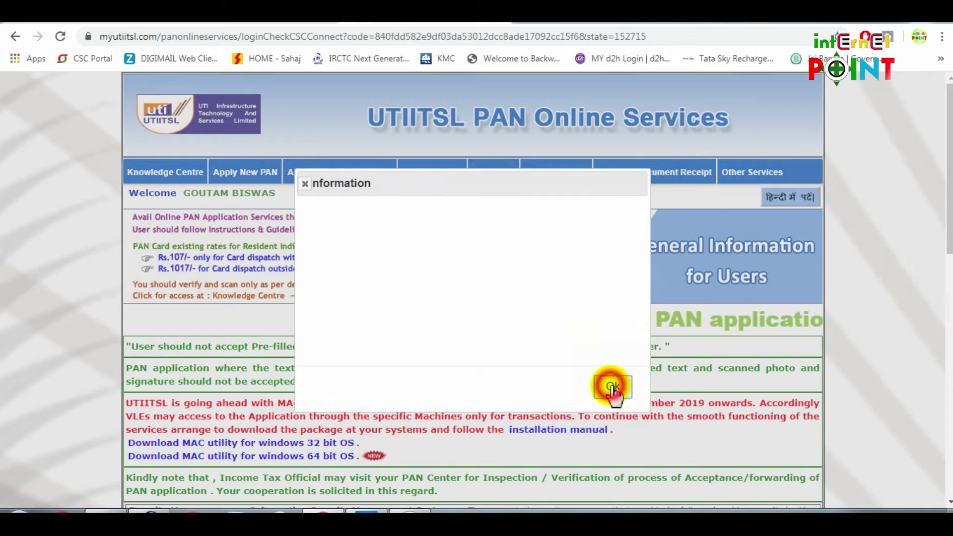
click(612, 387)
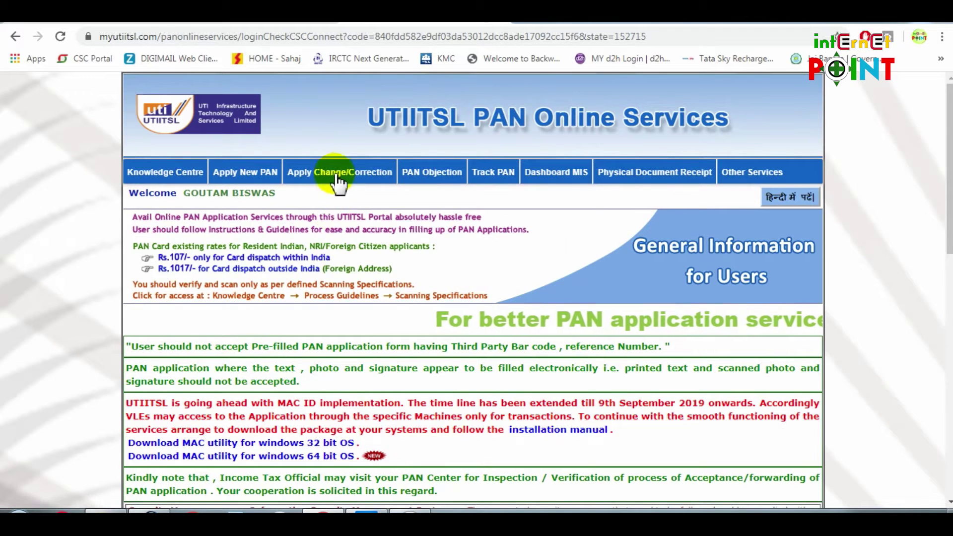
Start a new application via Apply New PAN > Application for New PAN 49A
mouse_move(328, 172)
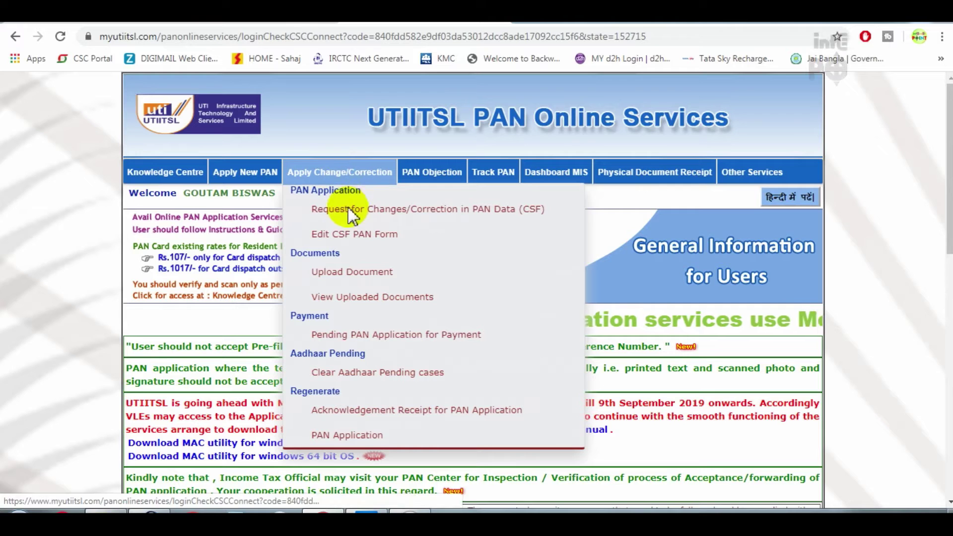
mouse_move(229, 178)
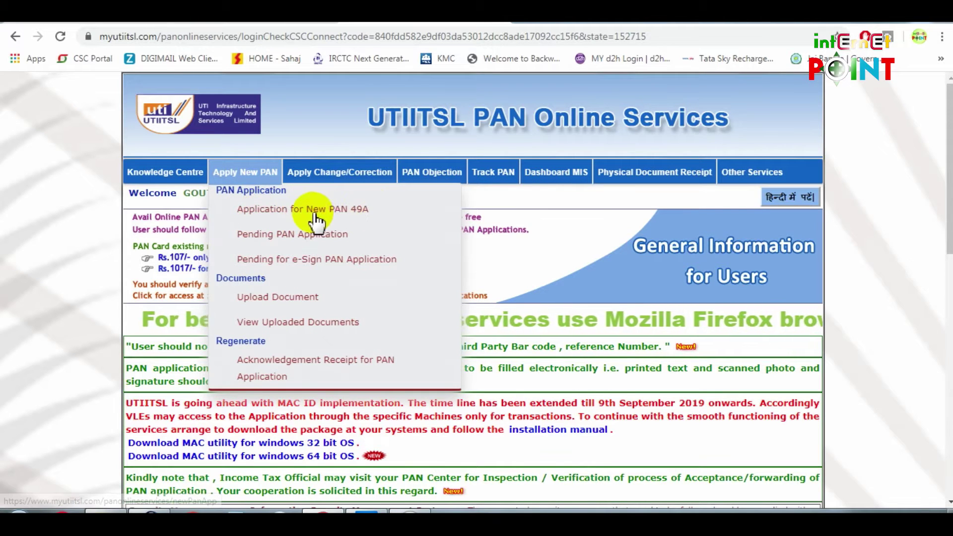
click(358, 212)
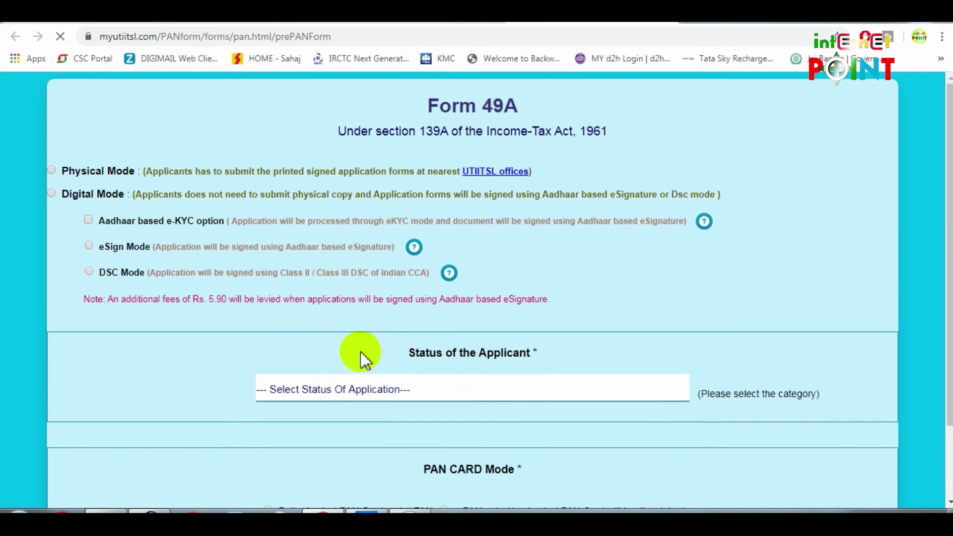
Choose Physical Mode for the application and close its instructions
click(67, 171)
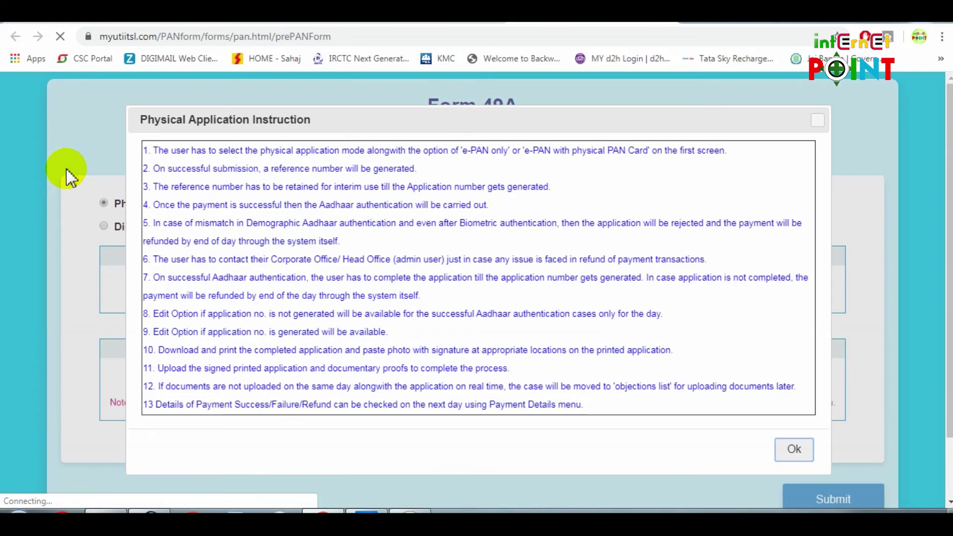
click(792, 450)
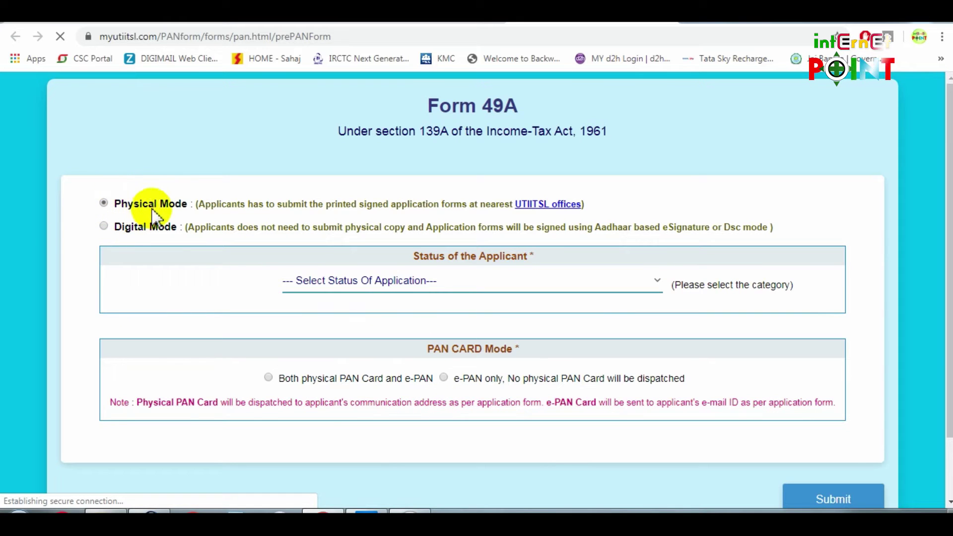
drag(107, 201, 185, 204)
drag(121, 228, 151, 231)
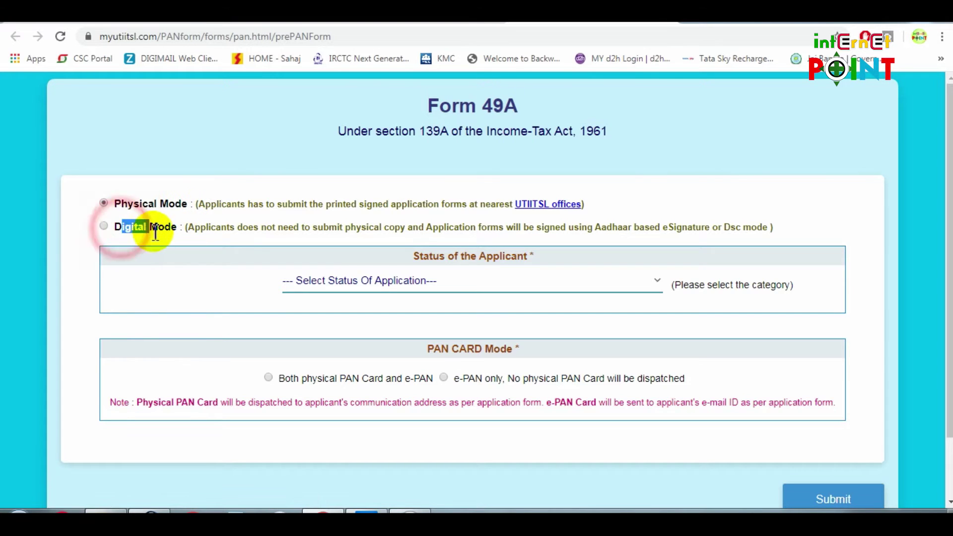
click(167, 199)
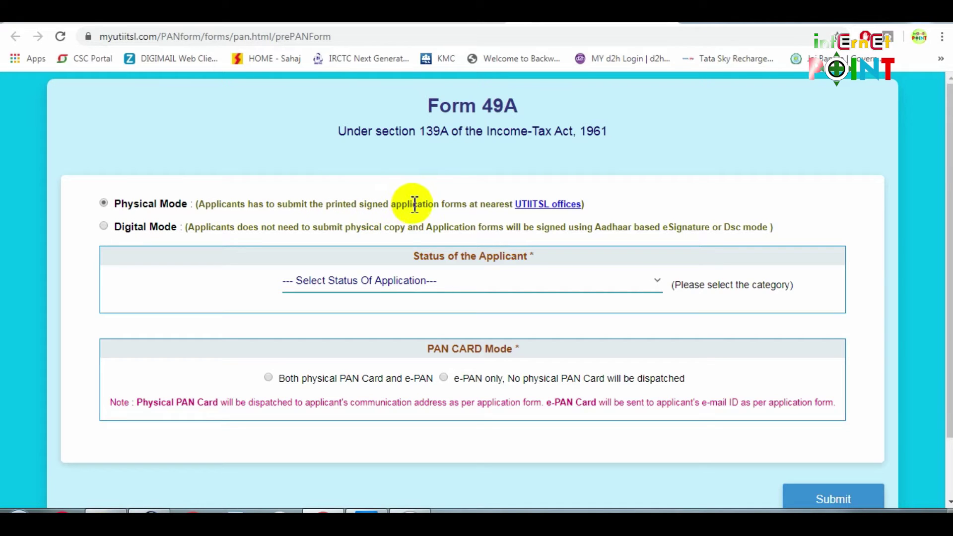
drag(486, 204, 510, 209)
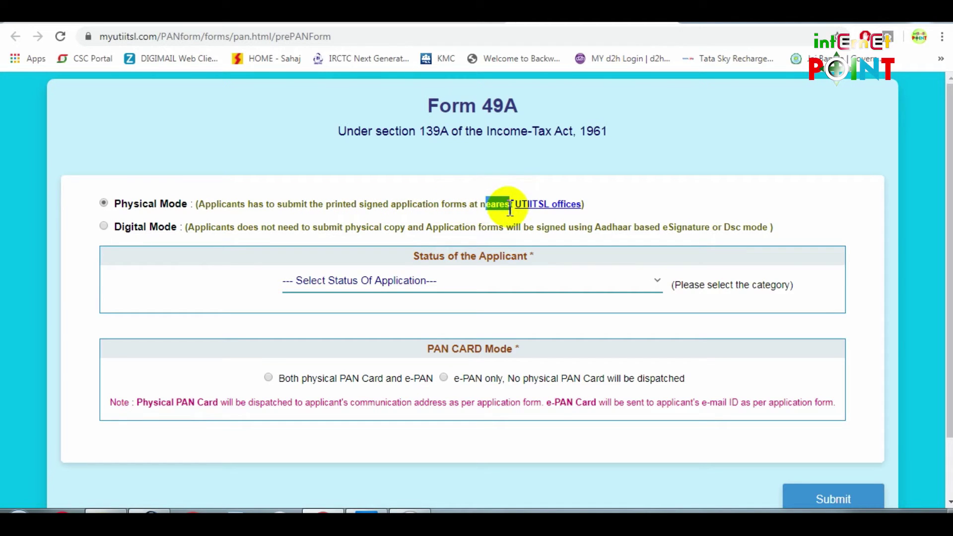
click(496, 185)
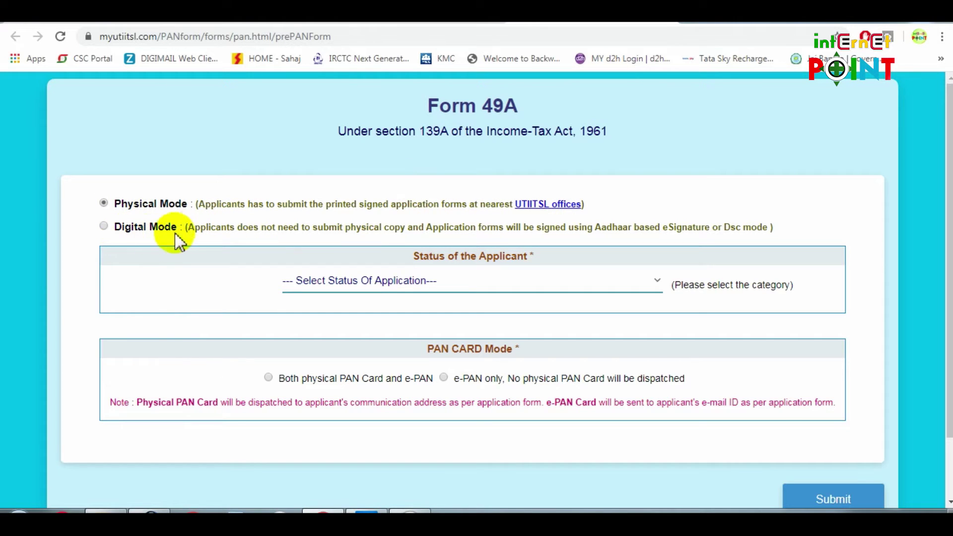
drag(230, 228, 687, 228)
click(685, 204)
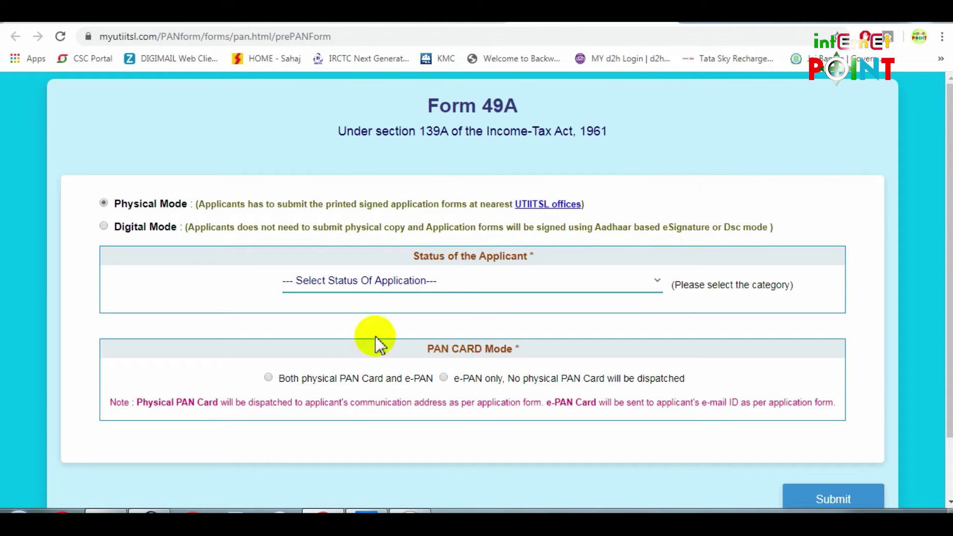
Set status to Individual, request both physical PAN Card and e-PAN, and submit
click(465, 296)
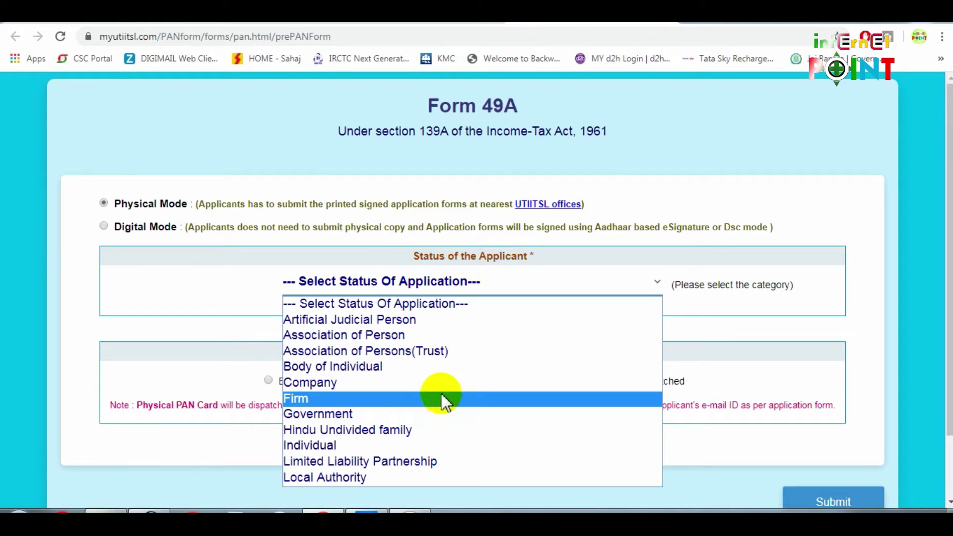
click(373, 444)
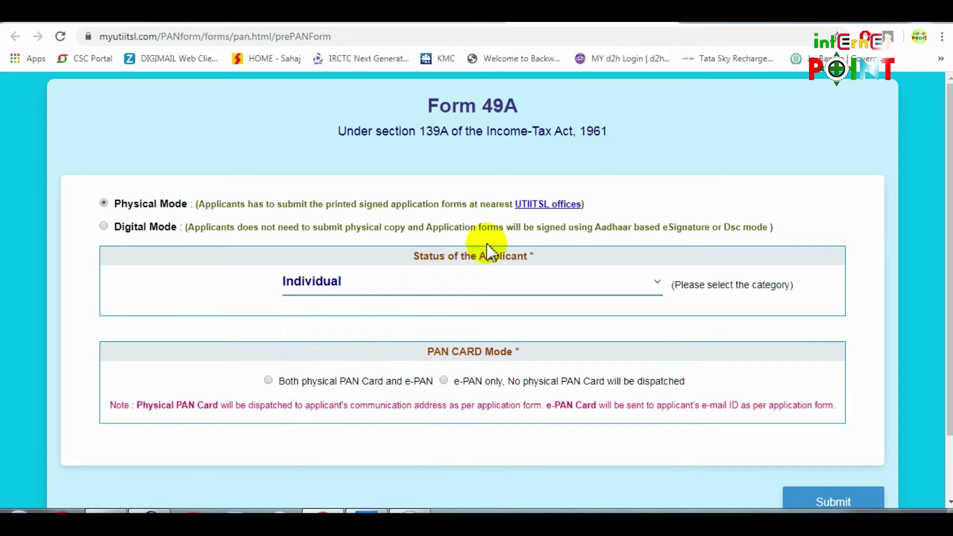
scroll(492, 250, down, 1)
click(269, 313)
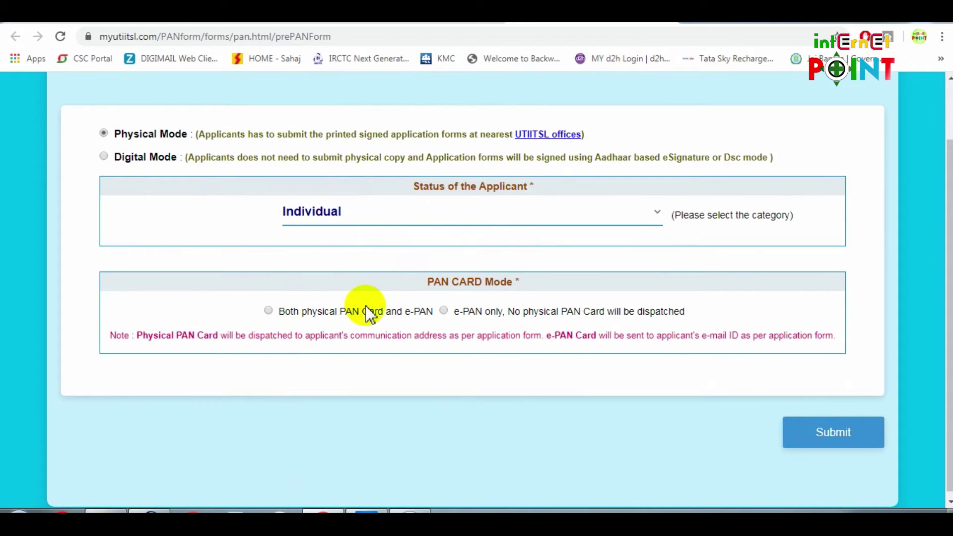
click(837, 432)
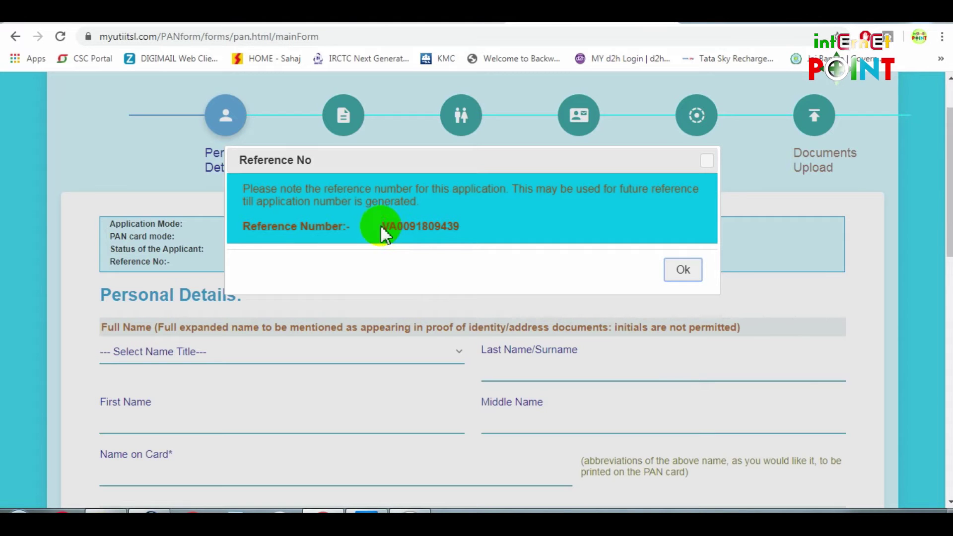
Select title SHRI and enter the applicant's surname and first name
drag(386, 226, 464, 236)
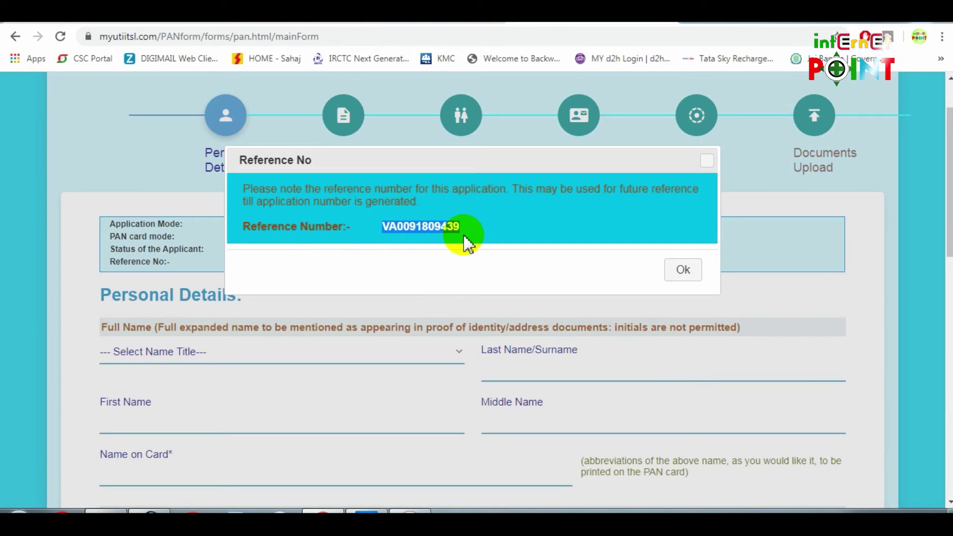
click(679, 273)
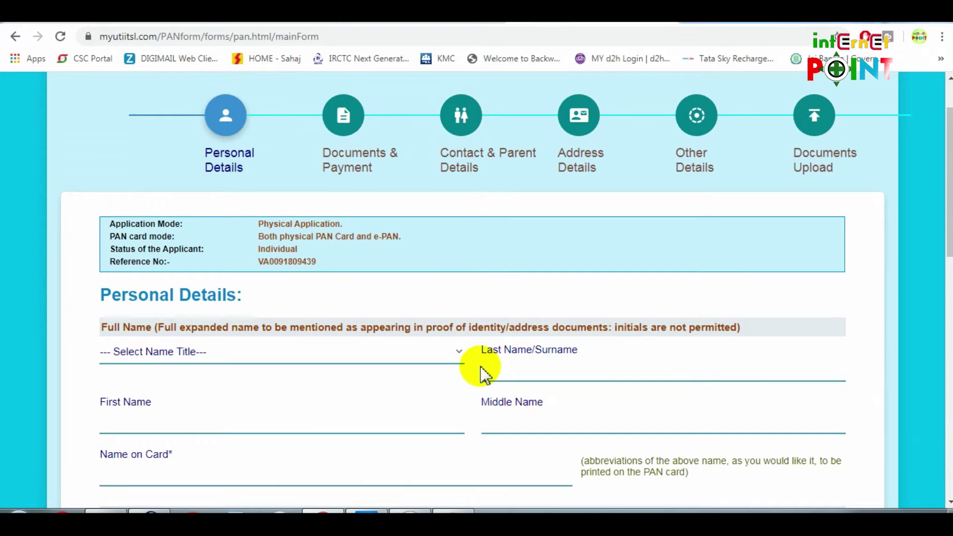
scroll(477, 372, down, 2)
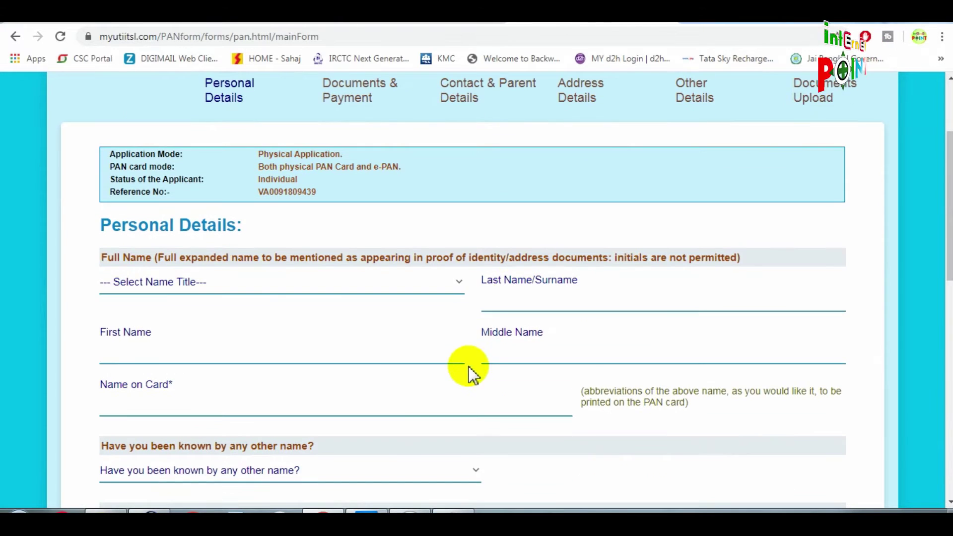
click(163, 292)
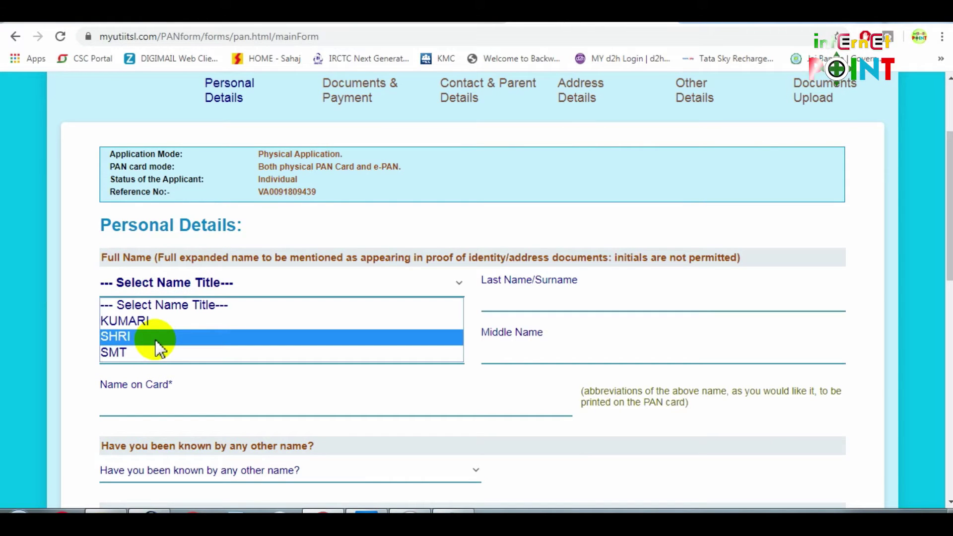
click(154, 339)
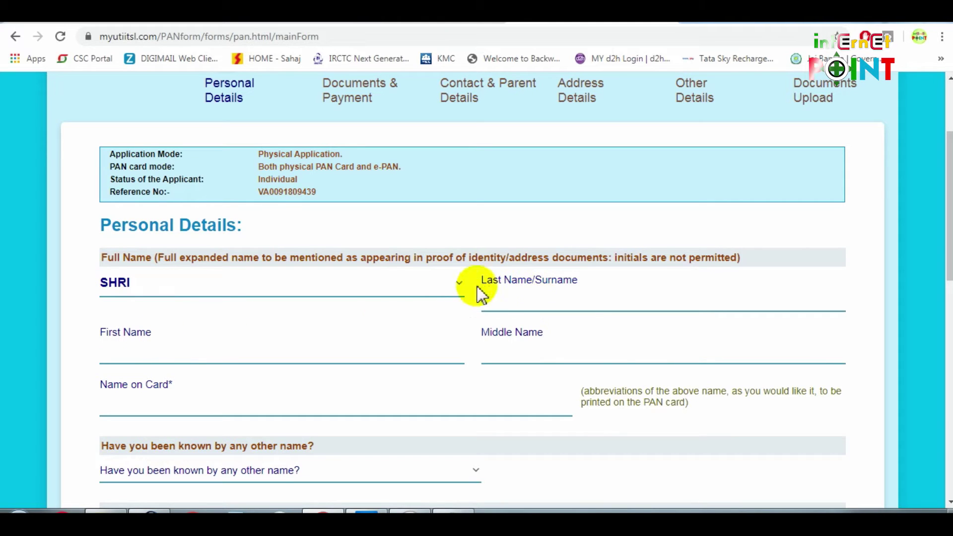
click(583, 300)
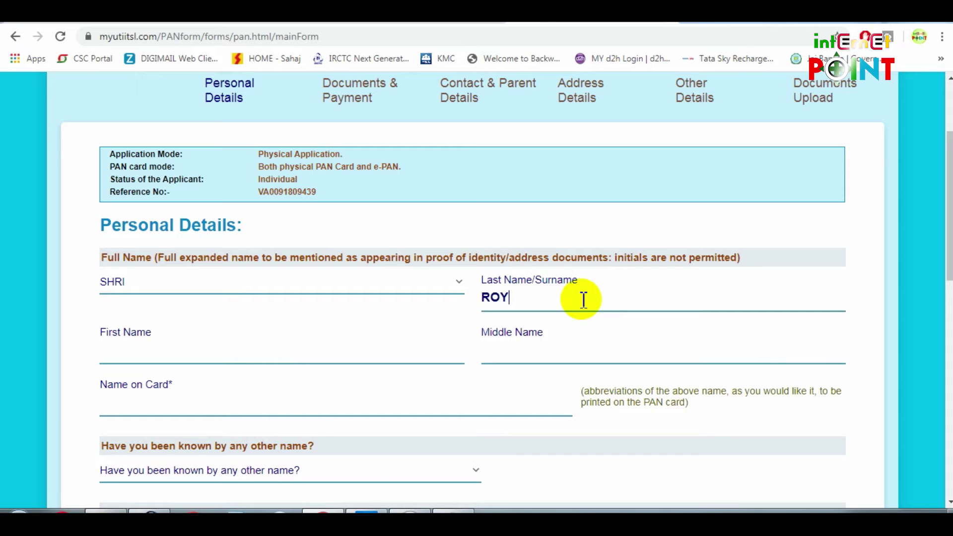
click(131, 357)
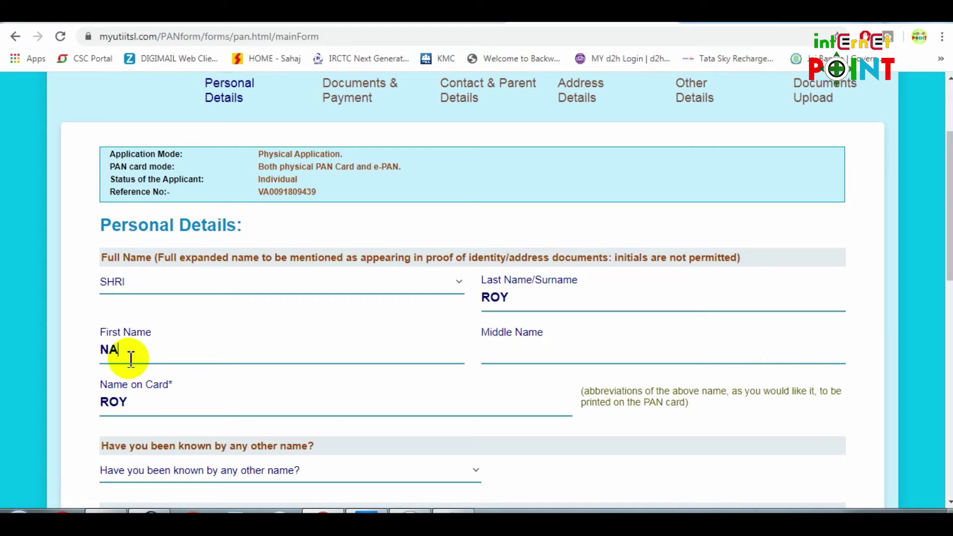
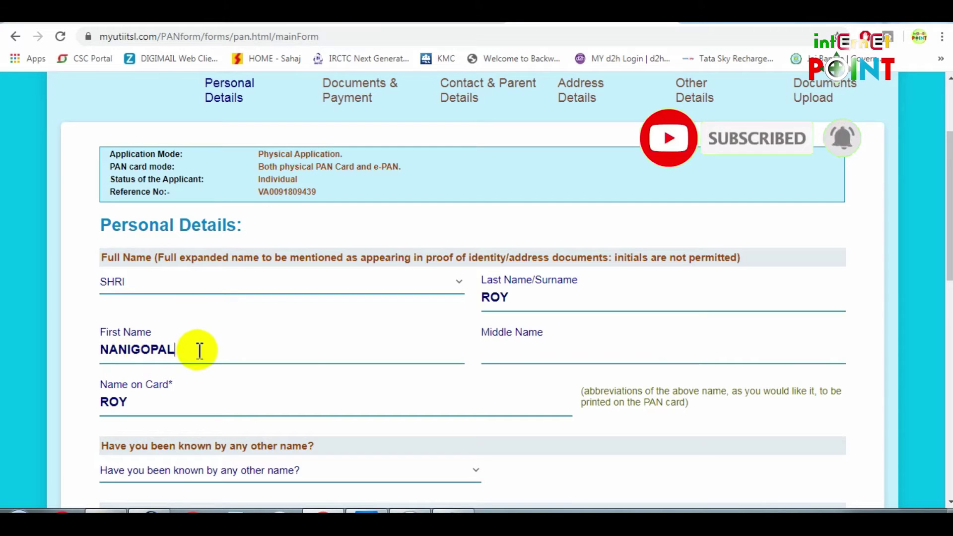
key(Tab)
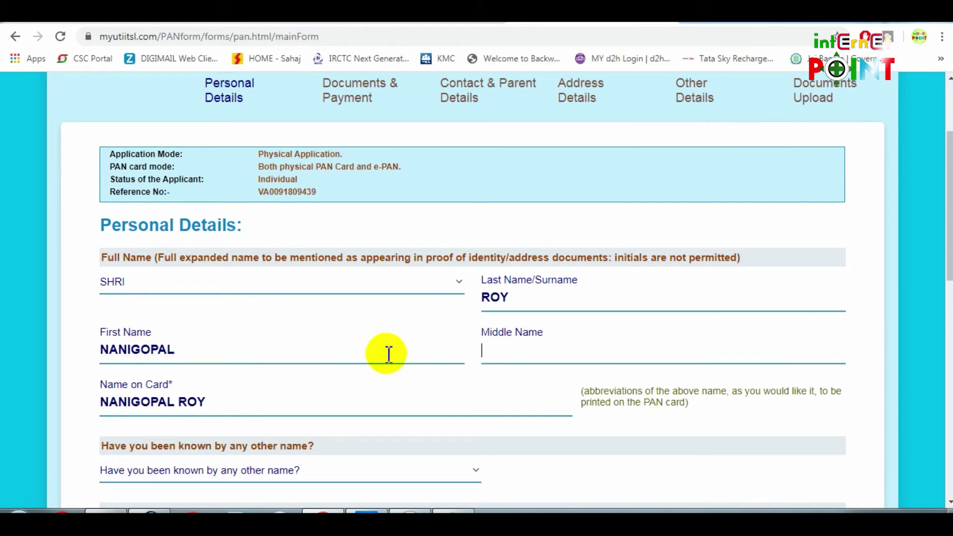
Answer NO to other names and set the birth date to 11 January 1960
scroll(505, 360, down, 2)
scroll(504, 360, down, 2)
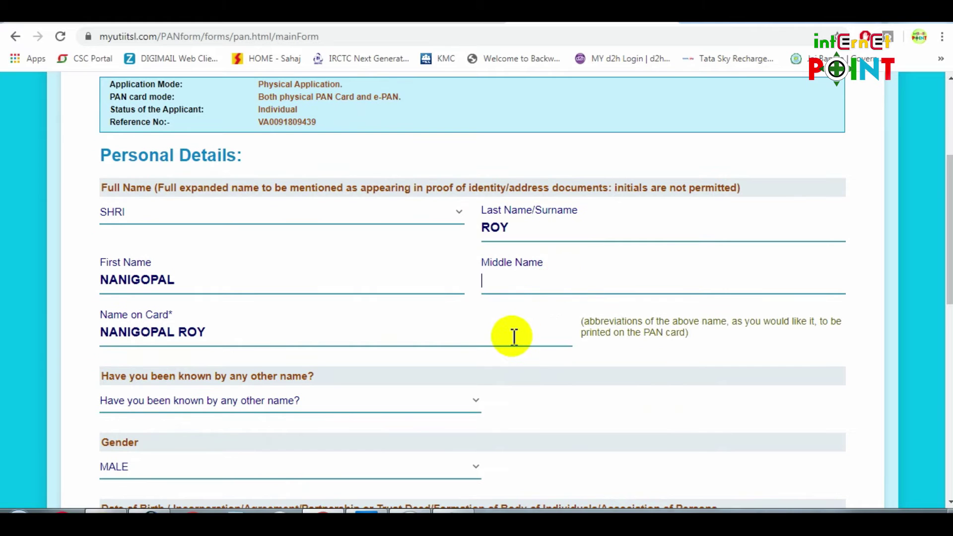
scroll(514, 337, down, 2)
scroll(549, 323, down, 2)
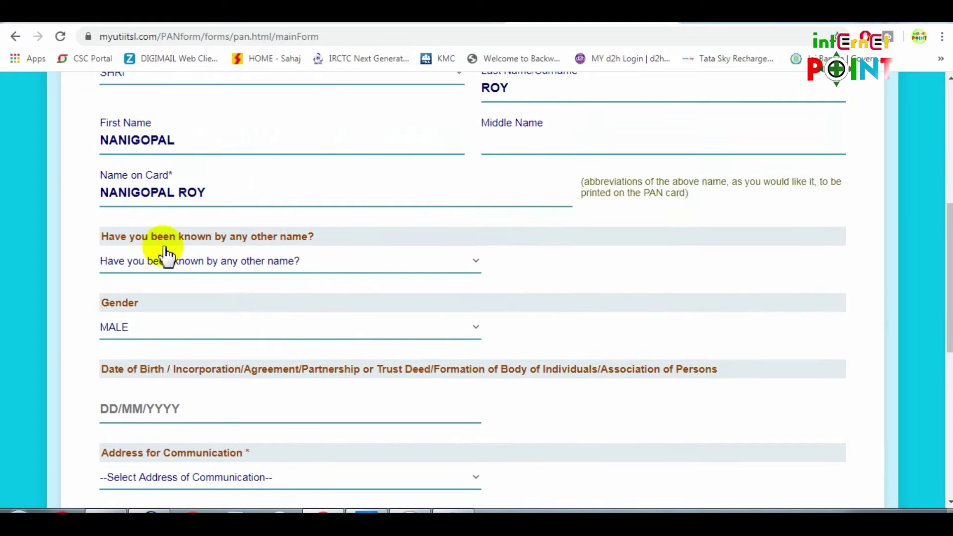
drag(187, 239, 328, 243)
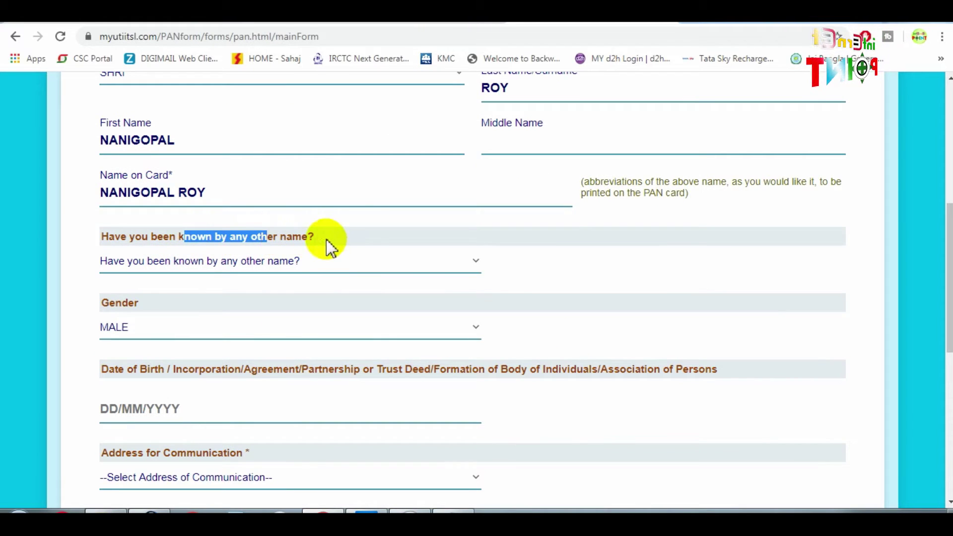
click(326, 239)
click(319, 270)
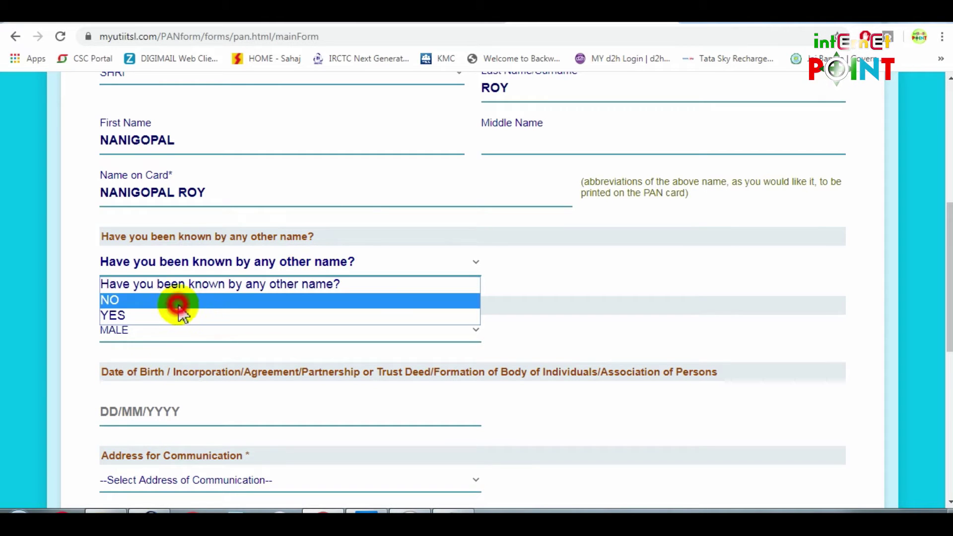
click(180, 302)
scroll(309, 316, down, 2)
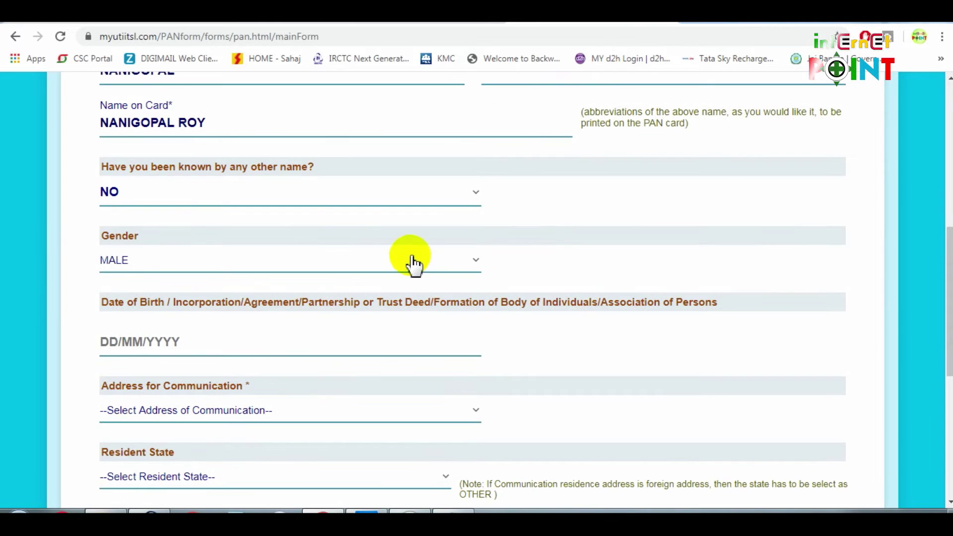
scroll(336, 260, down, 2)
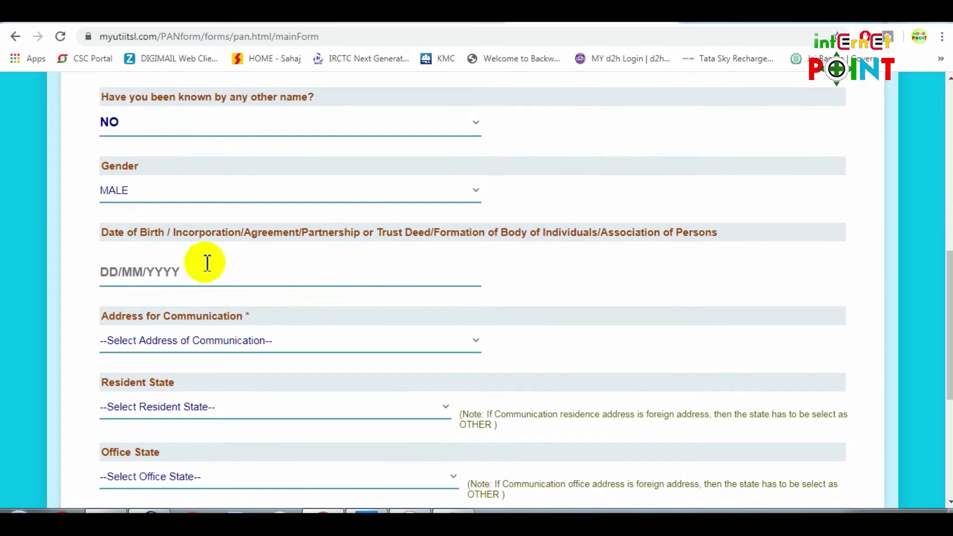
drag(149, 233, 234, 232)
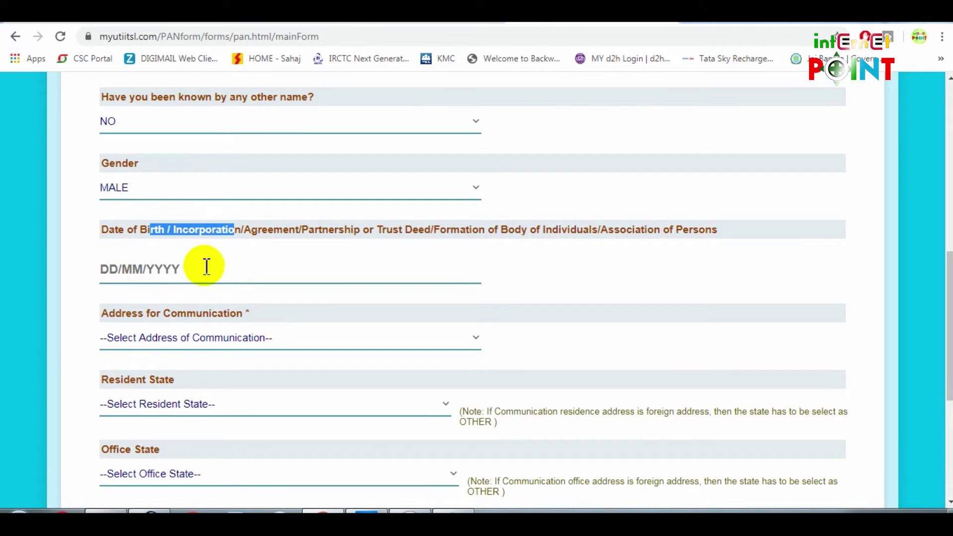
click(208, 280)
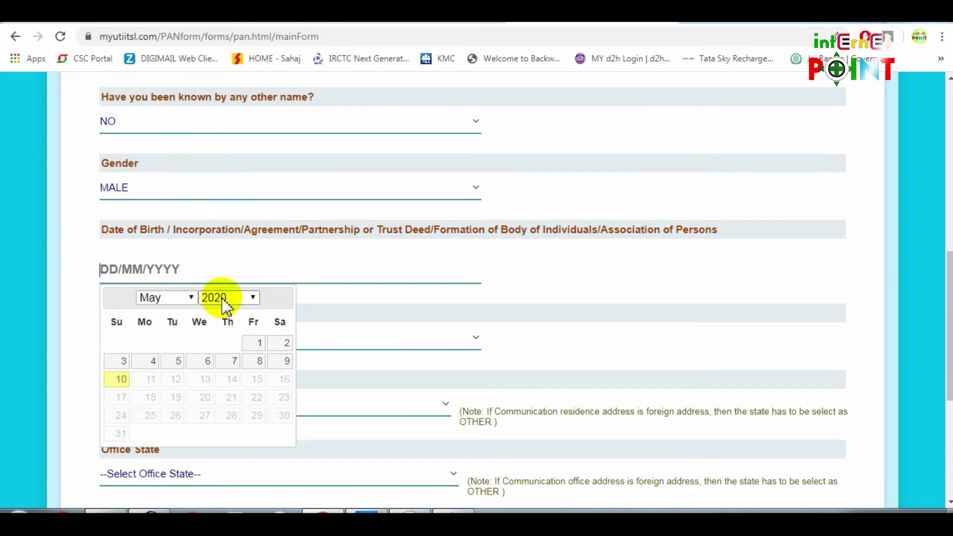
click(164, 297)
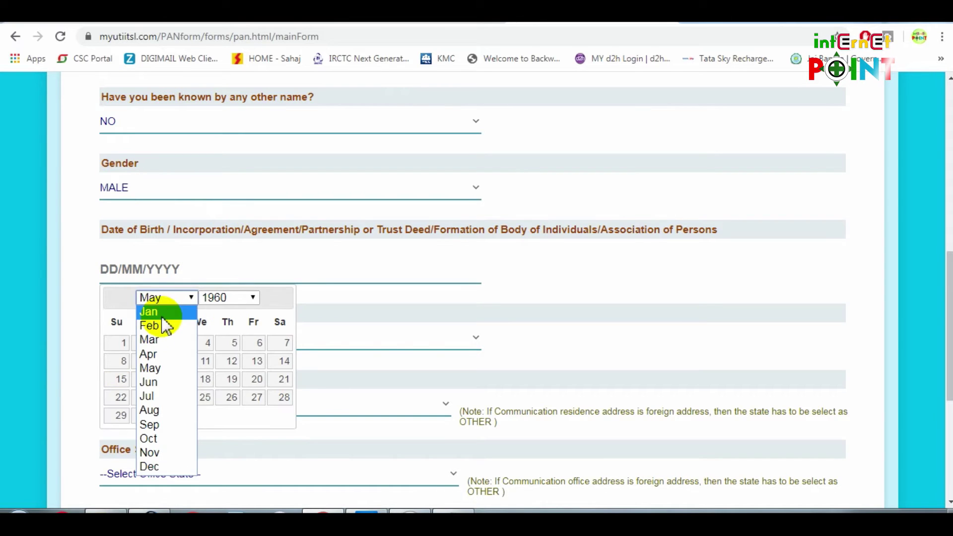
click(154, 309)
click(151, 379)
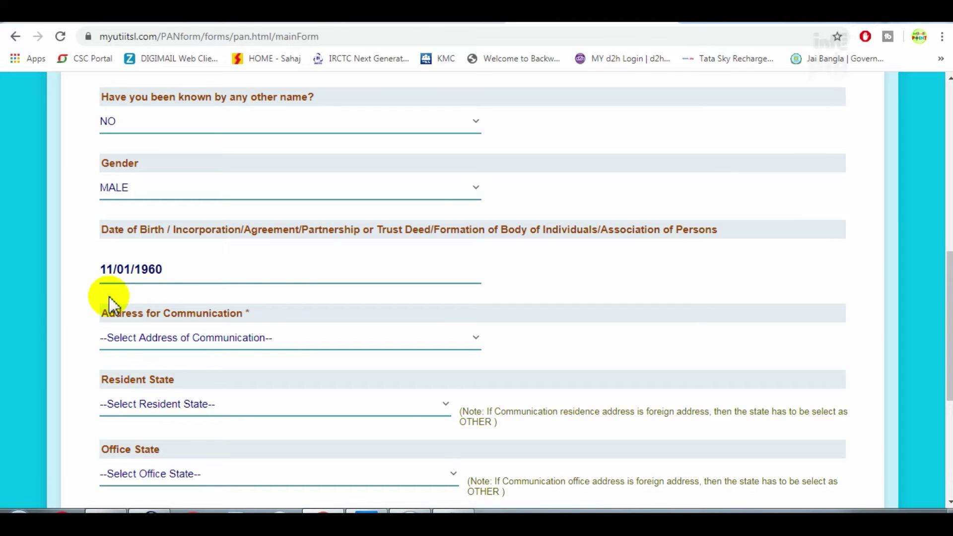
Choose RESIDENCE as communication address and WEST BENGAL as resident state
scroll(249, 298, down, 1)
drag(185, 250, 217, 245)
click(239, 270)
click(205, 321)
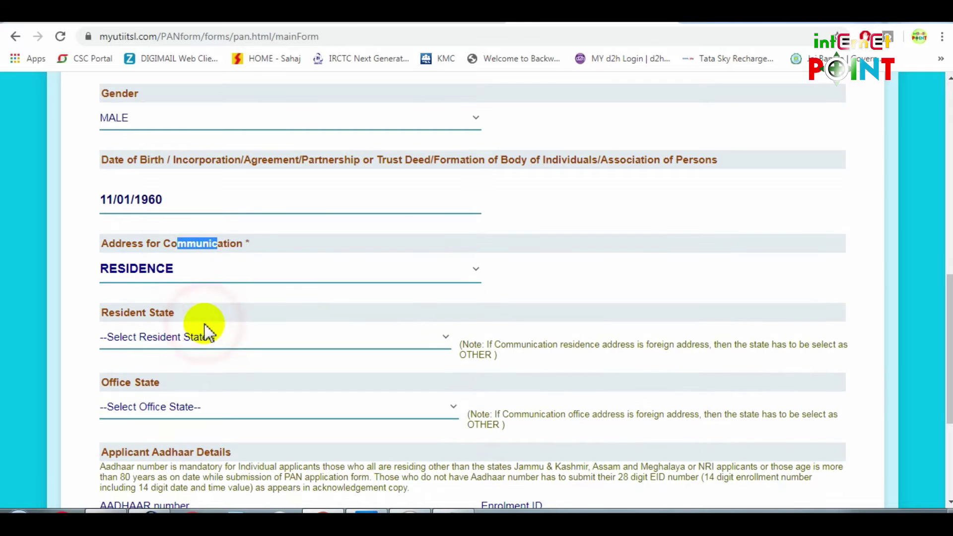
scroll(270, 312, down, 1)
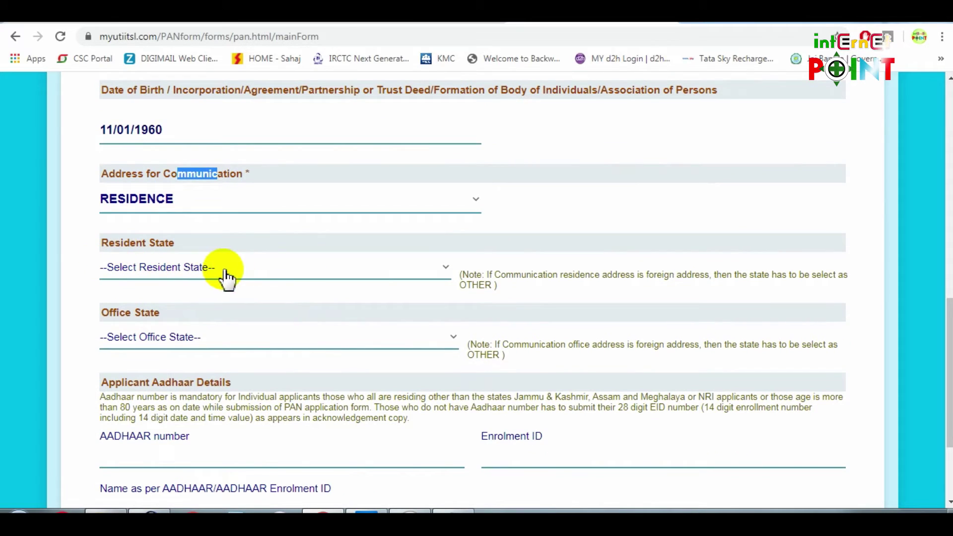
click(164, 272)
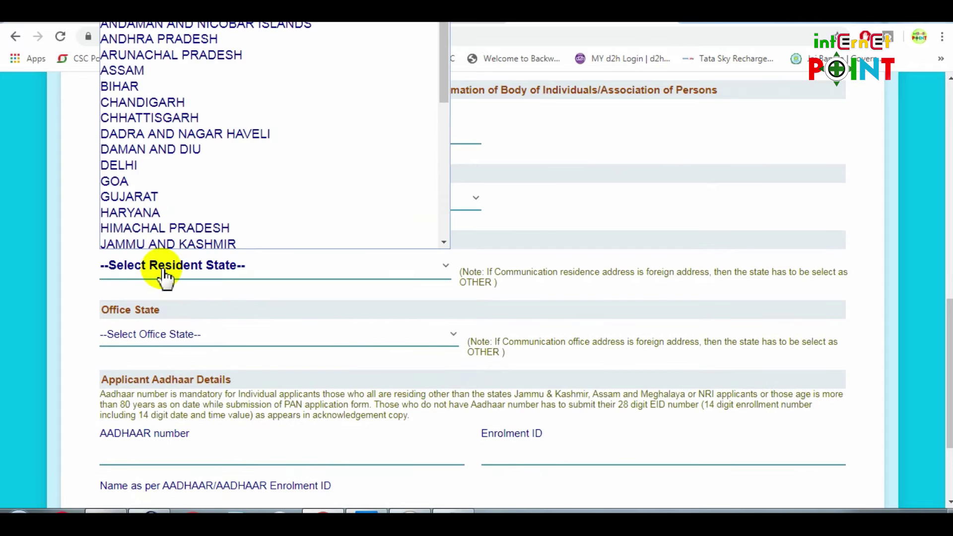
key(w)
key(Return)
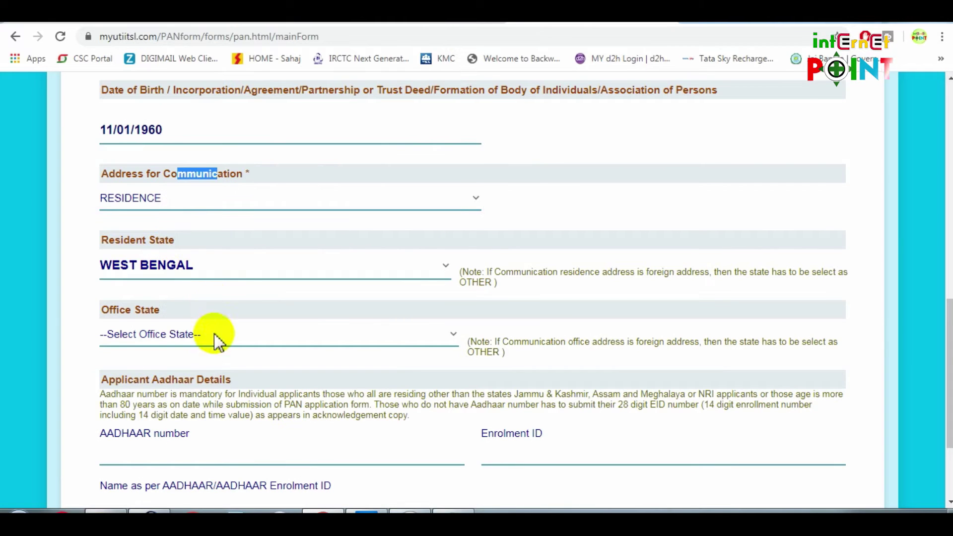
click(179, 341)
click(177, 341)
drag(106, 309, 219, 306)
click(219, 305)
Enter and confirm the applicant's Aadhaar number
scroll(223, 311, down, 1)
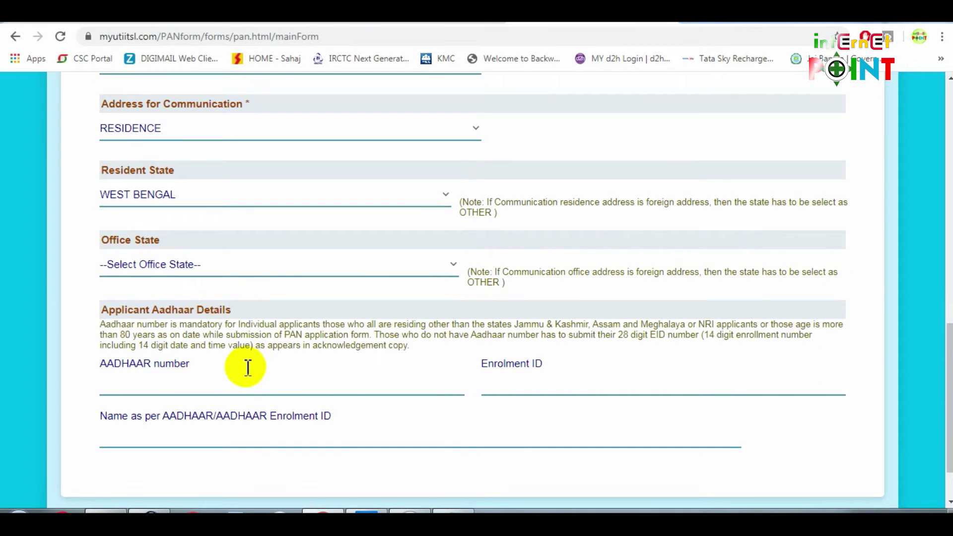
click(217, 395)
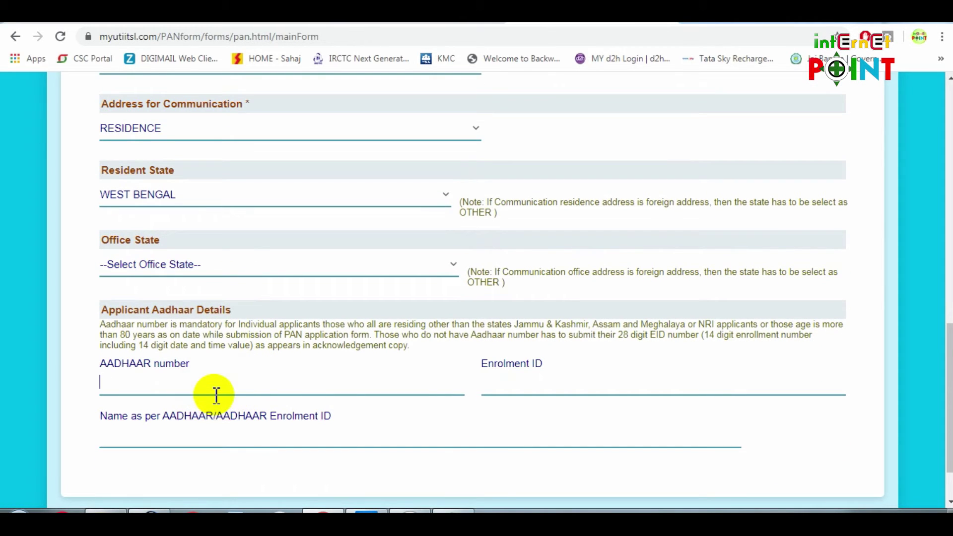
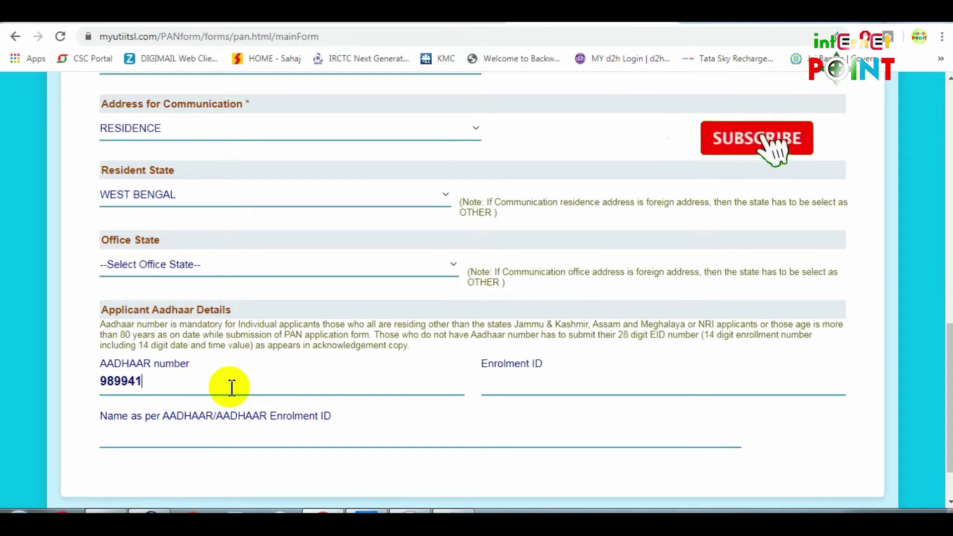
click(484, 269)
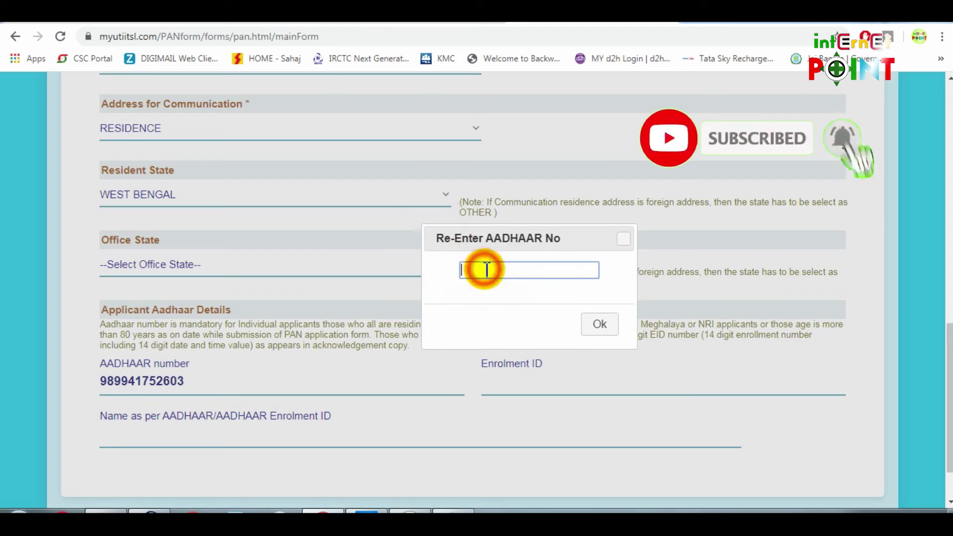
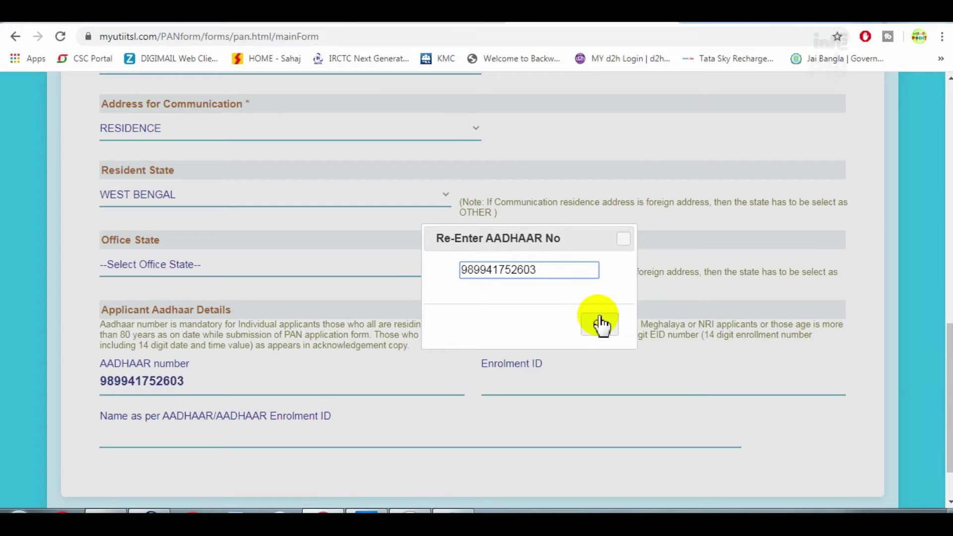
click(601, 325)
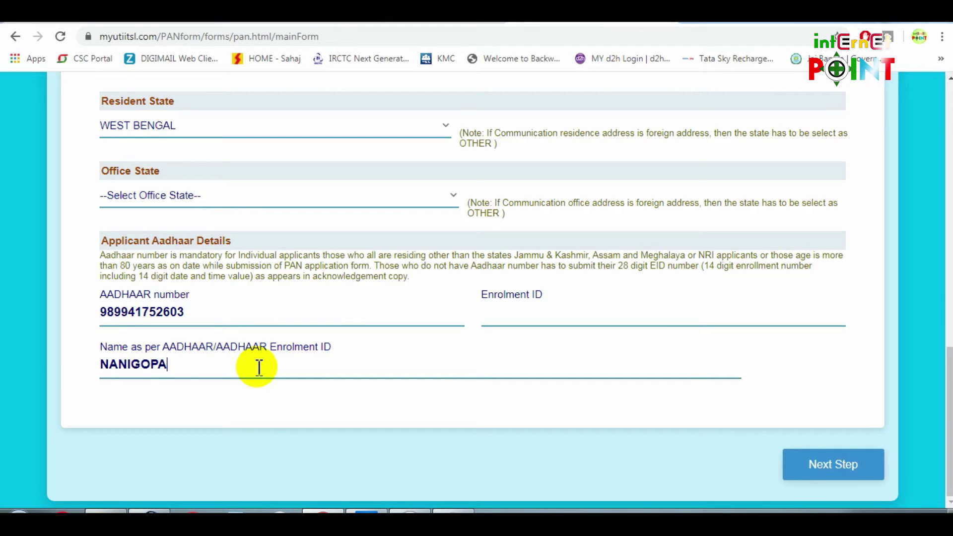
Fill in the applicant's name as per Aadhaar and advance to Document Details
click(845, 466)
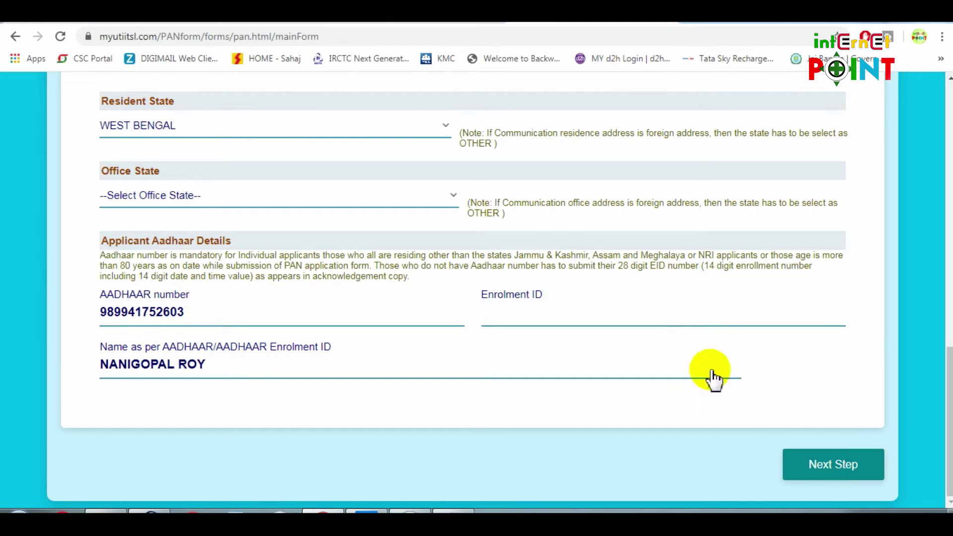
scroll(340, 391, down, 3)
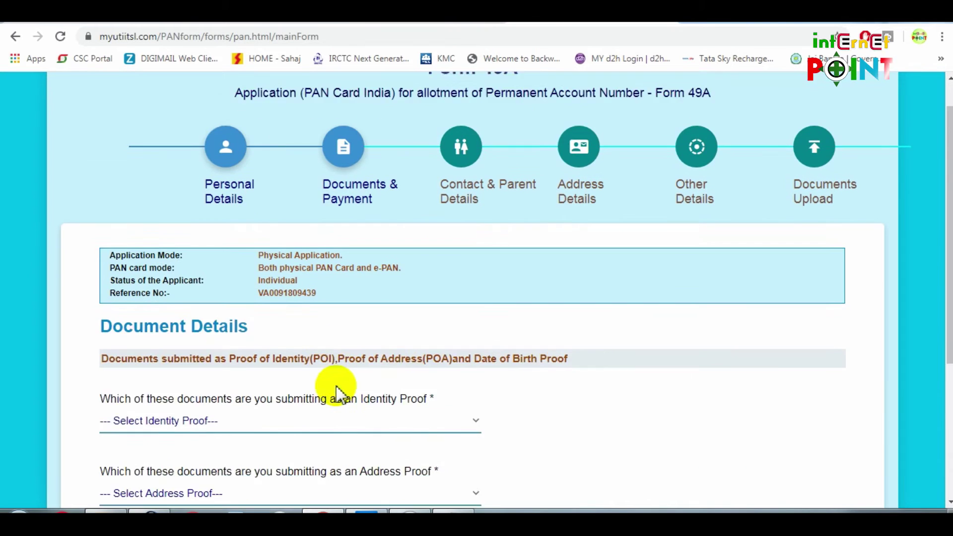
Set 'AADHAAR Card issued by UIDAI (In Copy)' as identity and address proof
drag(123, 225, 336, 231)
scroll(468, 300, down, 2)
click(424, 227)
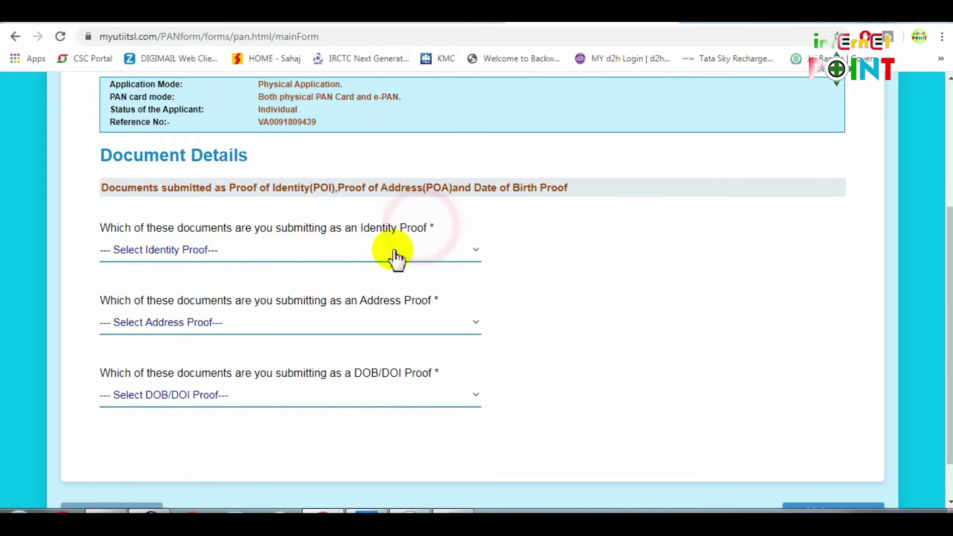
click(239, 255)
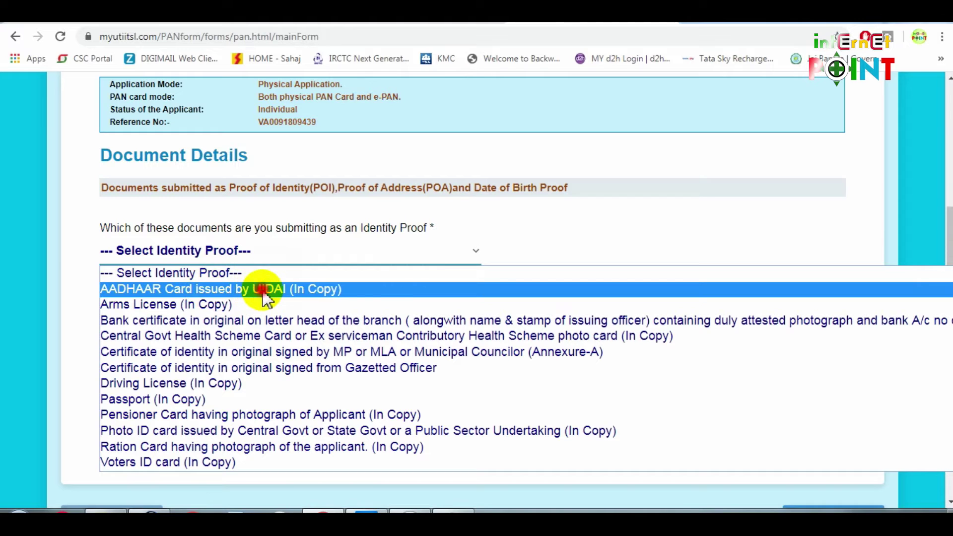
click(266, 293)
drag(240, 300, 415, 301)
click(468, 332)
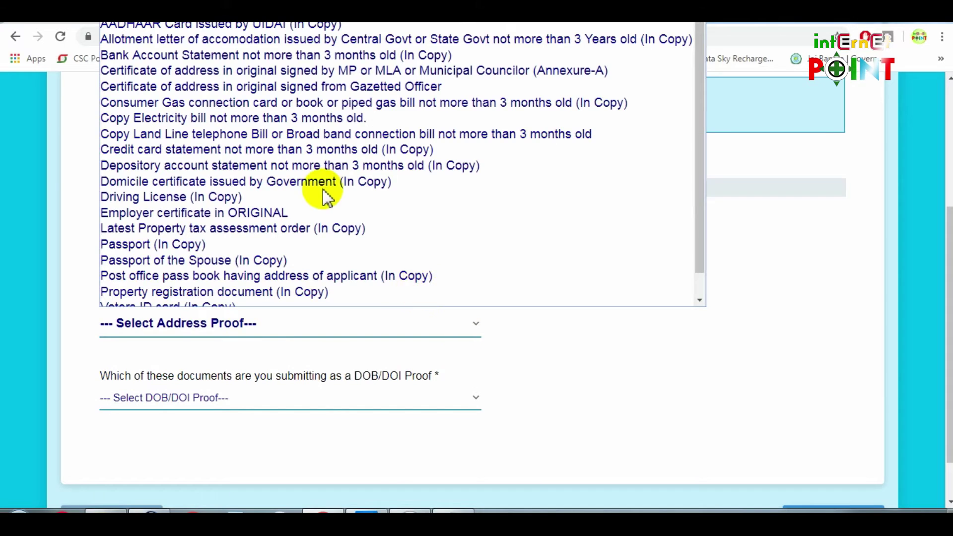
click(224, 26)
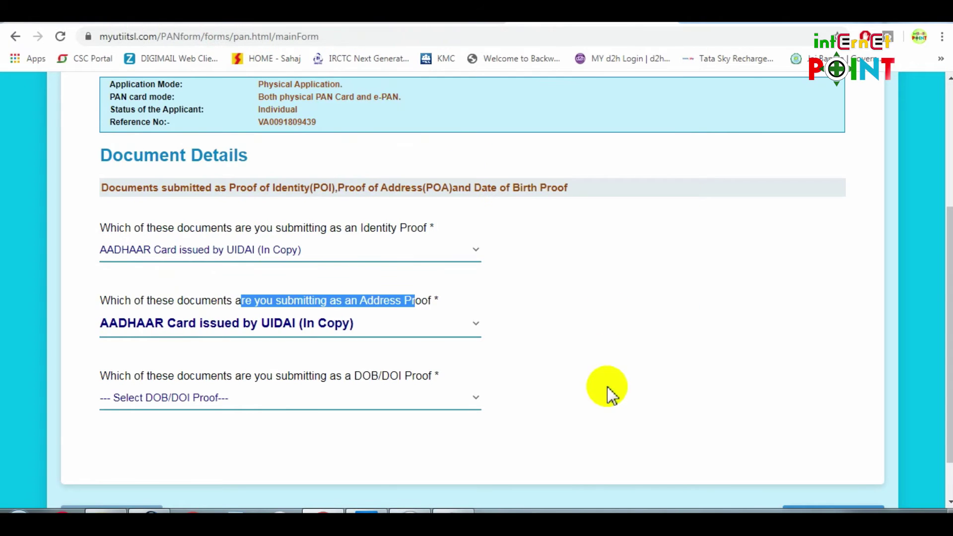
Choose the same Aadhaar copy as the date-of-birth proof
scroll(612, 394, down, 1)
drag(303, 319, 422, 321)
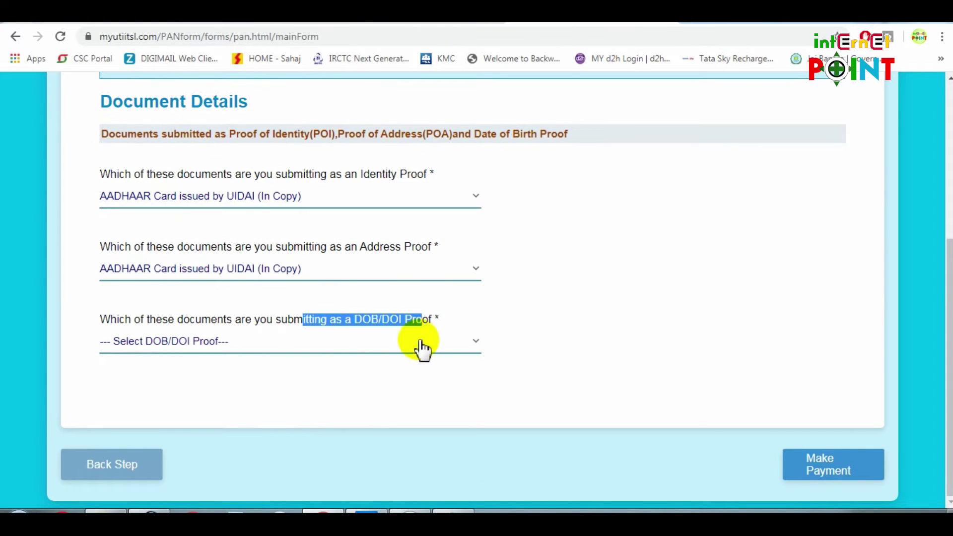
click(332, 353)
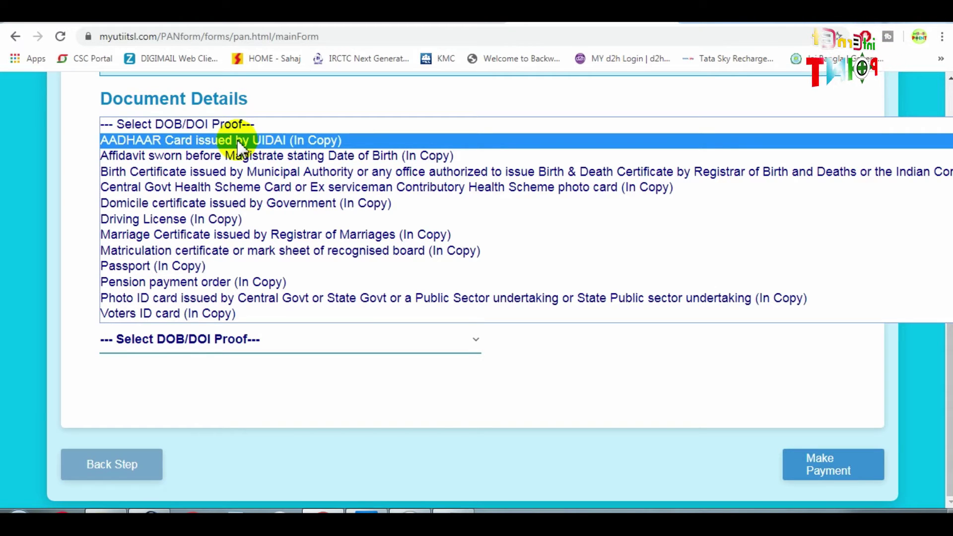
click(238, 142)
scroll(566, 388, up, 1)
scroll(566, 387, down, 1)
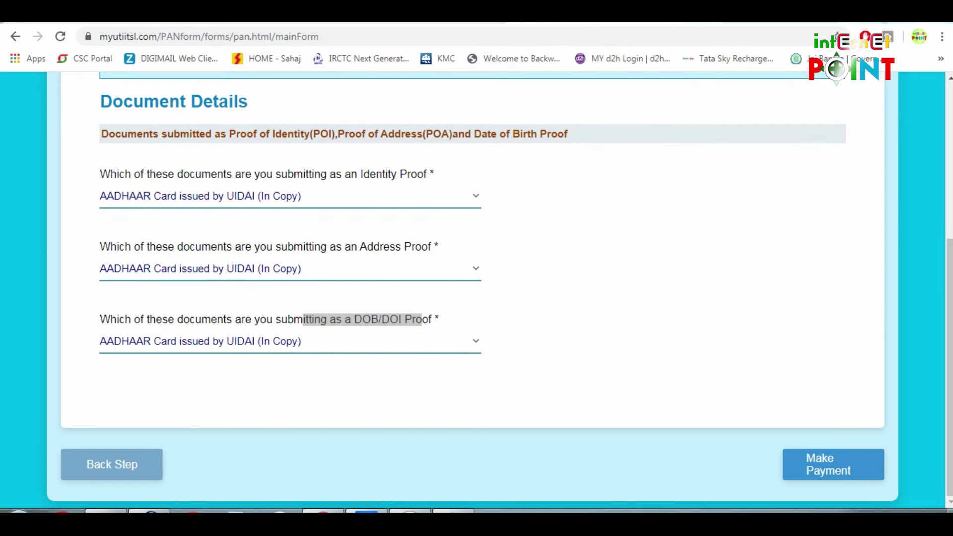
click(542, 23)
Choose Make Payment and acknowledge the Payment Instruction notice
click(839, 468)
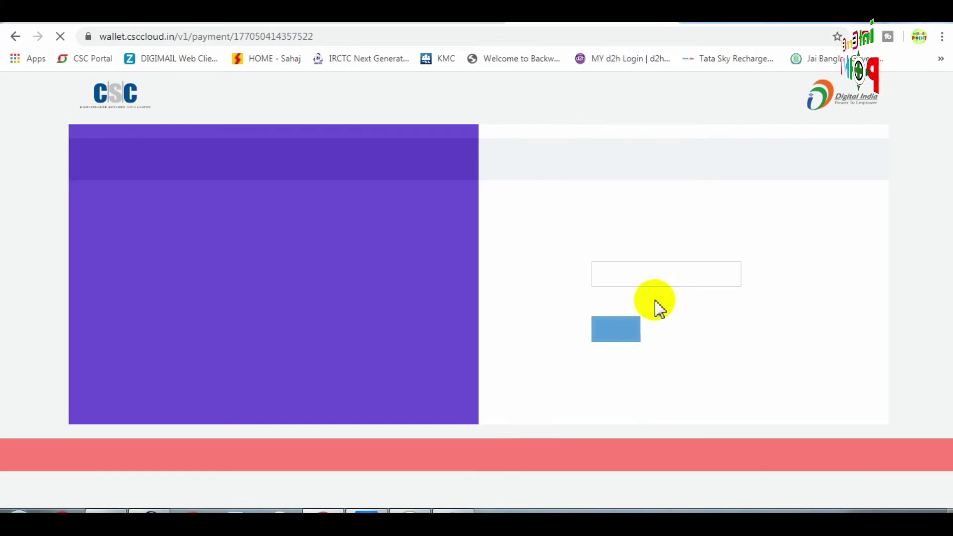
click(643, 274)
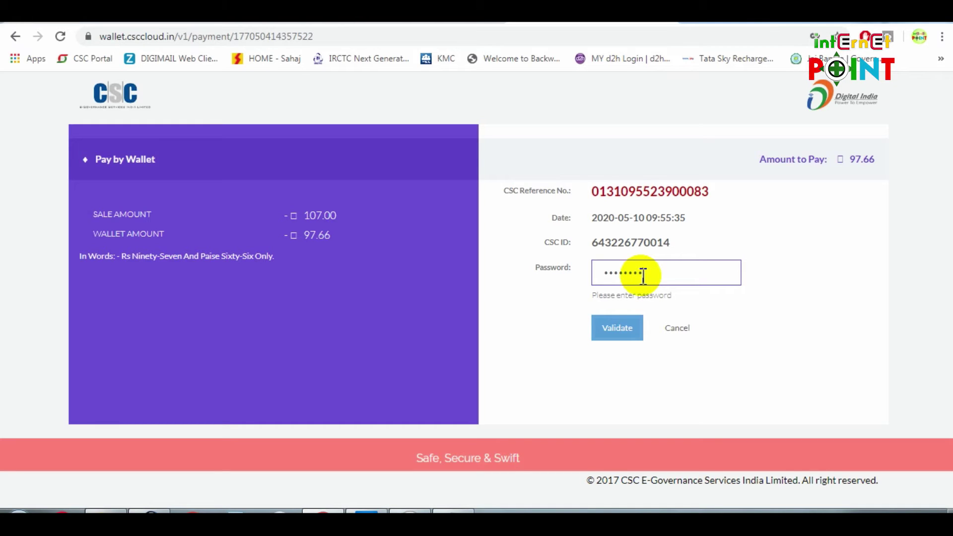
Validate the 97.66 CSC Wallet payment with the wallet password
click(618, 328)
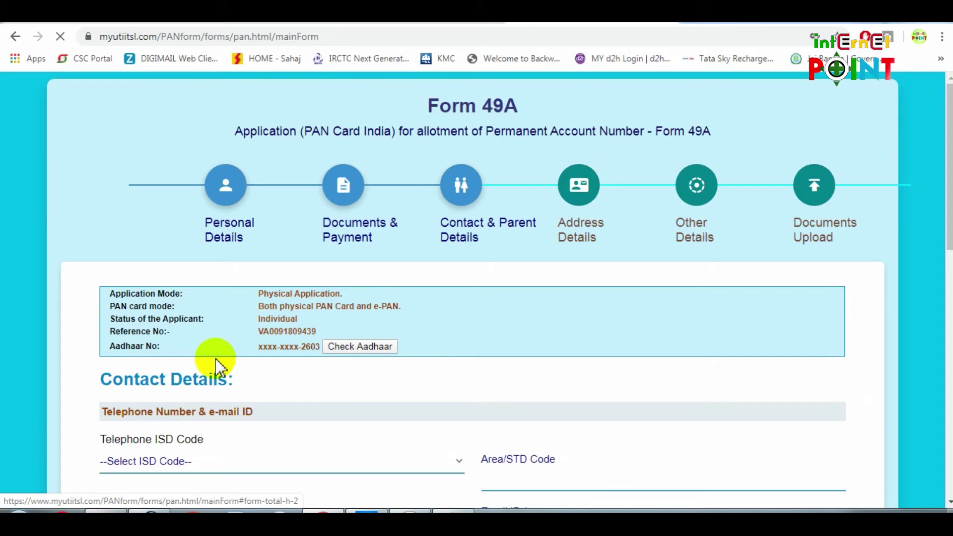
Run Check Aadhaar and dismiss the AADHAAR Authentication success message
click(358, 348)
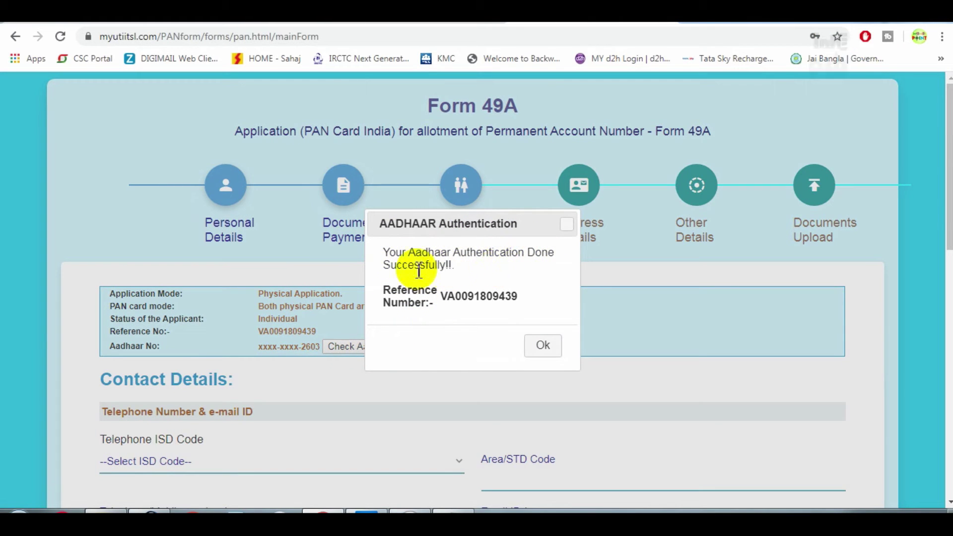
drag(450, 254, 509, 259)
click(546, 346)
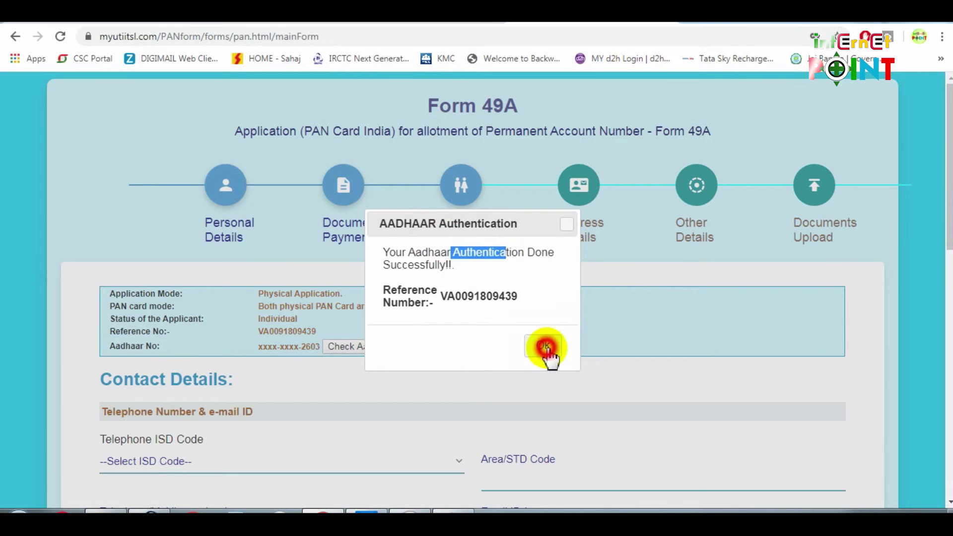
scroll(446, 355, down, 1)
scroll(443, 355, down, 2)
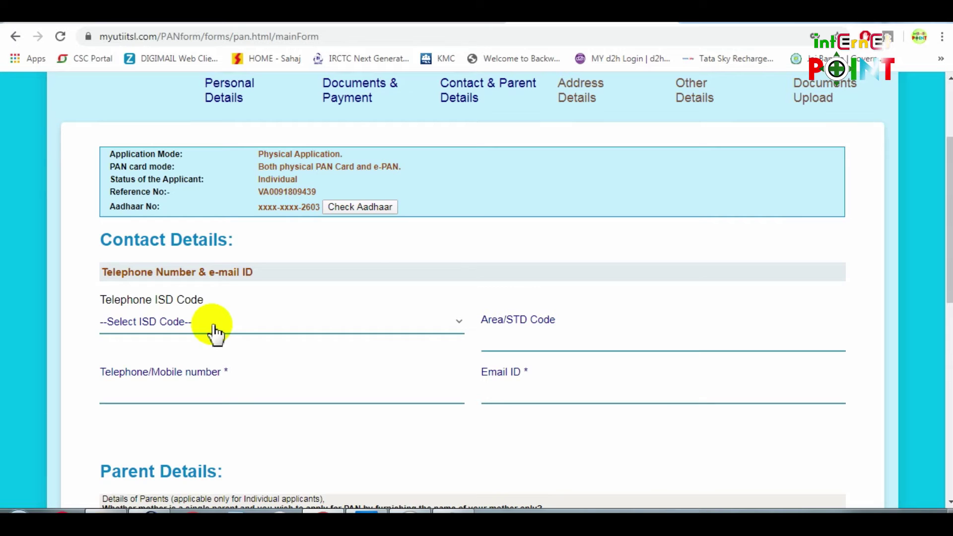
Set the Telephone ISD Code to INDIA
click(320, 327)
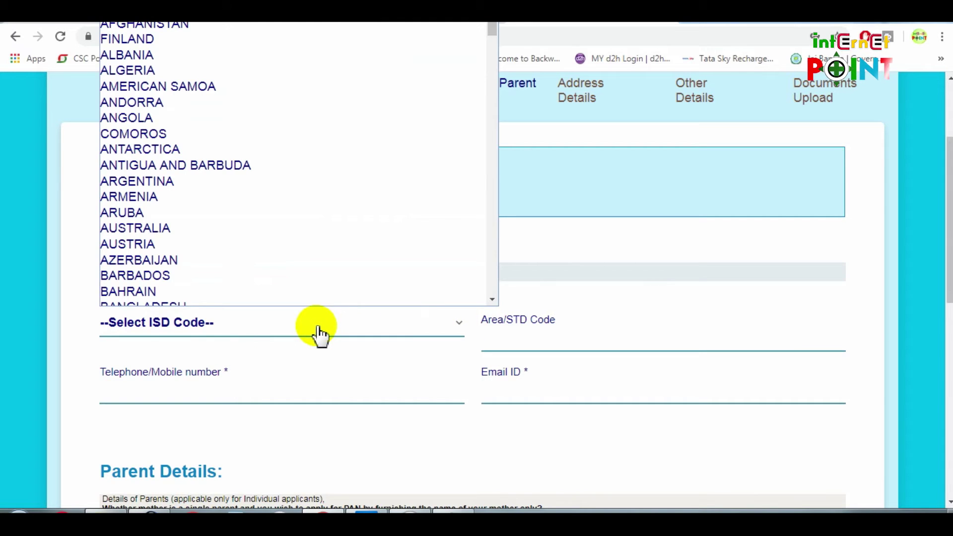
text(india)
click(132, 297)
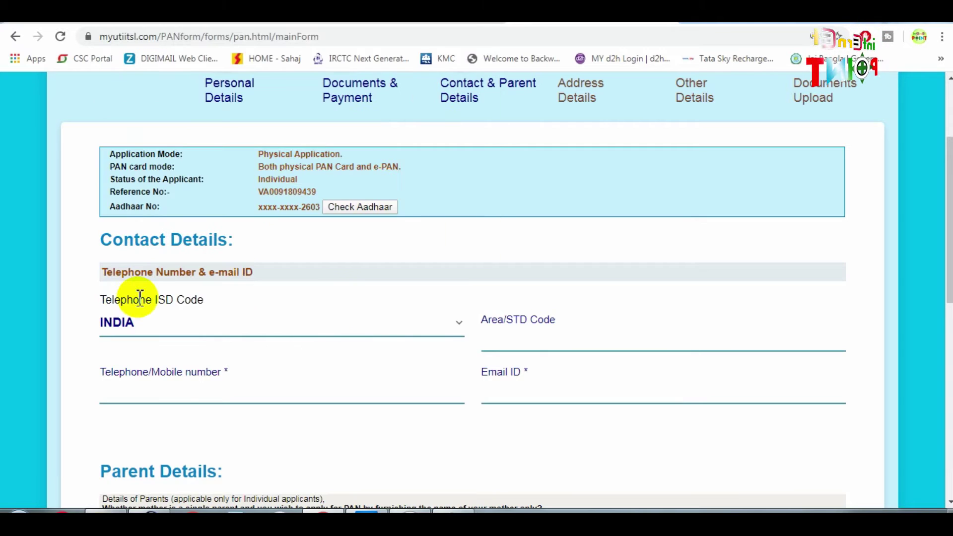
Enter the mobile number and e-mail ID, then answer Yes to applying with mother's name only
scroll(492, 343, down, 1)
click(232, 320)
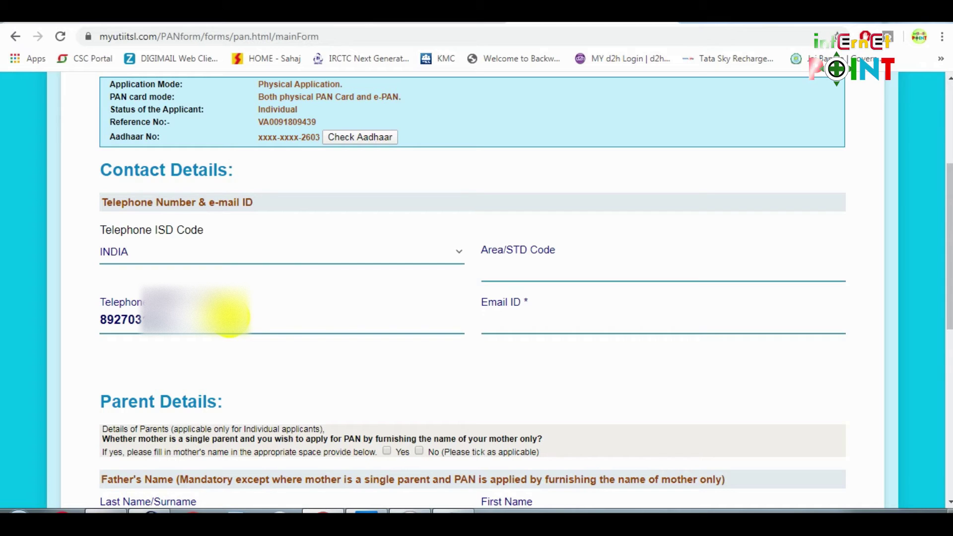
click(621, 319)
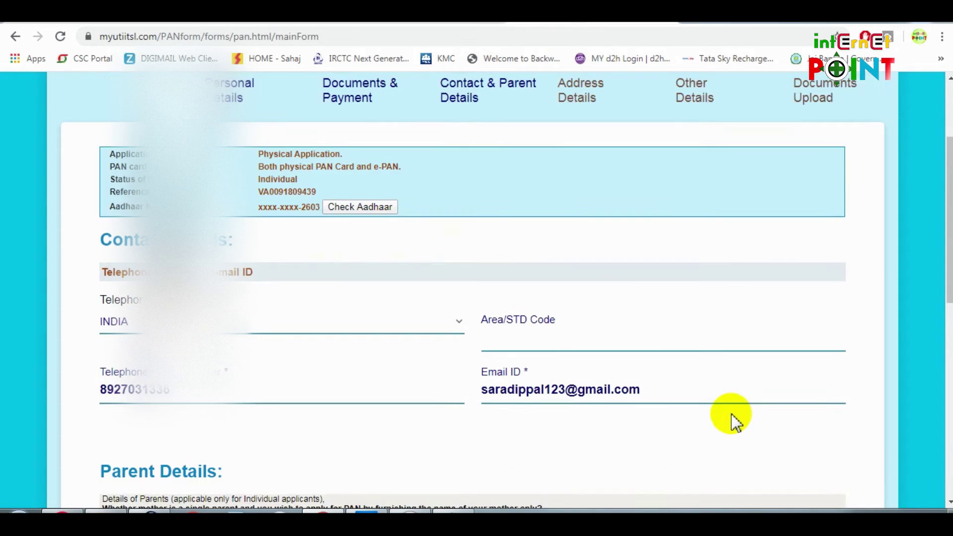
scroll(735, 417, down, 3)
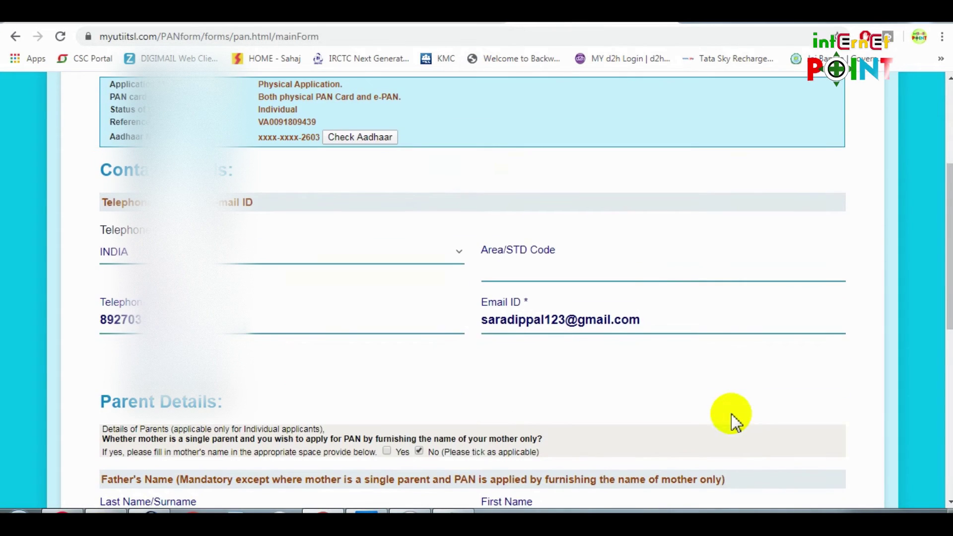
scroll(504, 400, down, 2)
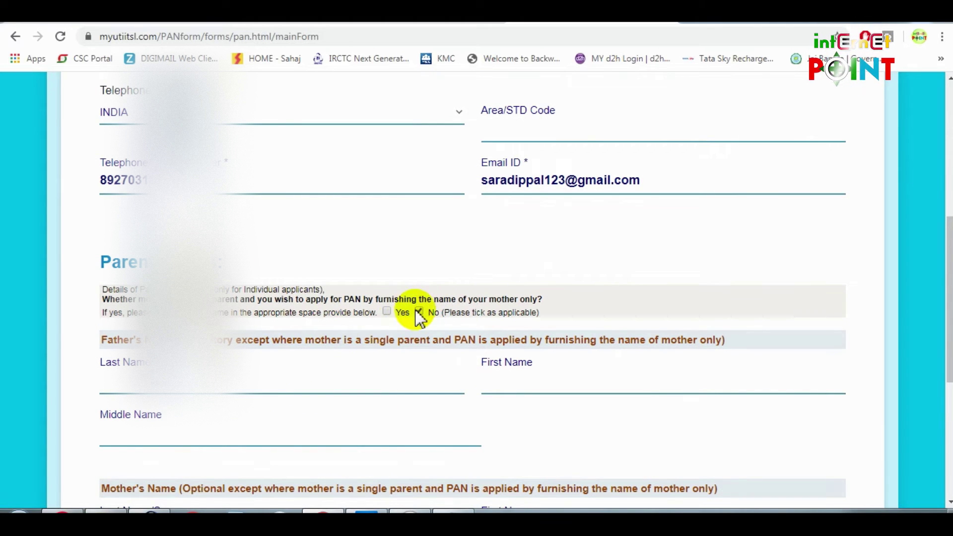
click(388, 313)
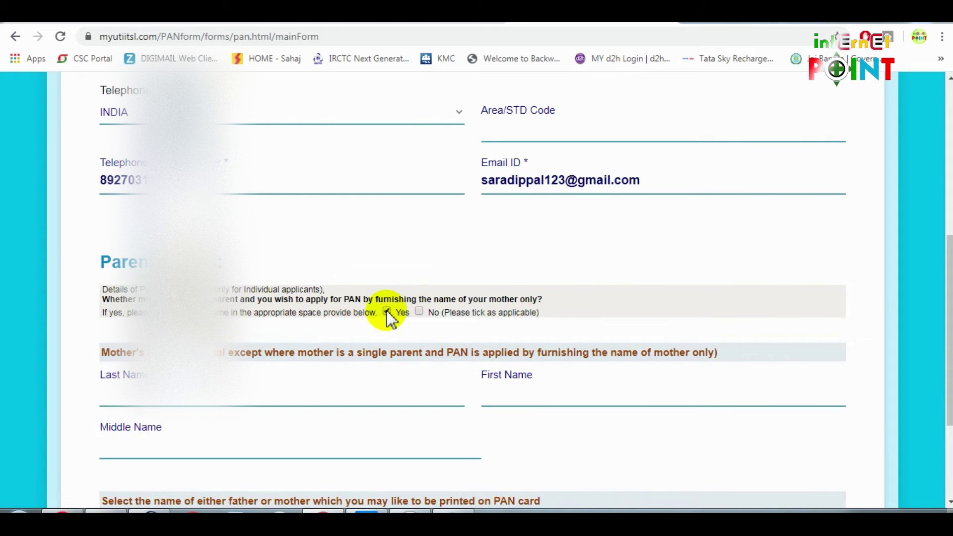
Answer No to the mother's-name question, enter the father's last and first names, and proceed to Address Details
click(419, 312)
scroll(348, 312, down, 3)
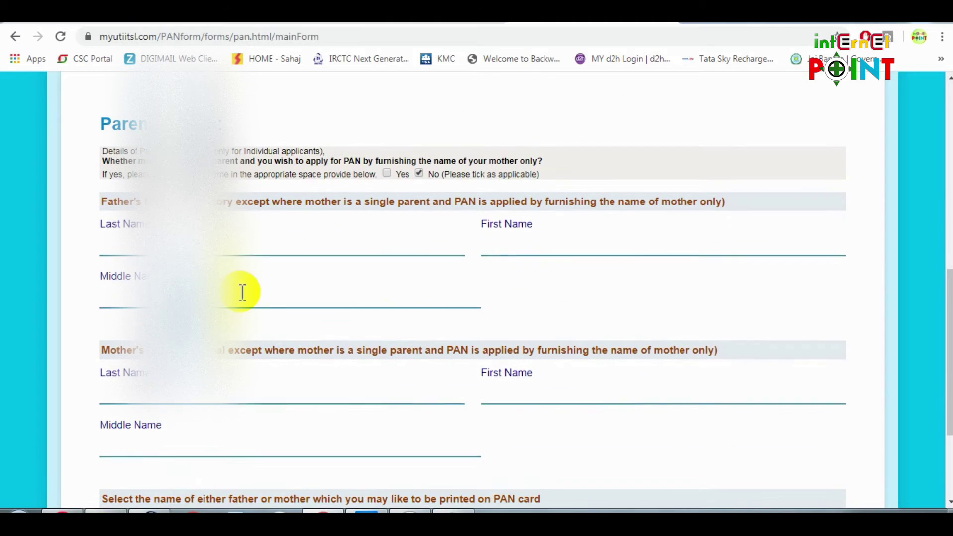
click(203, 241)
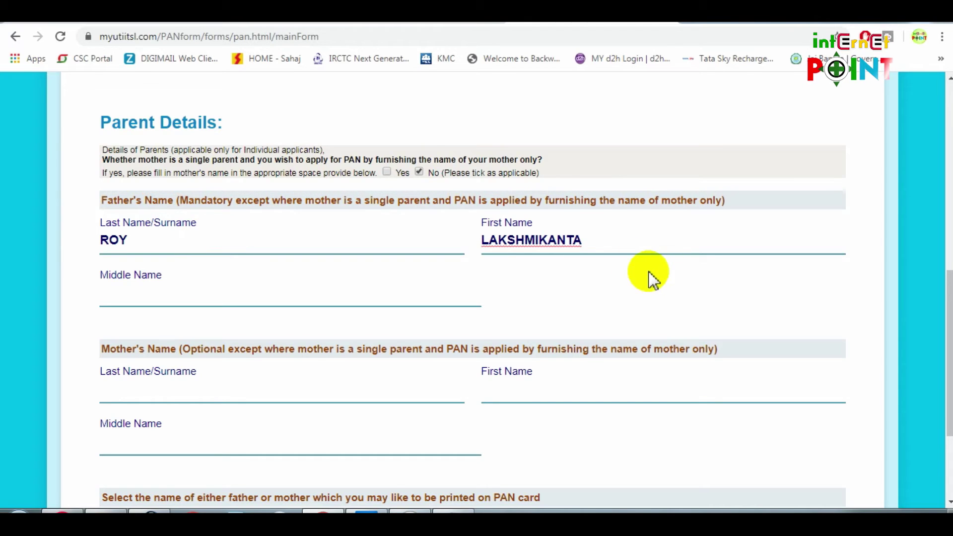
scroll(650, 275, down, 3)
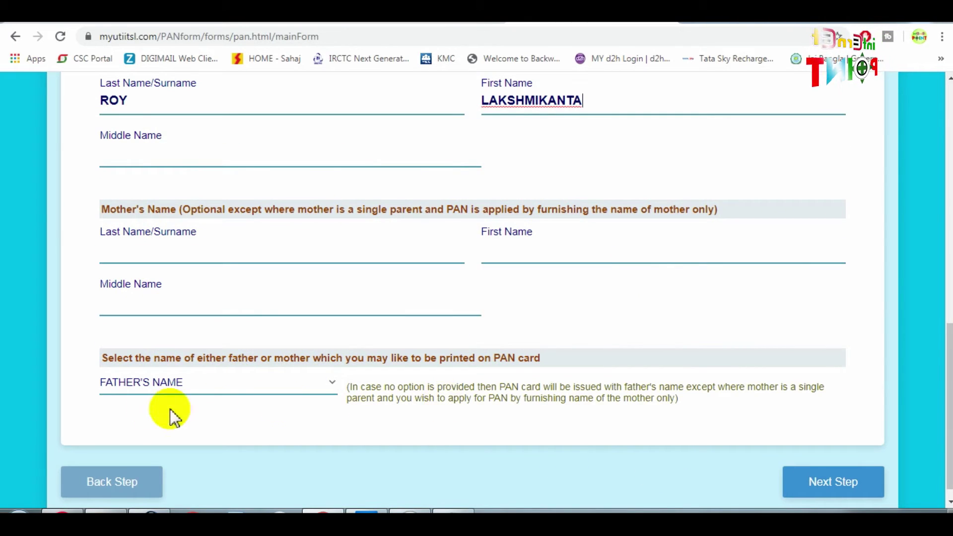
click(822, 484)
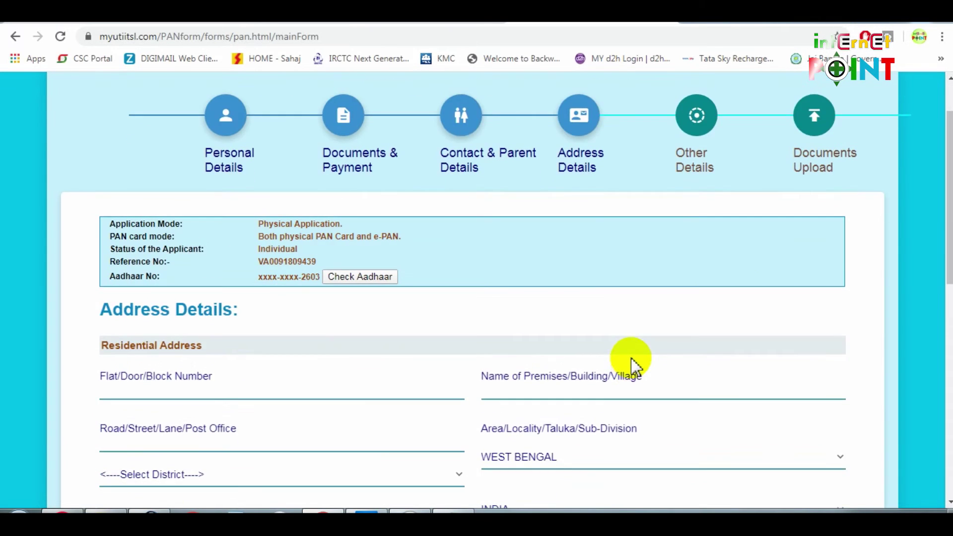
Enter the flat/door number and the road or post office of the residential address
scroll(400, 373, down, 2)
scroll(372, 362, down, 2)
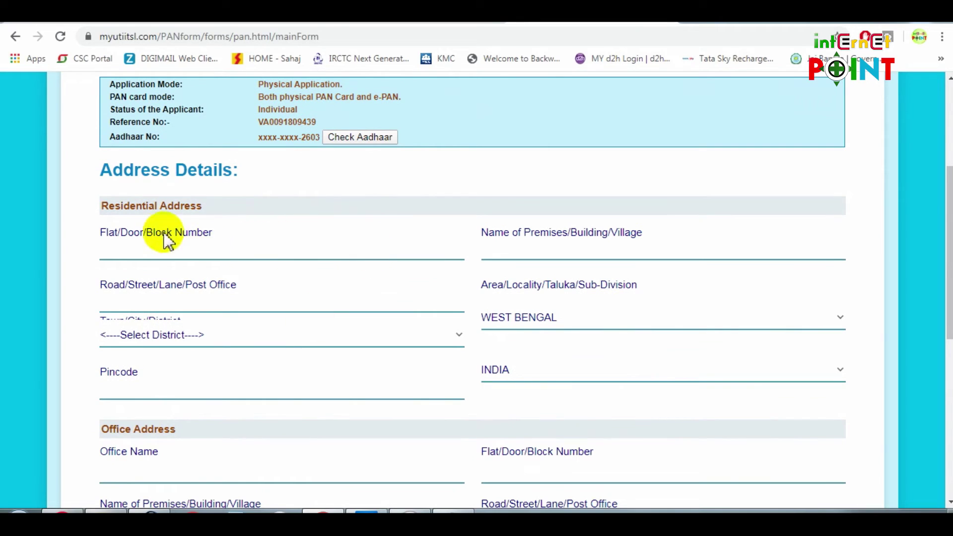
drag(128, 171, 325, 221)
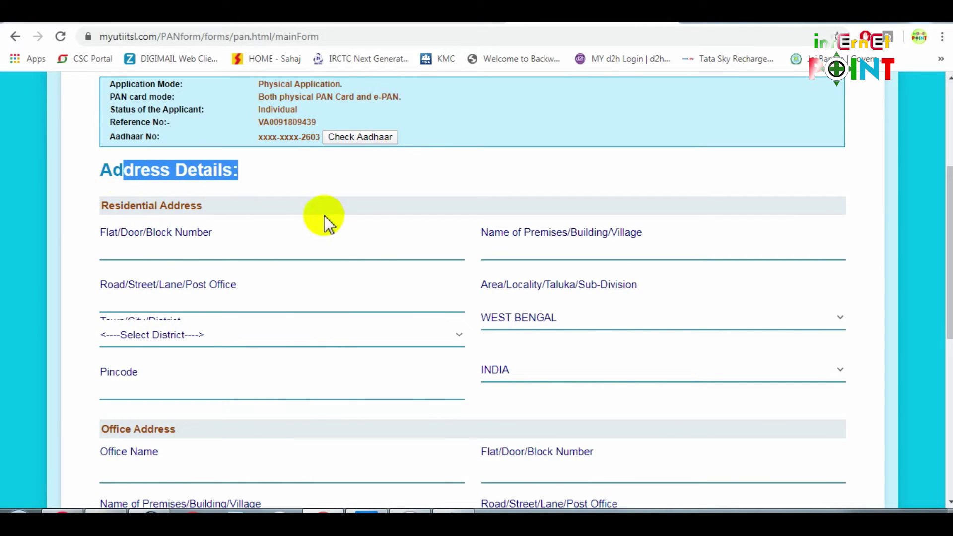
click(193, 252)
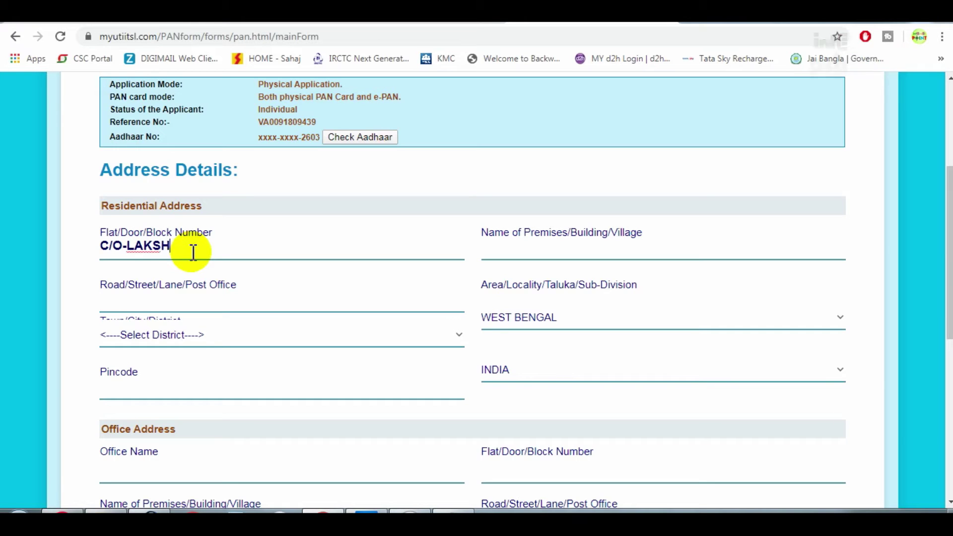
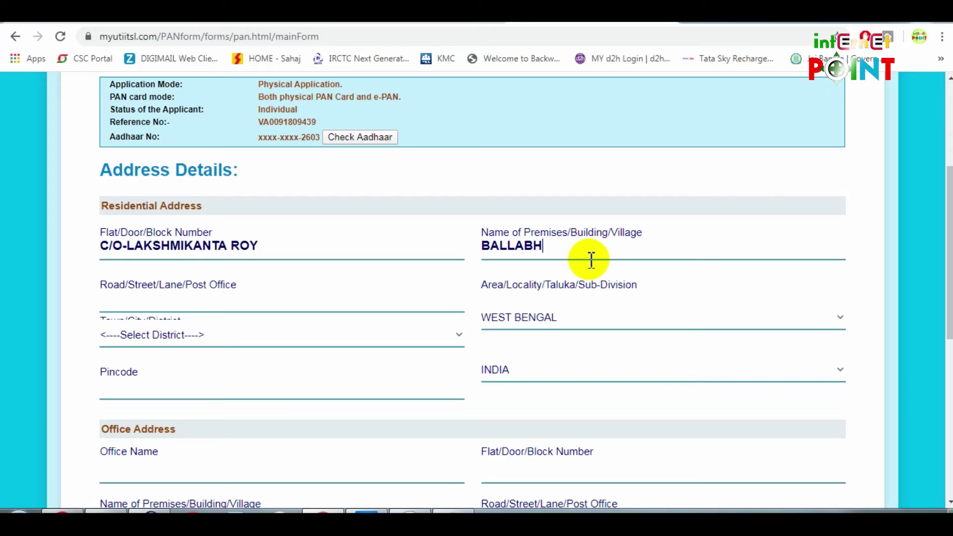
click(185, 307)
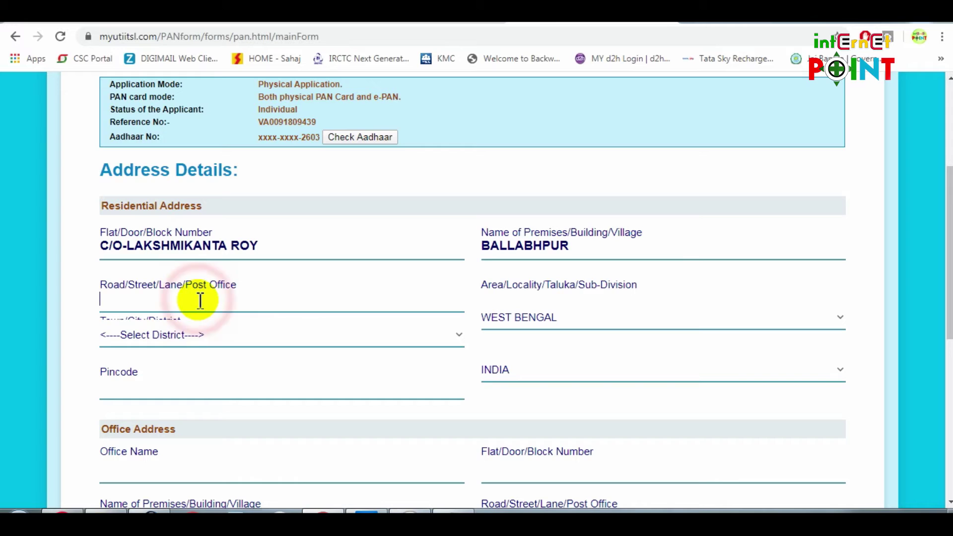
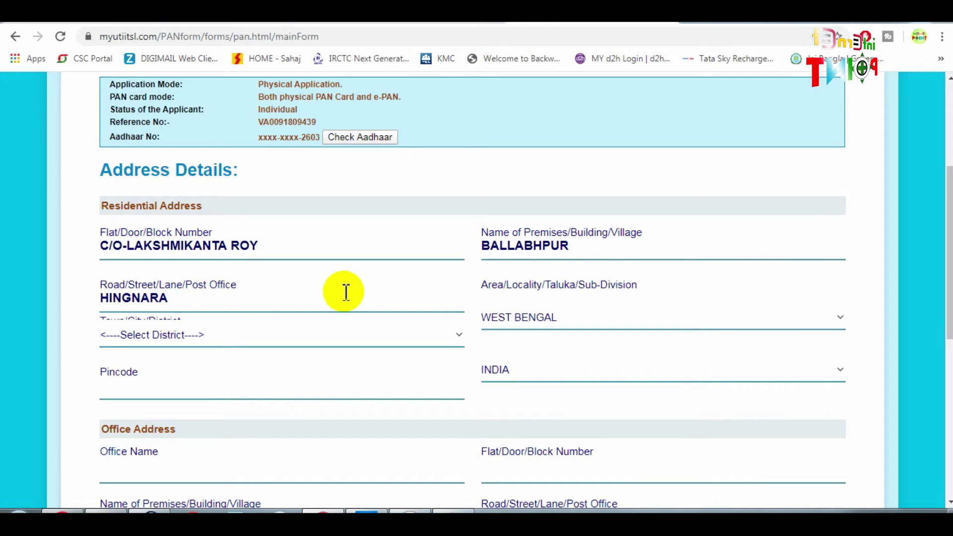
Select the applicant's district and enter the residential pincode, checking the country
scroll(342, 292, down, 1)
click(183, 268)
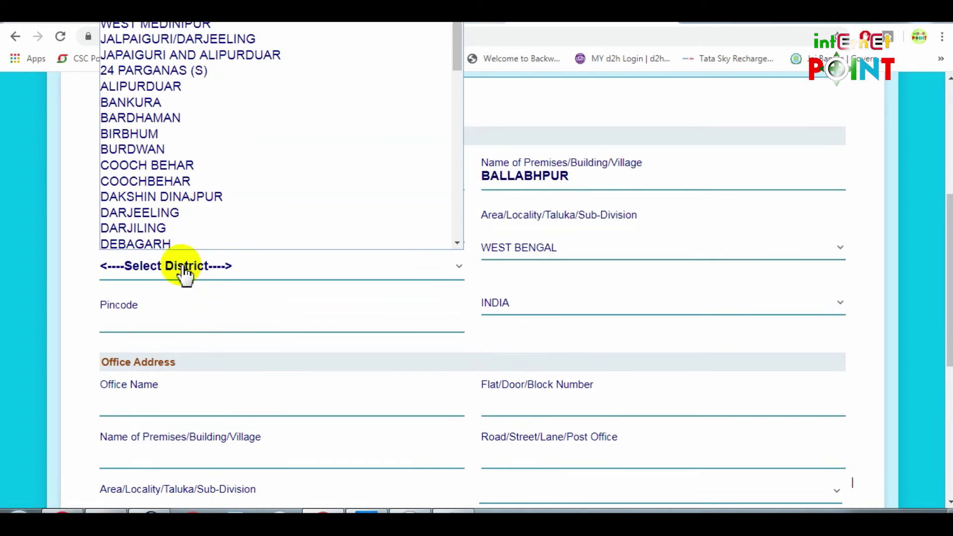
scroll(171, 189, down, 6)
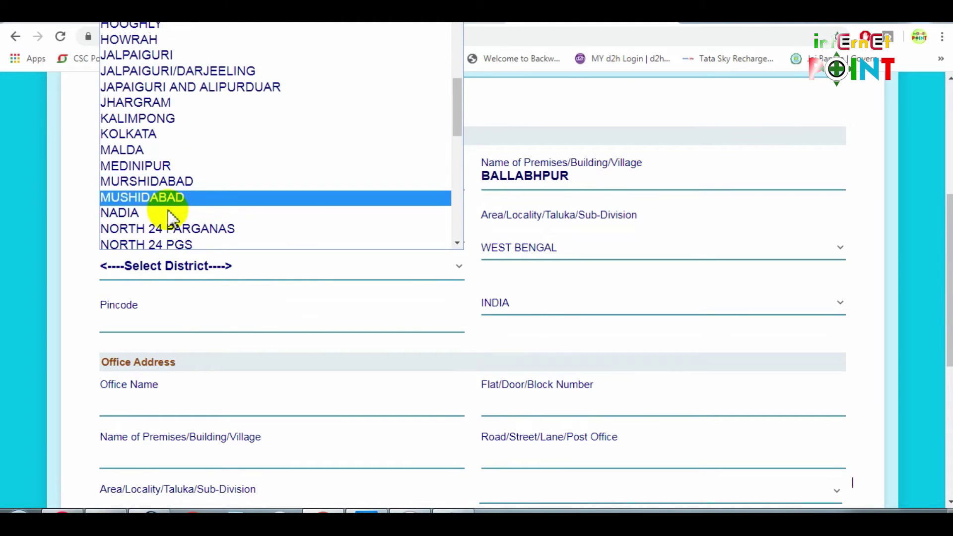
click(170, 215)
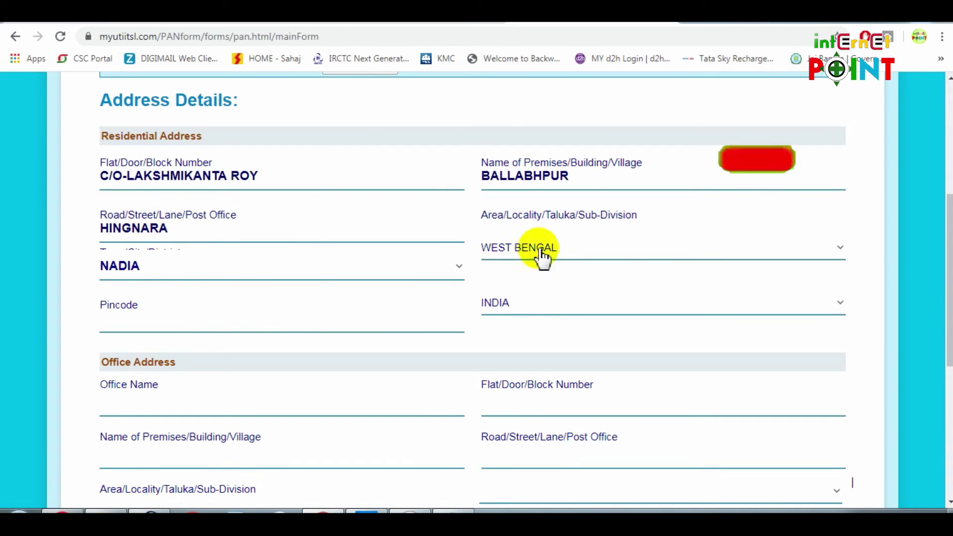
click(216, 323)
text(741223)
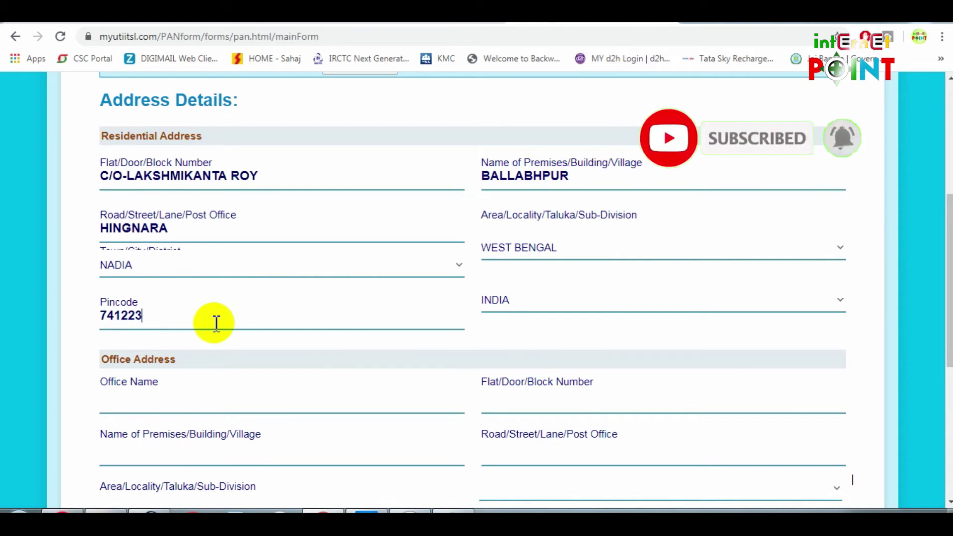
click(514, 296)
scroll(159, 308, down, 1)
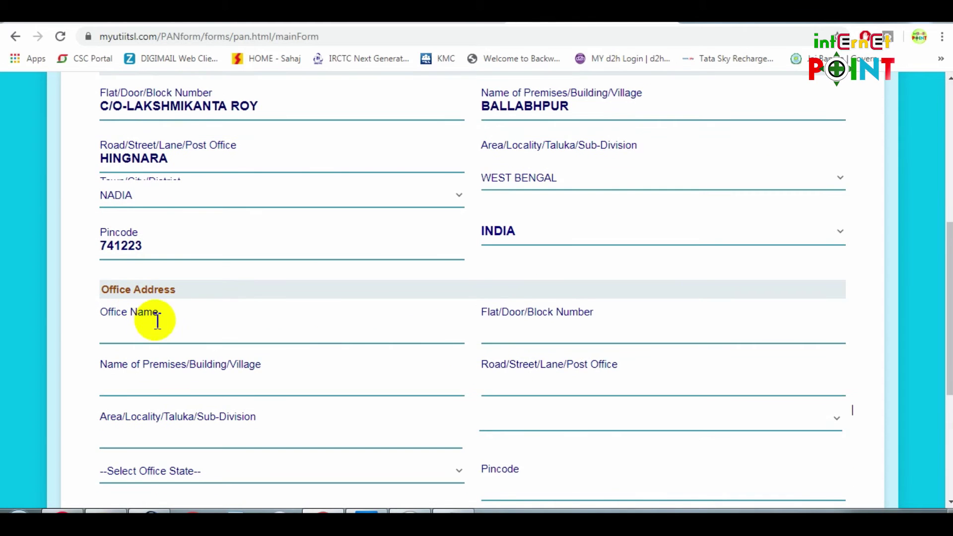
Tick No Income as the income source, accept the notice, and advance to Other Details
scroll(157, 320, down, 4)
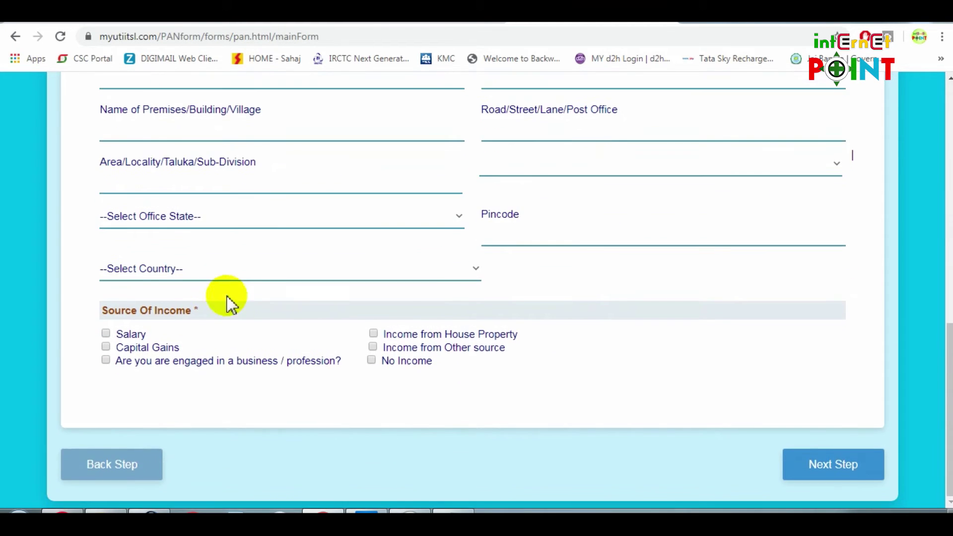
click(372, 360)
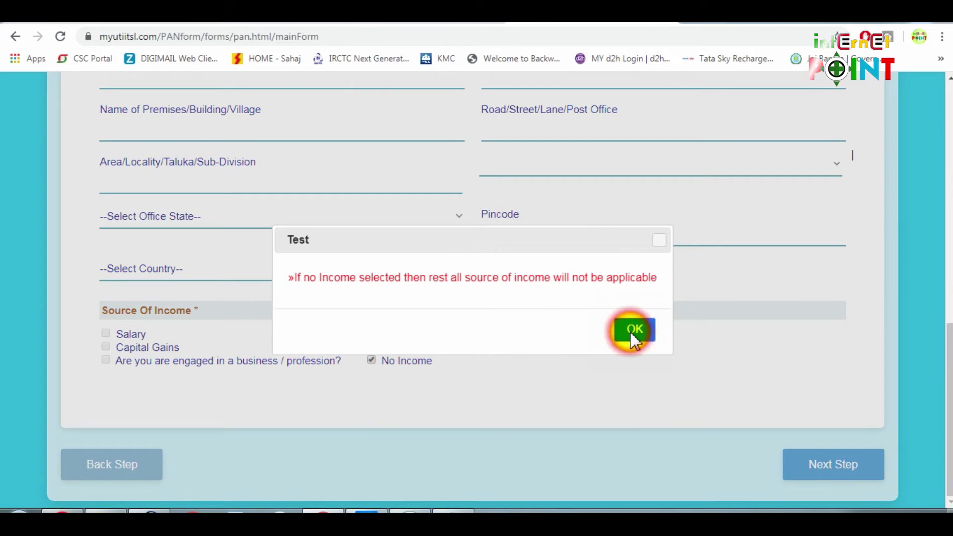
click(632, 334)
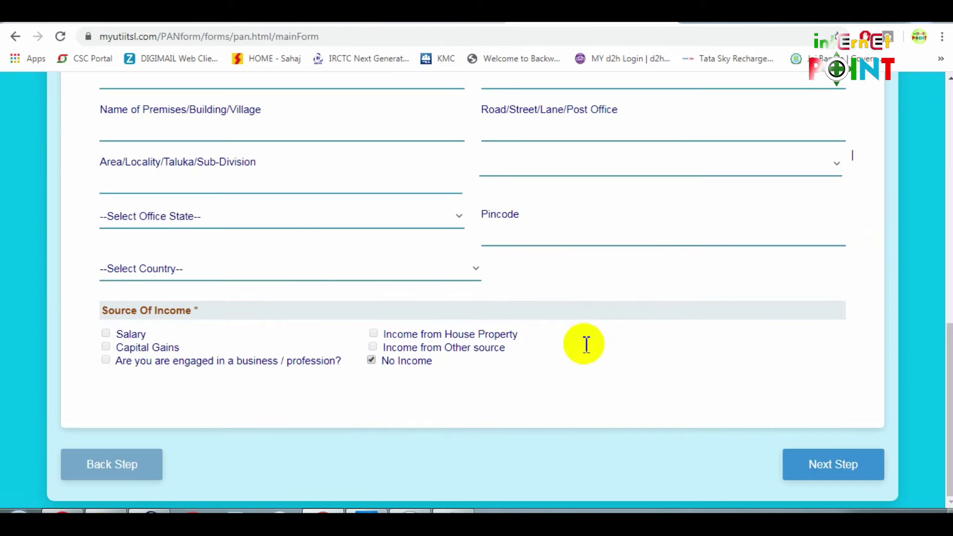
click(844, 465)
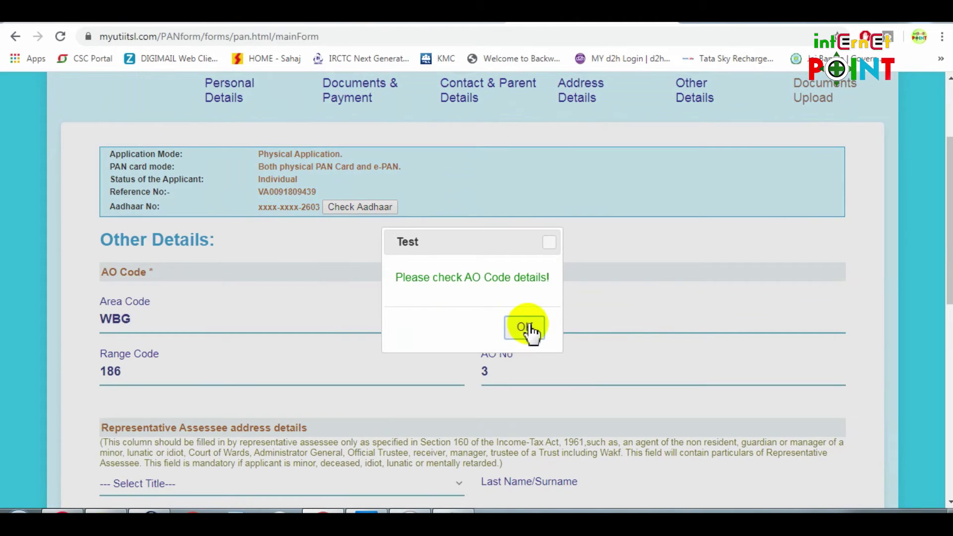
Dismiss the AO Code reminder and choose HIMSELF/HERSELF as the declaration capacity
click(526, 327)
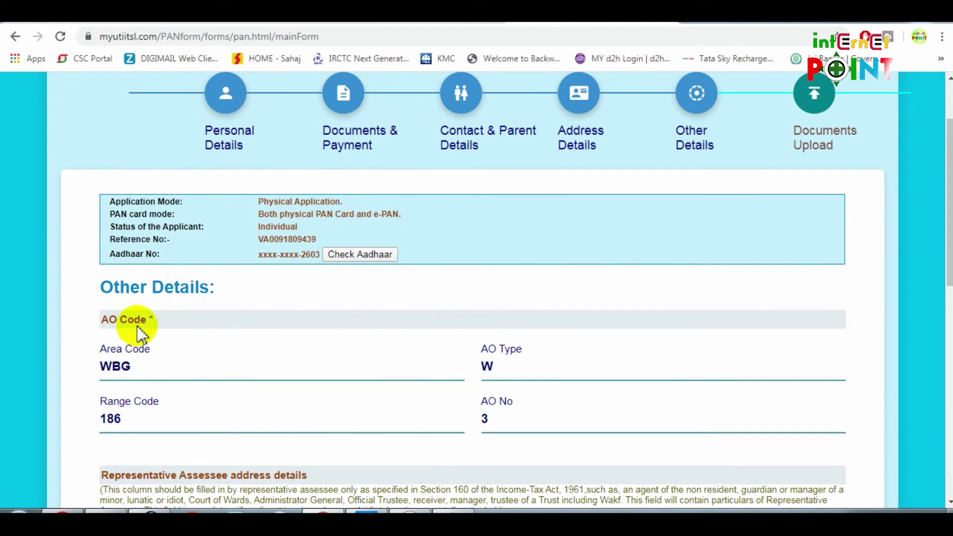
drag(108, 319, 155, 320)
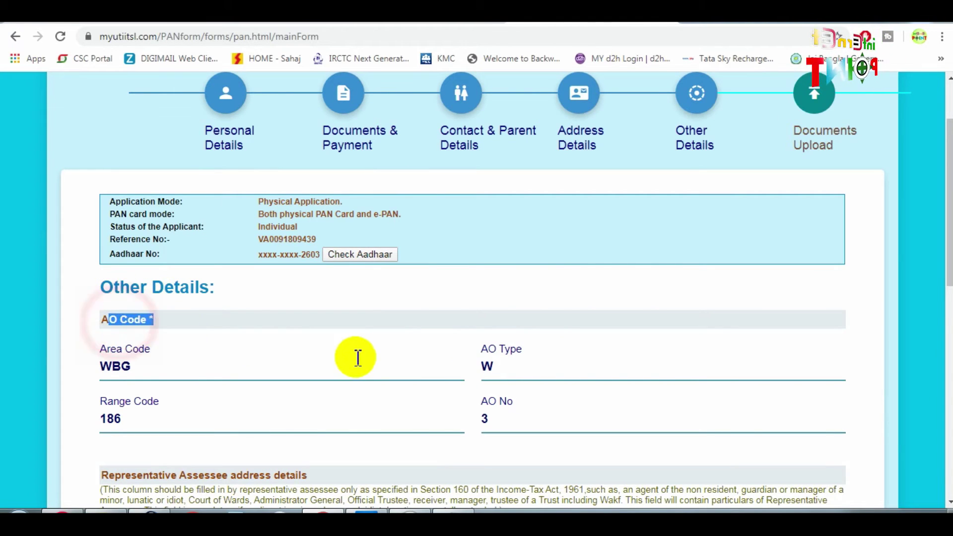
scroll(397, 350, down, 2)
scroll(396, 349, down, 1)
click(77, 340)
scroll(173, 359, down, 1)
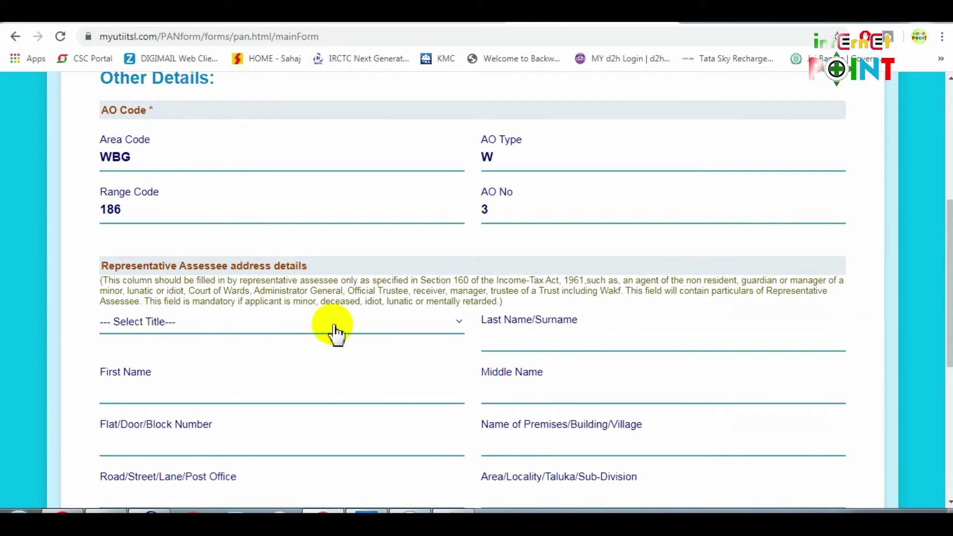
scroll(335, 333, down, 1)
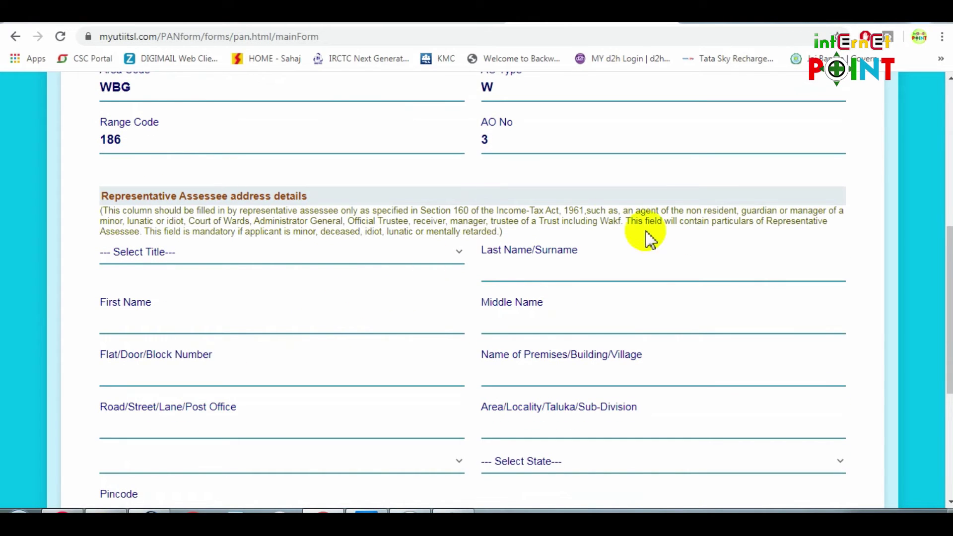
scroll(400, 259, down, 4)
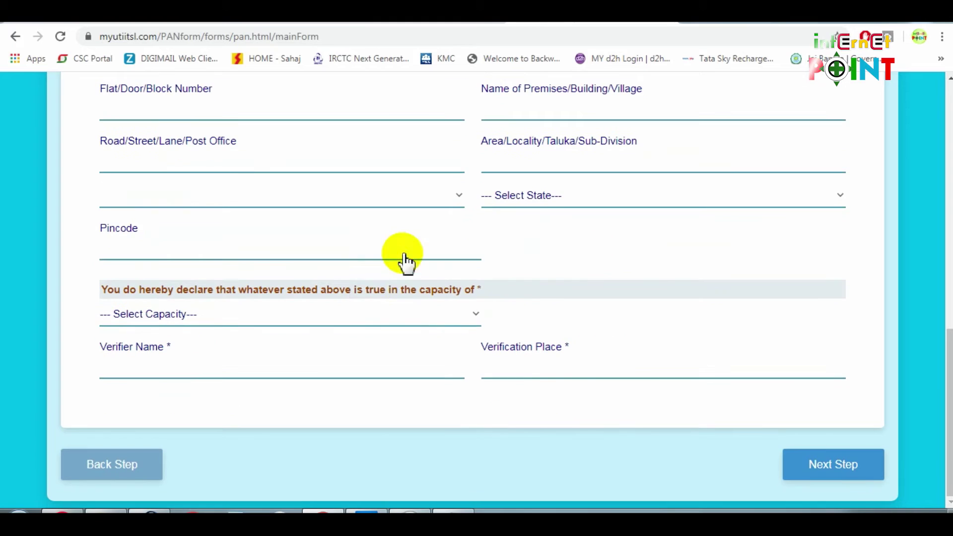
click(284, 320)
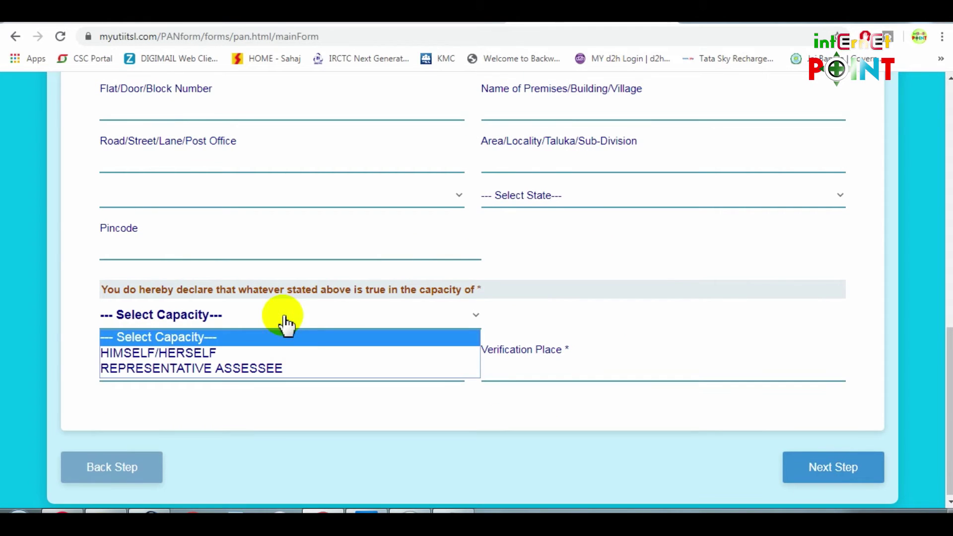
click(147, 351)
Fill in the verifier name and verification place, then advance to Documents Upload
drag(161, 289, 323, 289)
click(399, 268)
click(527, 366)
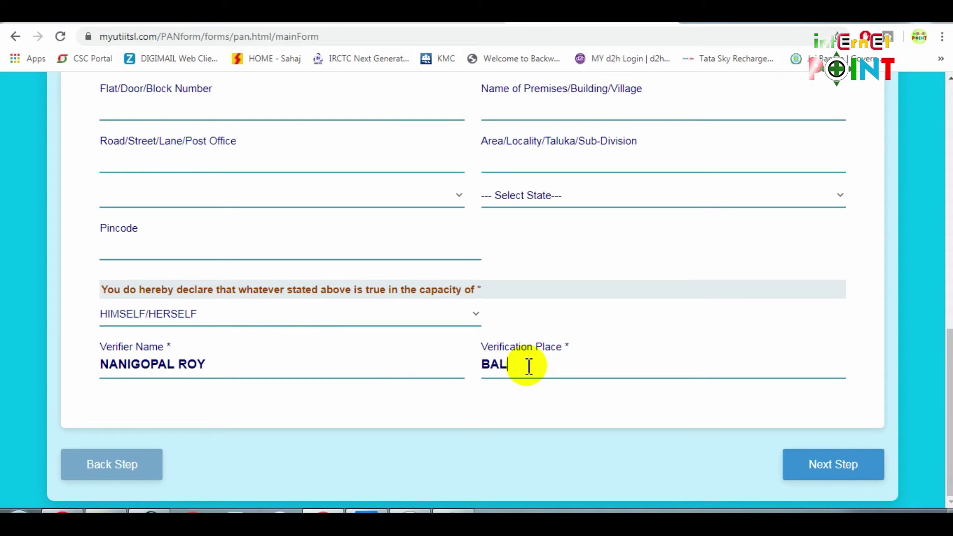
text(BALLABHPUR)
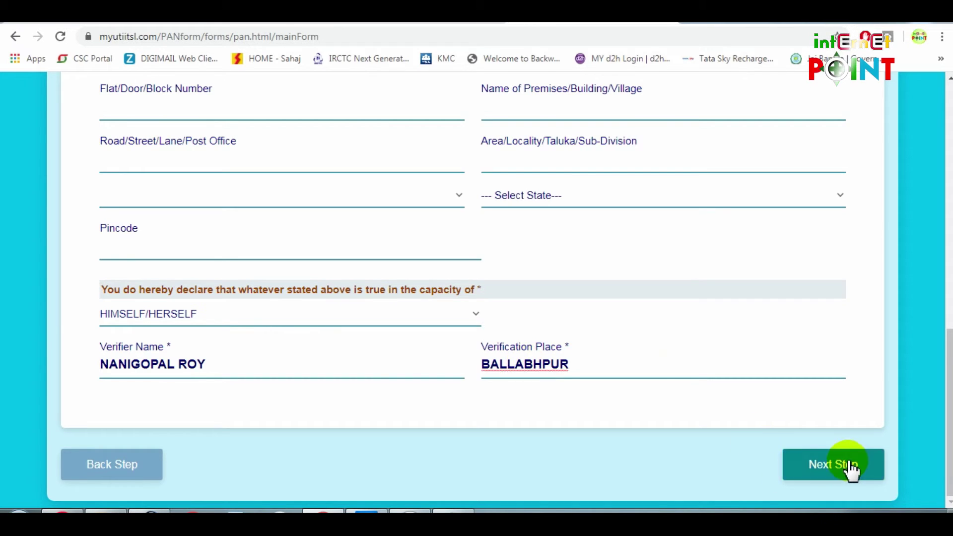
click(848, 466)
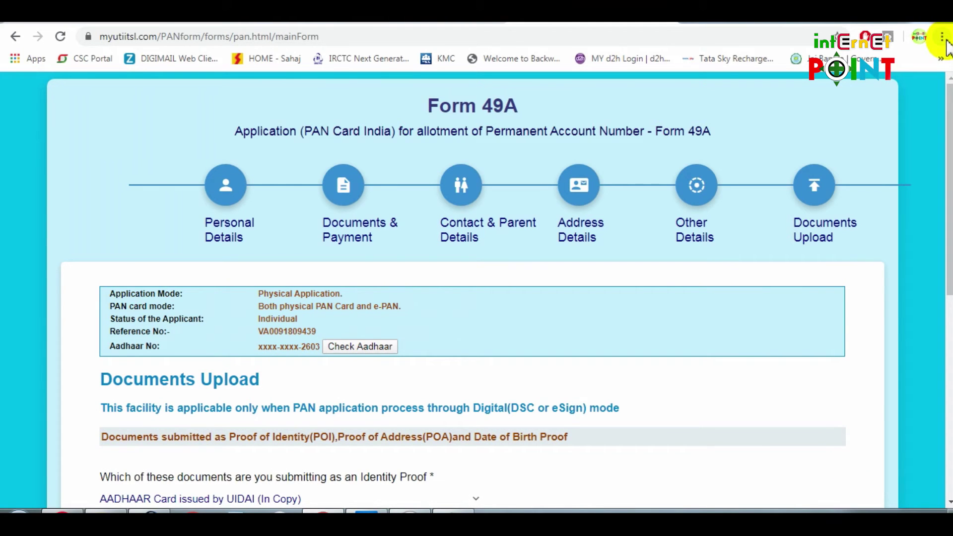
Zoom the browser page to 90% and review the Documents Upload section
click(942, 37)
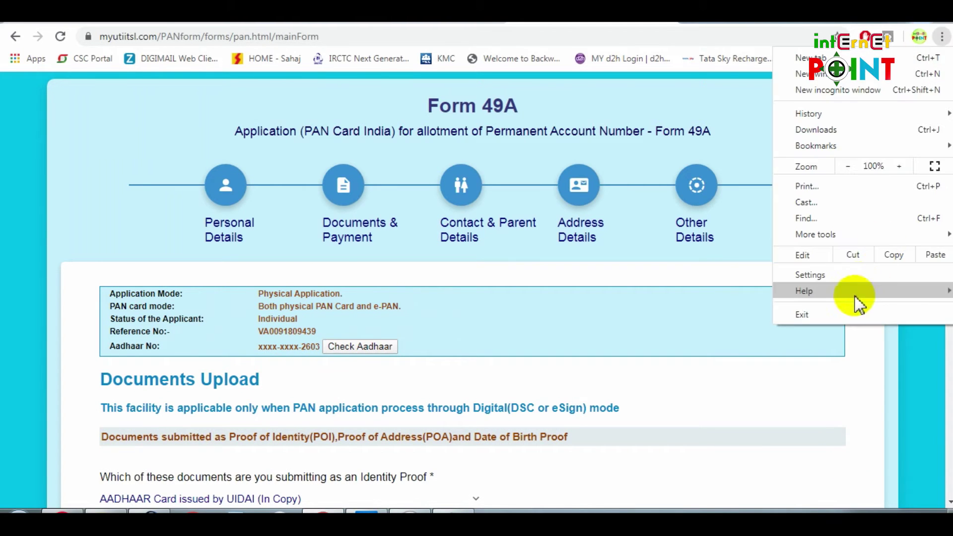
click(848, 166)
click(321, 383)
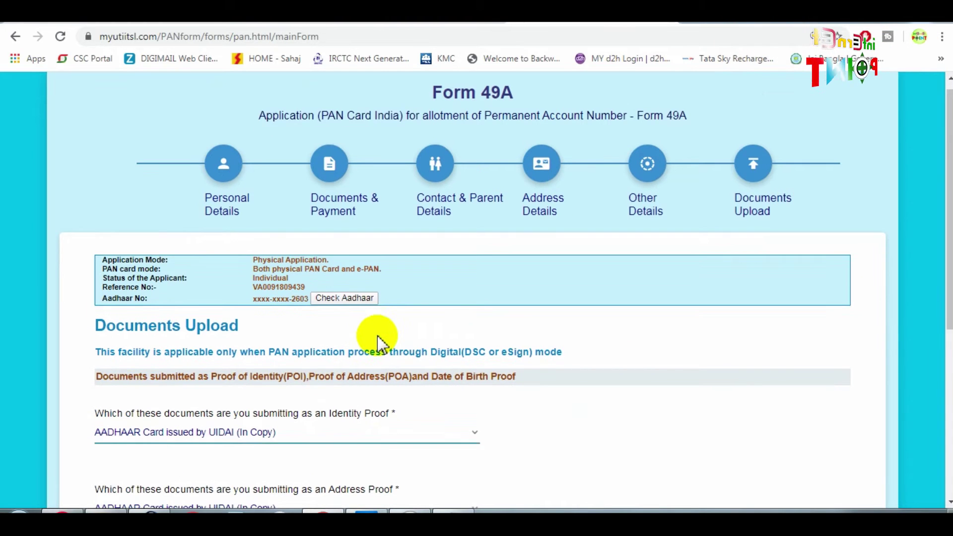
scroll(378, 339, down, 3)
drag(107, 202, 173, 206)
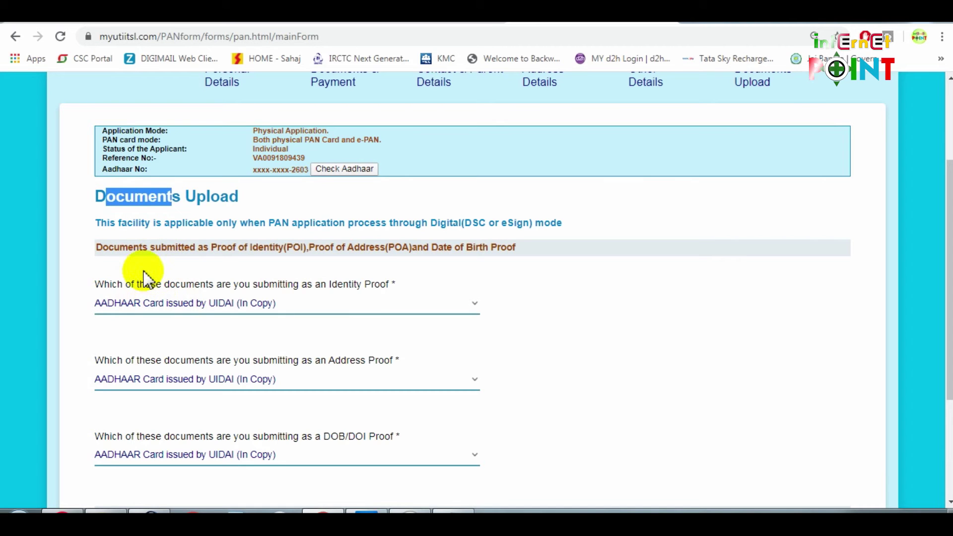
click(213, 302)
Review the photo (30 kb) and signature (60 kb) scanning limits, then submit the application
scroll(412, 388, down, 3)
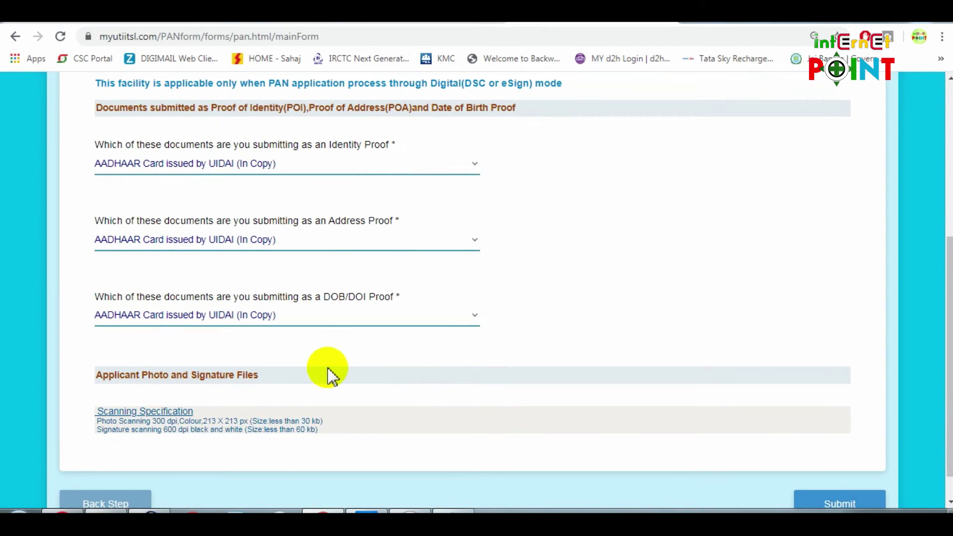
scroll(199, 376, down, 1)
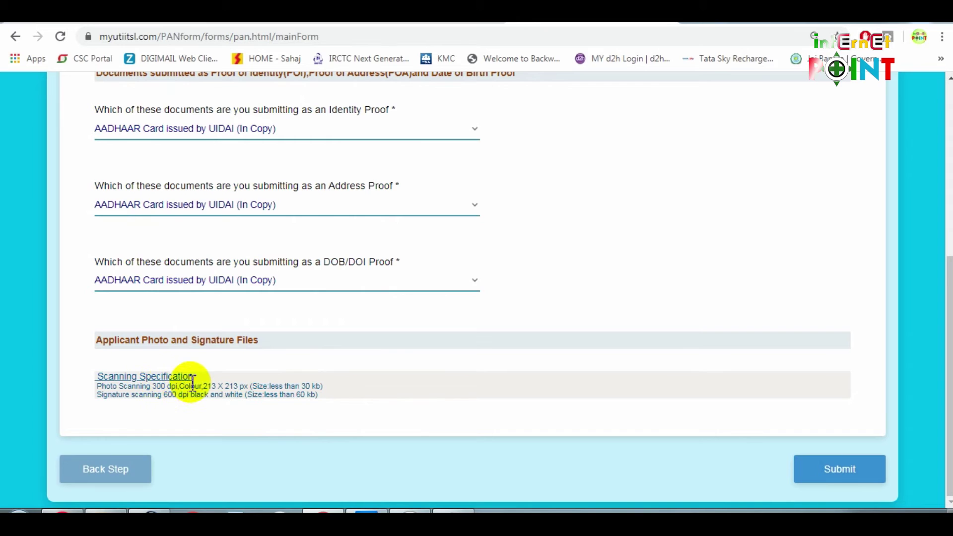
drag(110, 386, 242, 387)
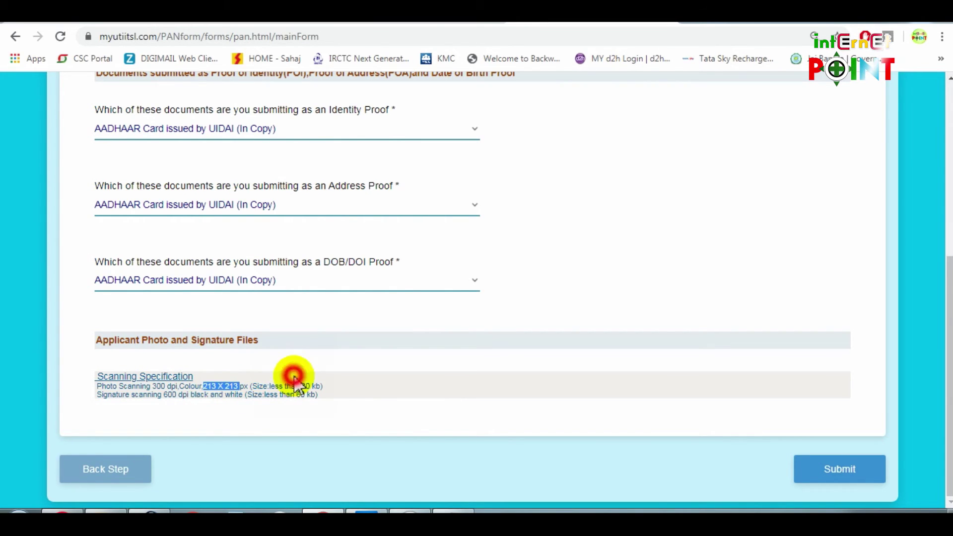
click(307, 395)
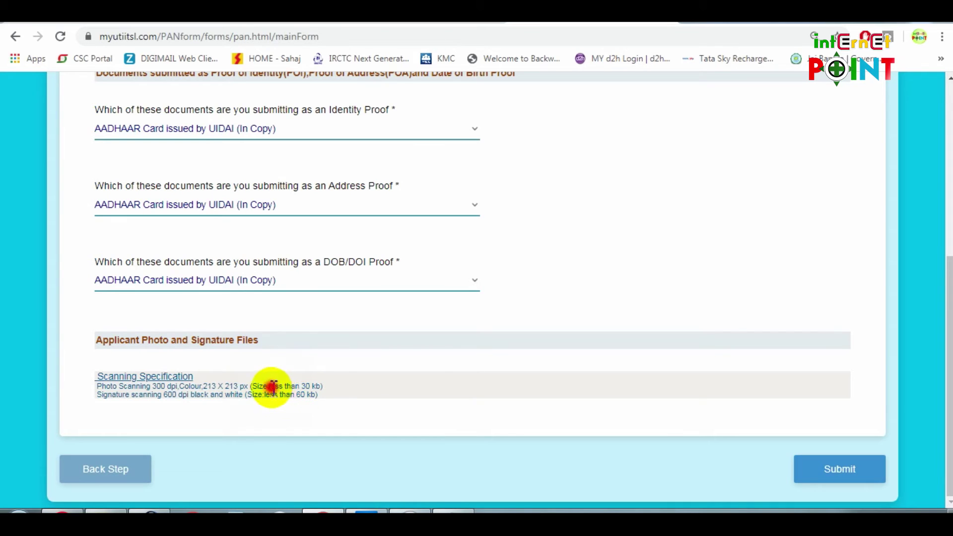
drag(273, 386, 308, 385)
click(338, 383)
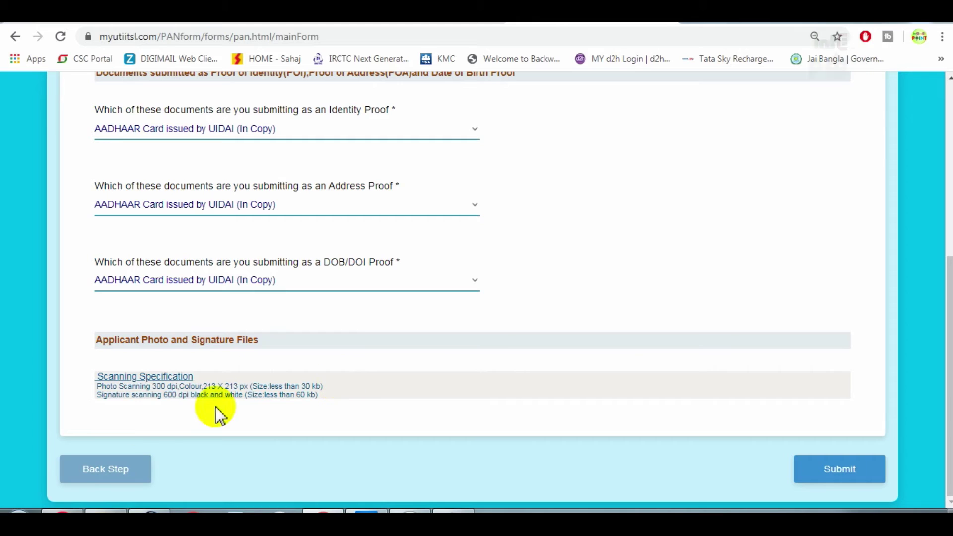
drag(102, 396, 132, 398)
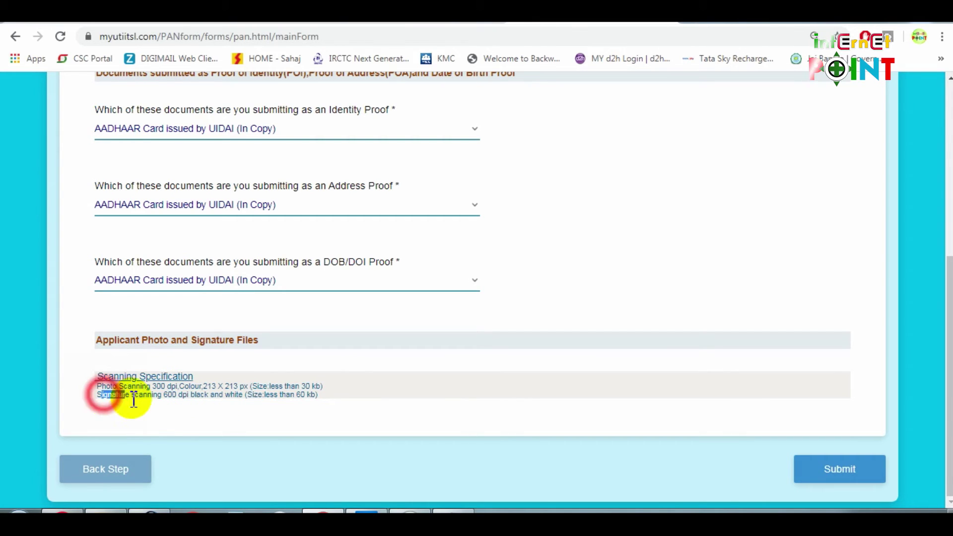
click(174, 397)
drag(287, 395, 341, 400)
click(442, 358)
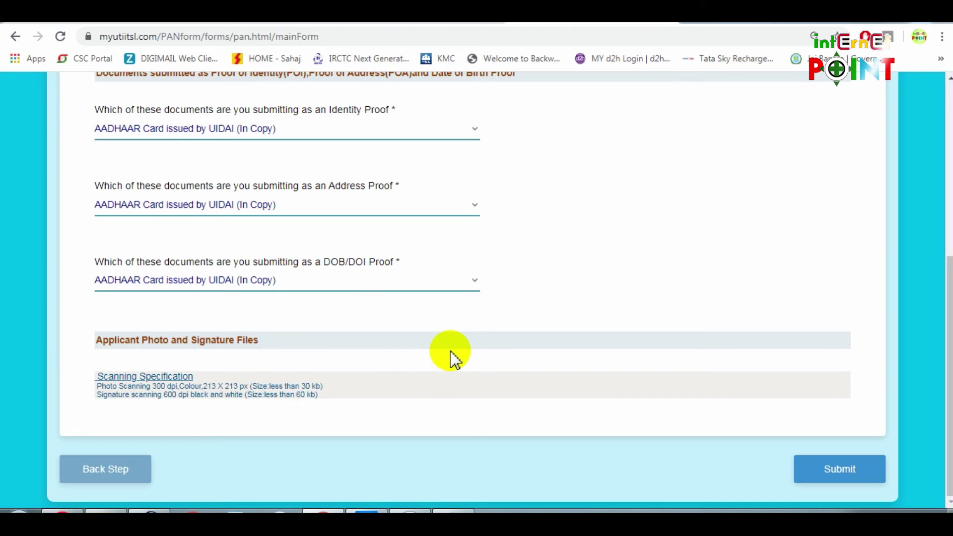
click(839, 477)
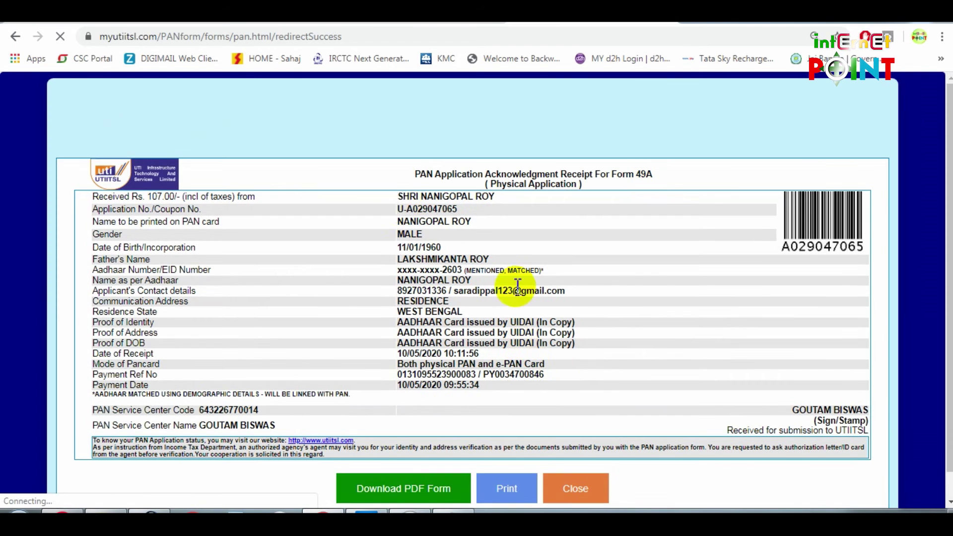
Use Download PDF Form on the acknowledgment receipt to open the filled Form 49A
drag(403, 199, 611, 263)
click(612, 248)
scroll(576, 359, down, 1)
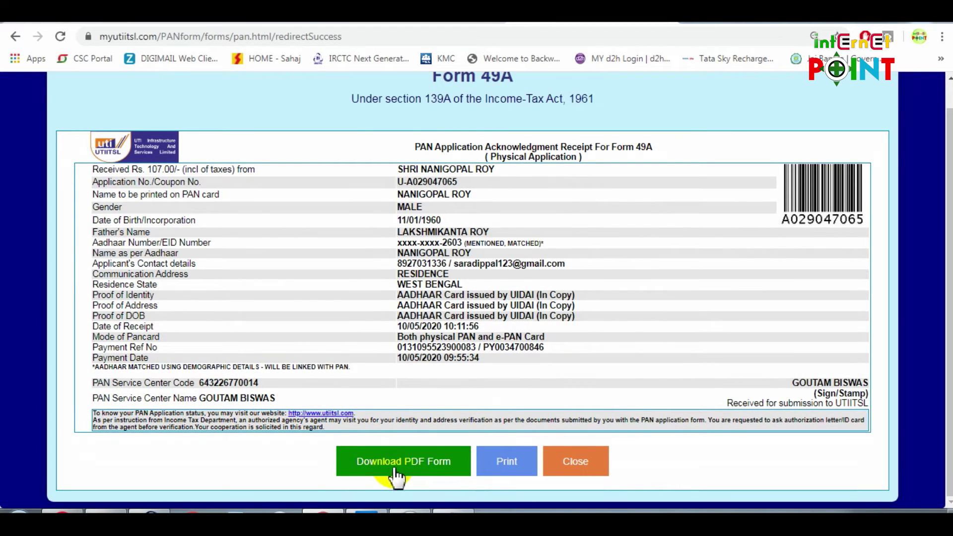
click(412, 469)
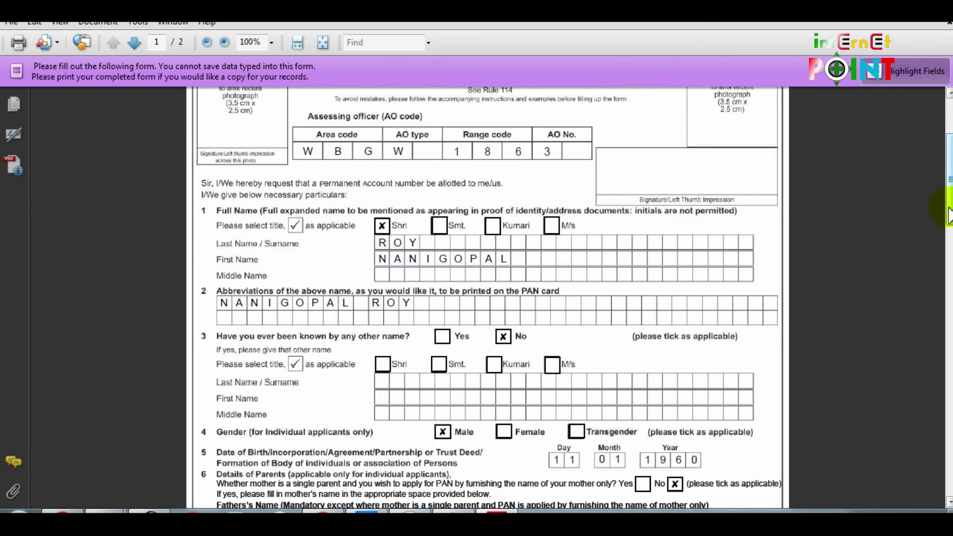
Review both pages of Form 49A and print them on the Canon G2010 series printer
scroll(486, 298, down, 20)
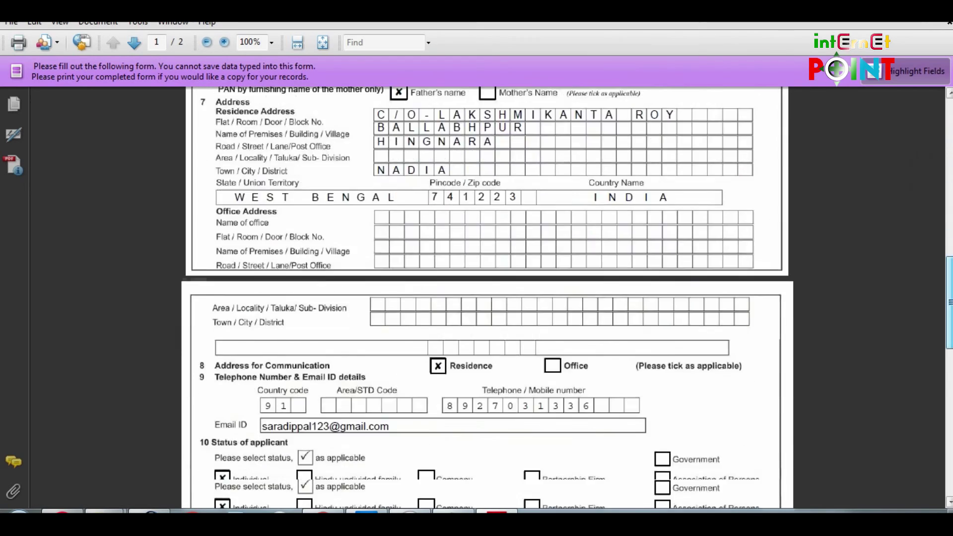
scroll(470, 491, down, 10)
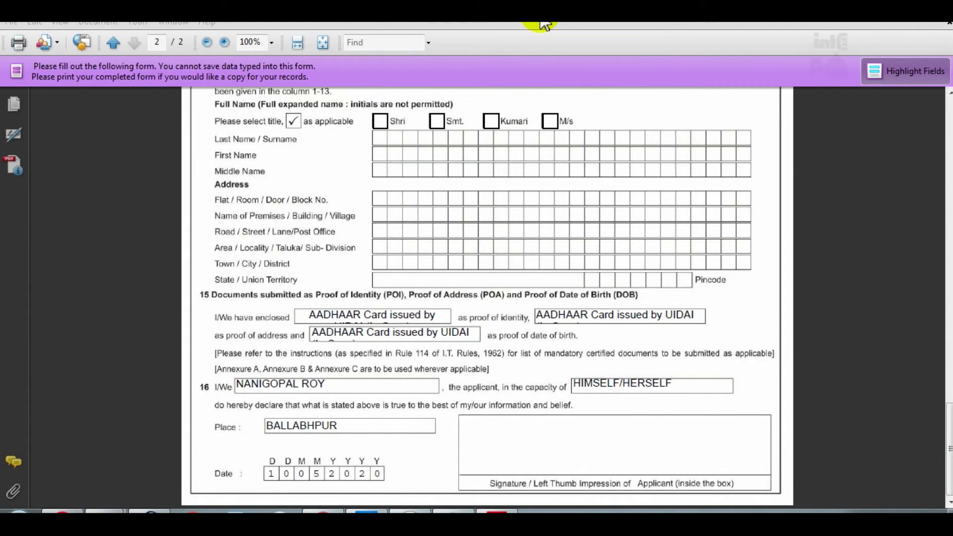
click(20, 44)
click(398, 105)
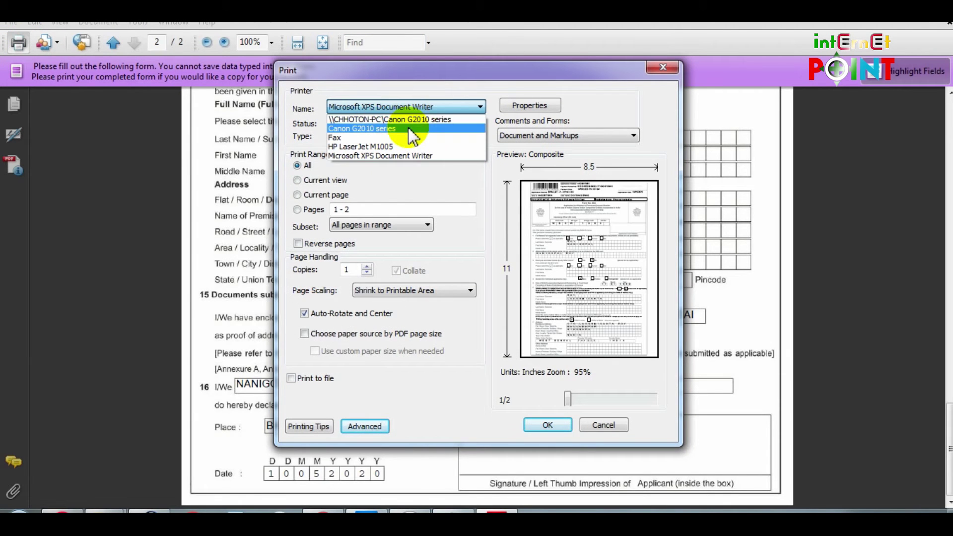
click(377, 129)
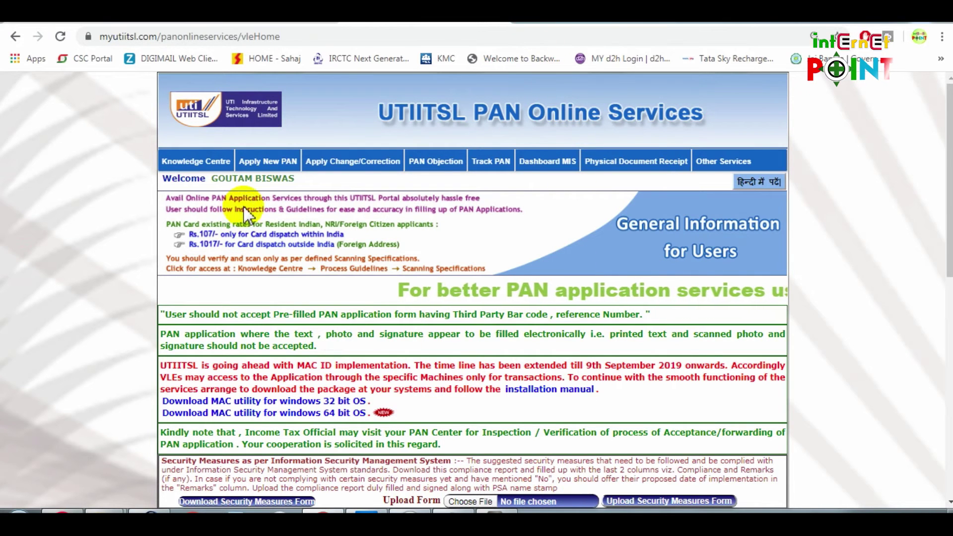
Go to Apply New PAN > Upload Document and point out the pending application's number and applicant name
click(275, 167)
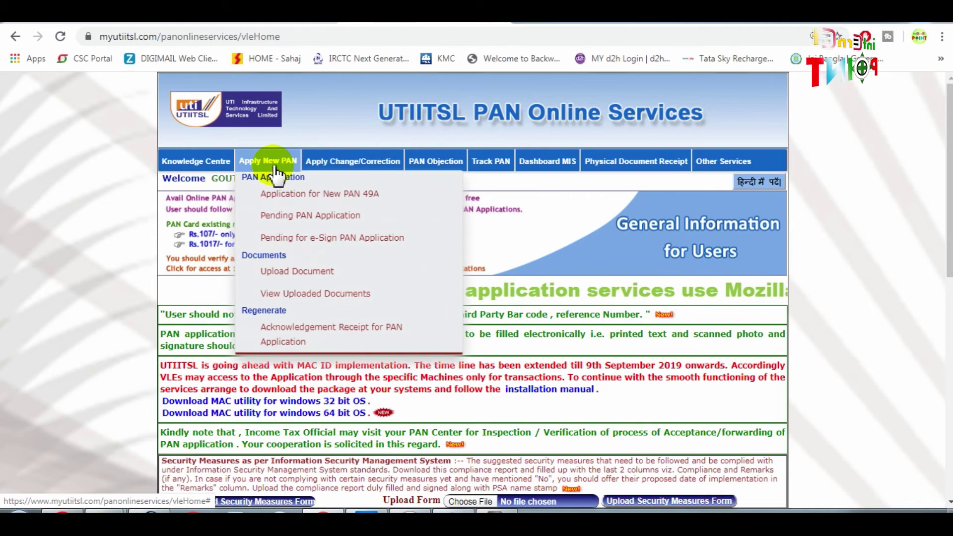
click(288, 276)
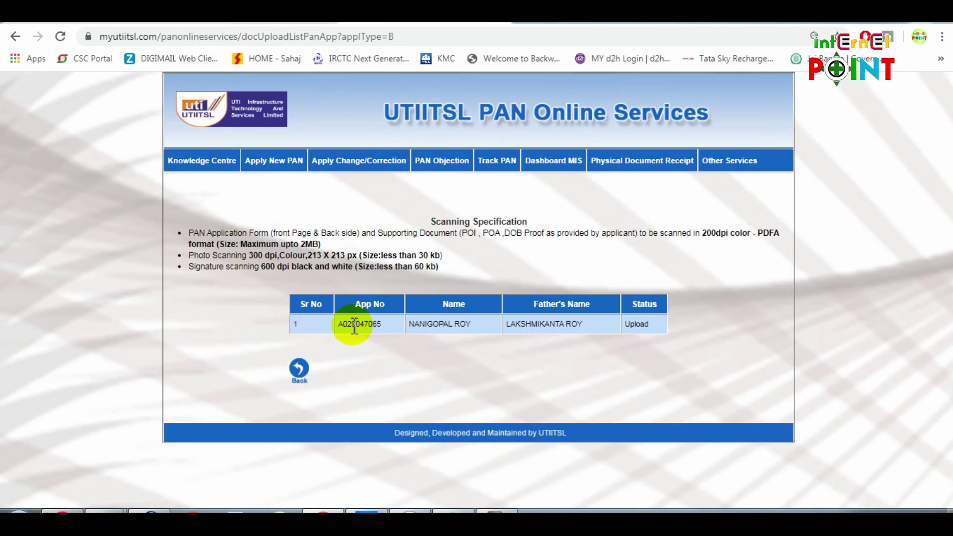
double_click(359, 325)
drag(405, 323, 472, 330)
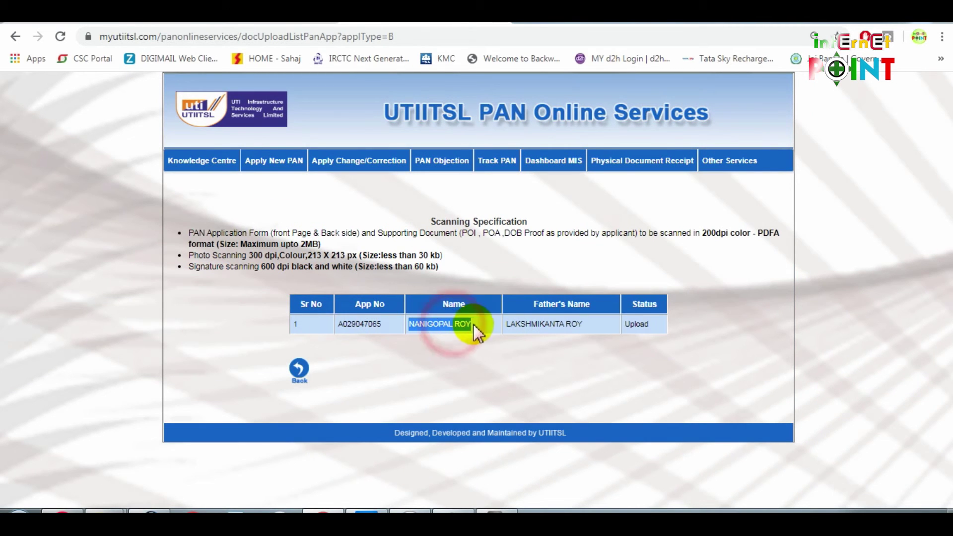
click(558, 270)
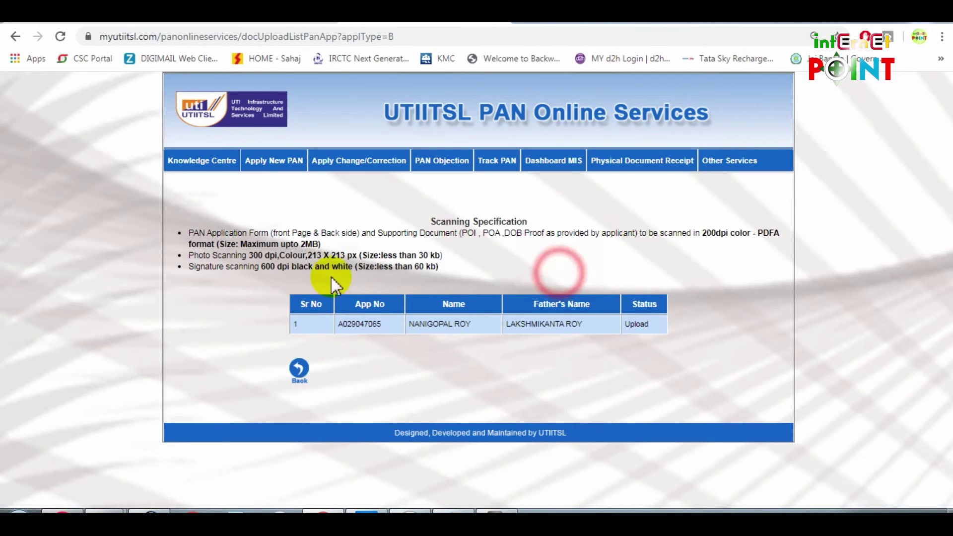
Highlight the scanning rules: front and back, supporting documents, 200dpi, 2MB limit, 300 dpi photo, signature size
double_click(277, 233)
drag(327, 236, 349, 236)
drag(430, 233, 450, 232)
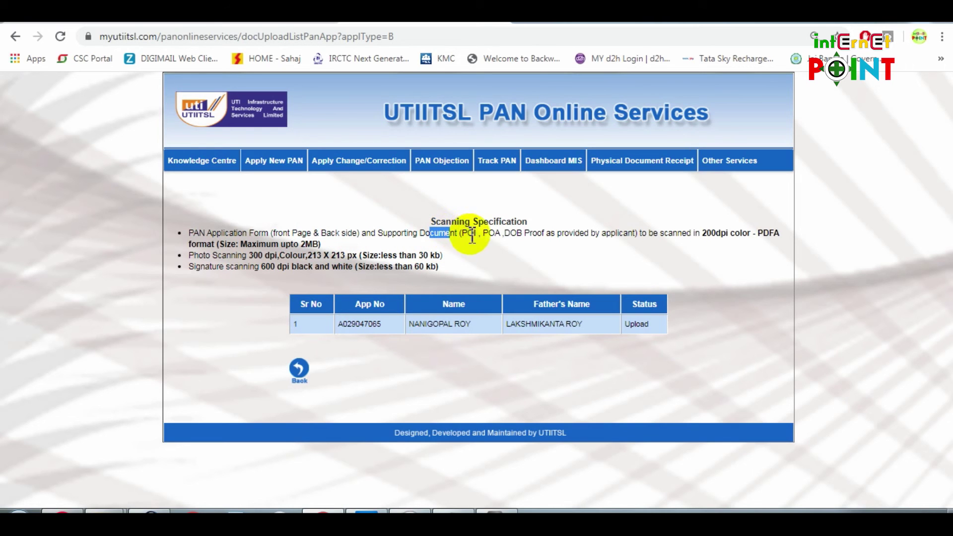
drag(702, 234, 726, 234)
drag(292, 244, 320, 239)
click(193, 262)
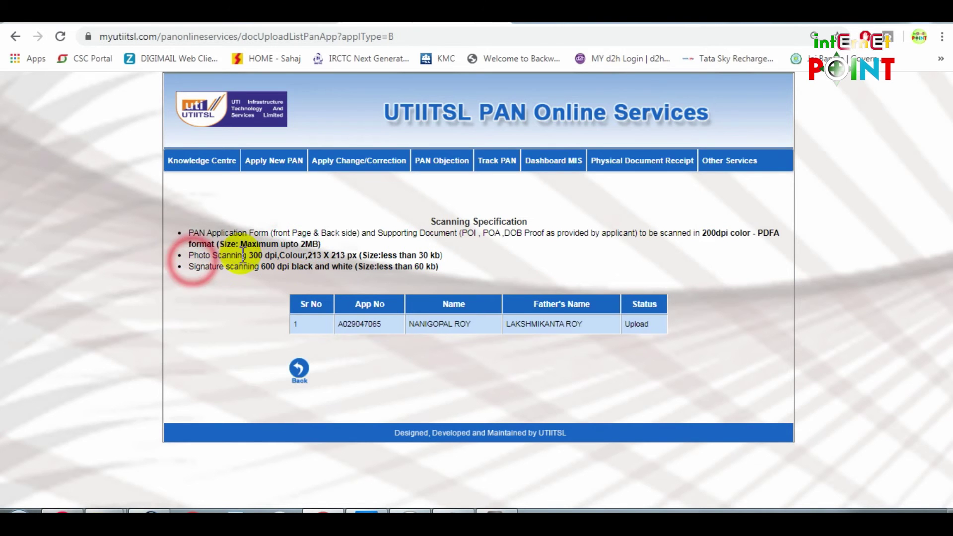
drag(248, 256, 352, 256)
click(369, 241)
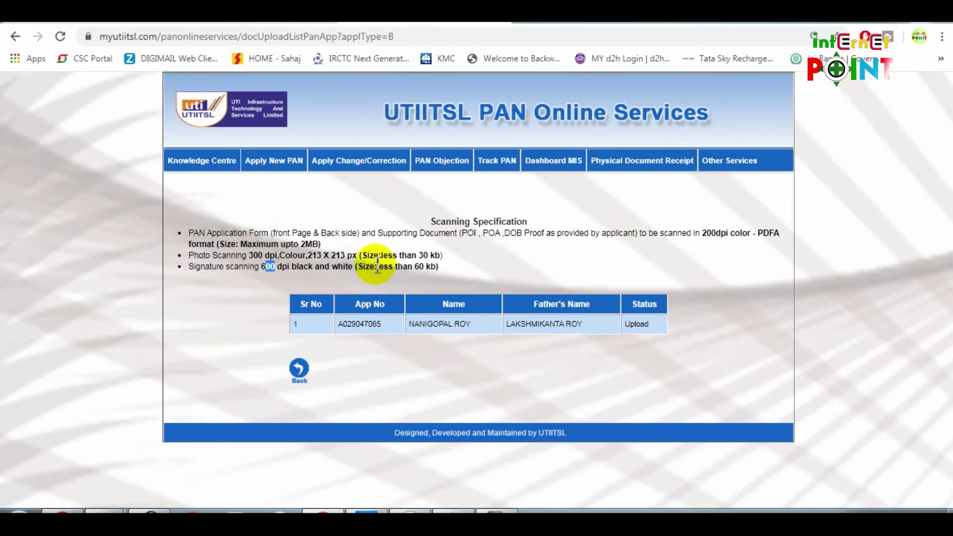
drag(374, 267, 384, 267)
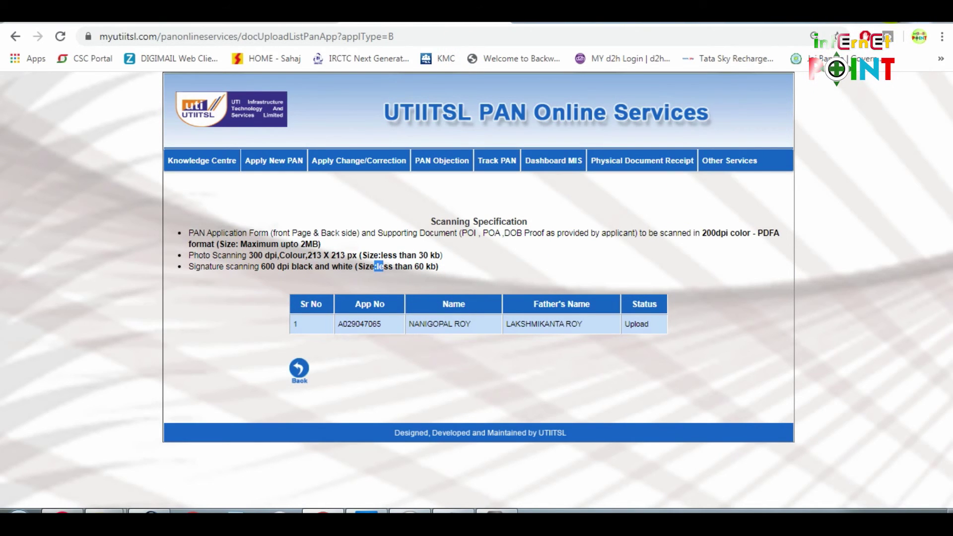
Scan the paper form as a Color, A4, 200 dpi PDF document, then close the completion message
click(494, 511)
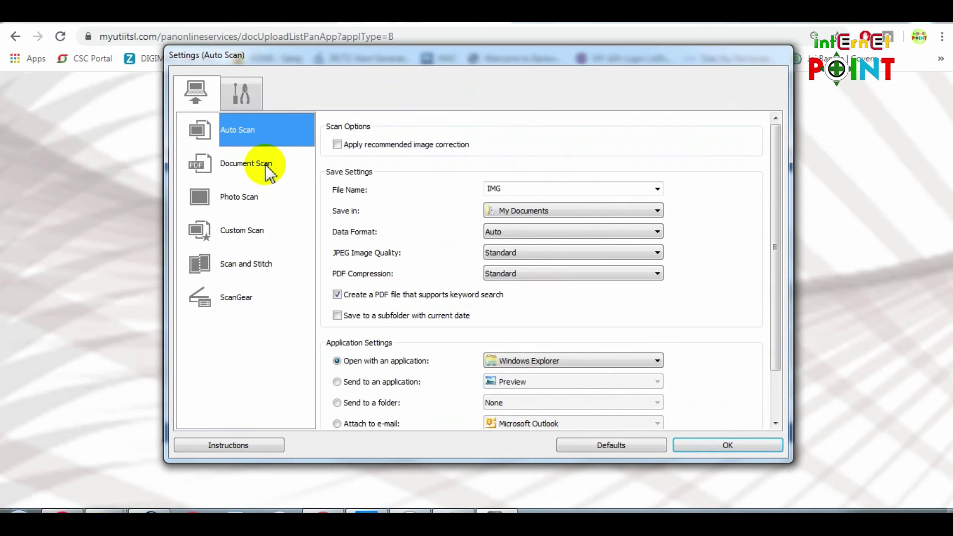
click(266, 165)
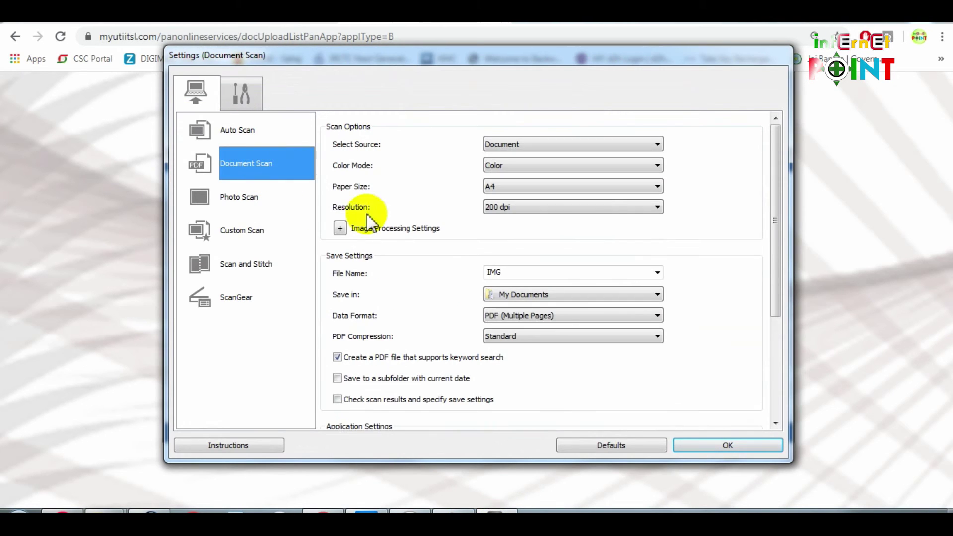
click(724, 444)
click(413, 284)
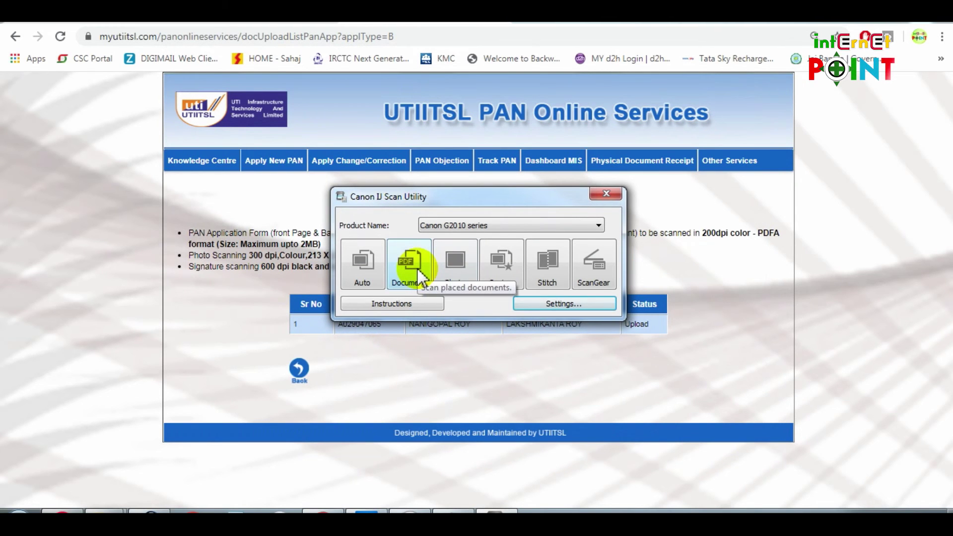
click(420, 274)
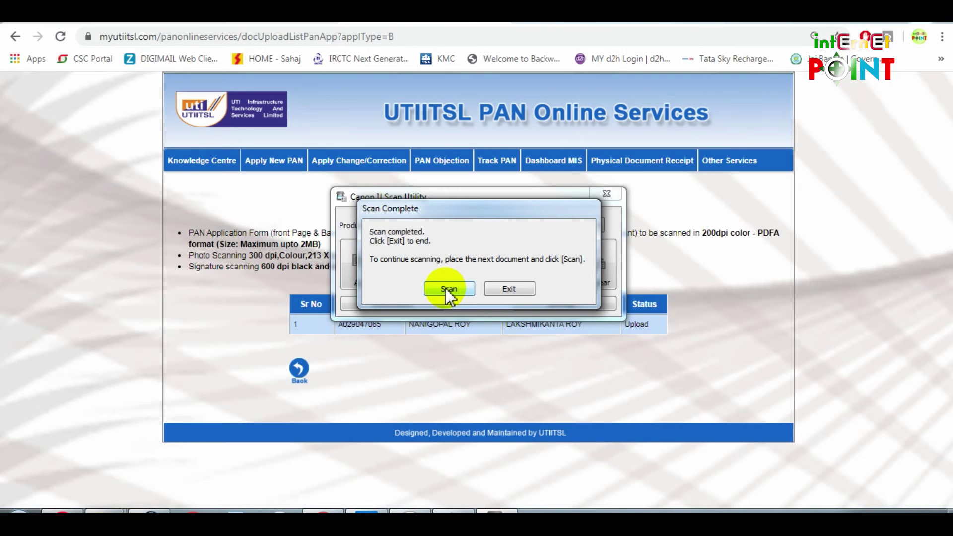
click(506, 289)
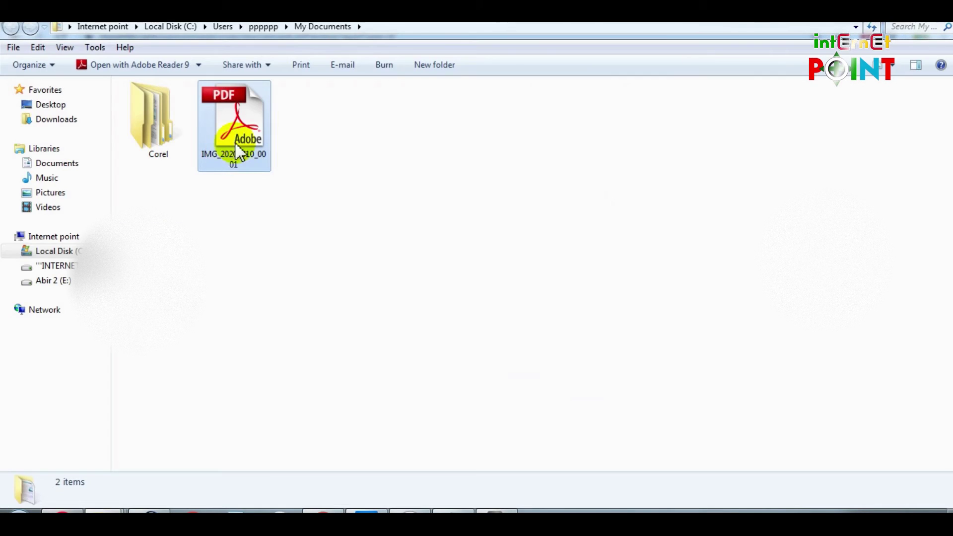
Open IMG_20200510_0001 in Adobe Reader at 75% zoom and review its three pages through the Aadhaar copy
double_click(236, 145)
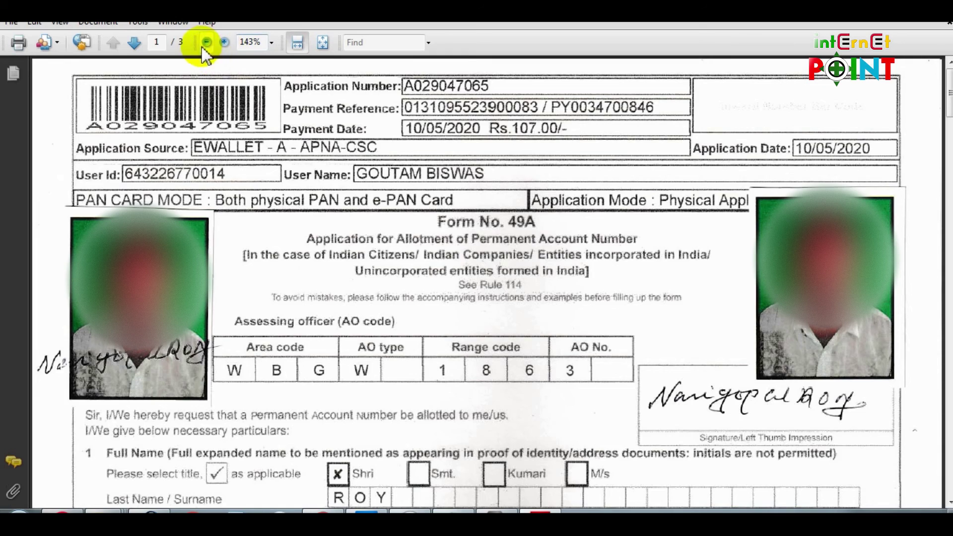
click(207, 42)
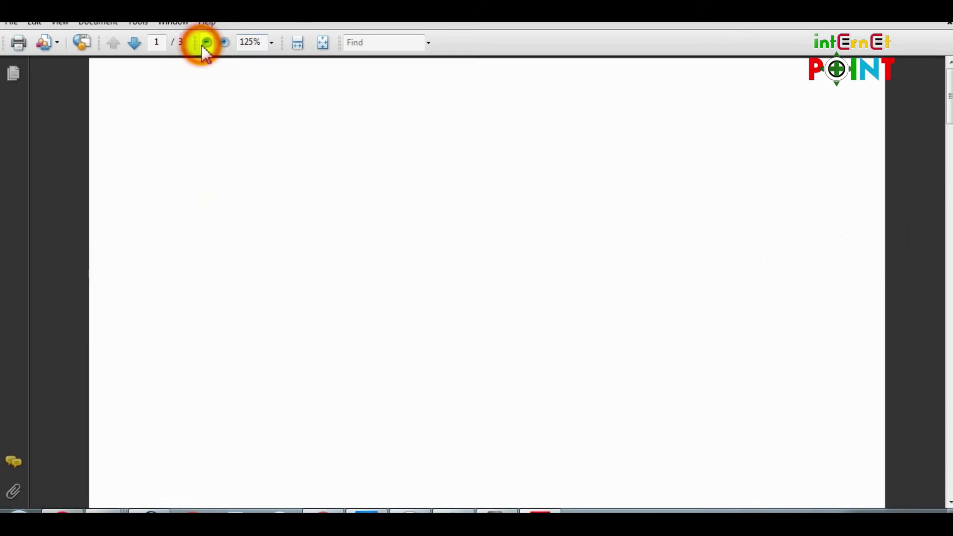
click(207, 43)
click(207, 43)
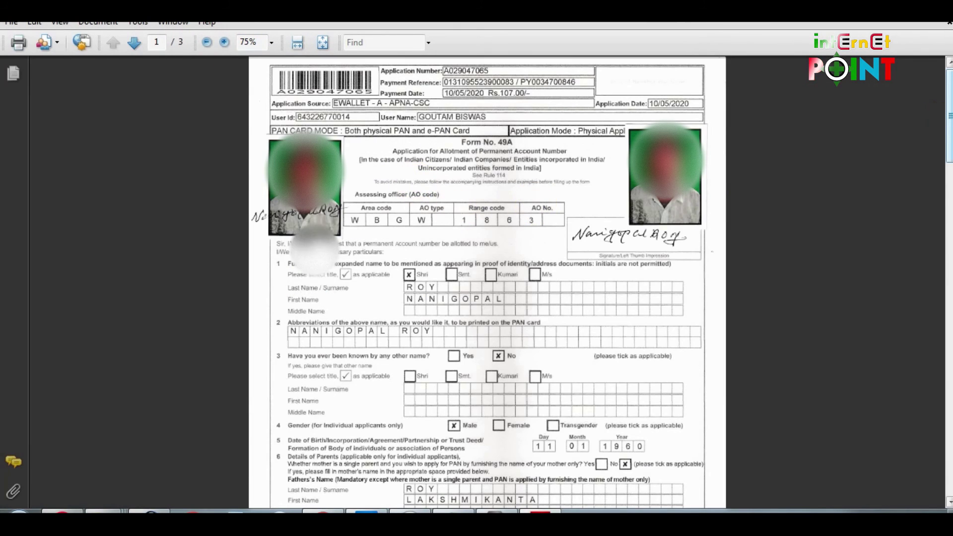
scroll(784, 216, down, 15)
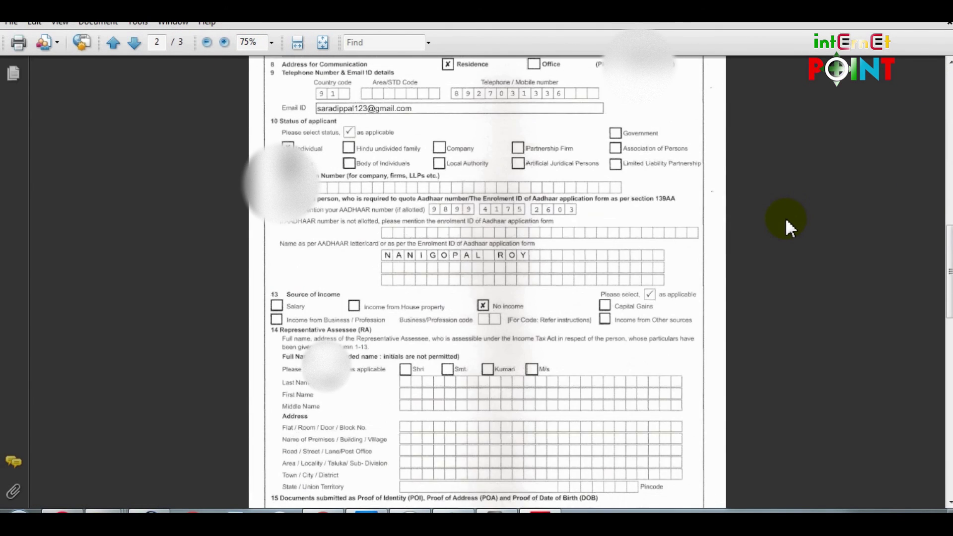
scroll(786, 220, down, 12)
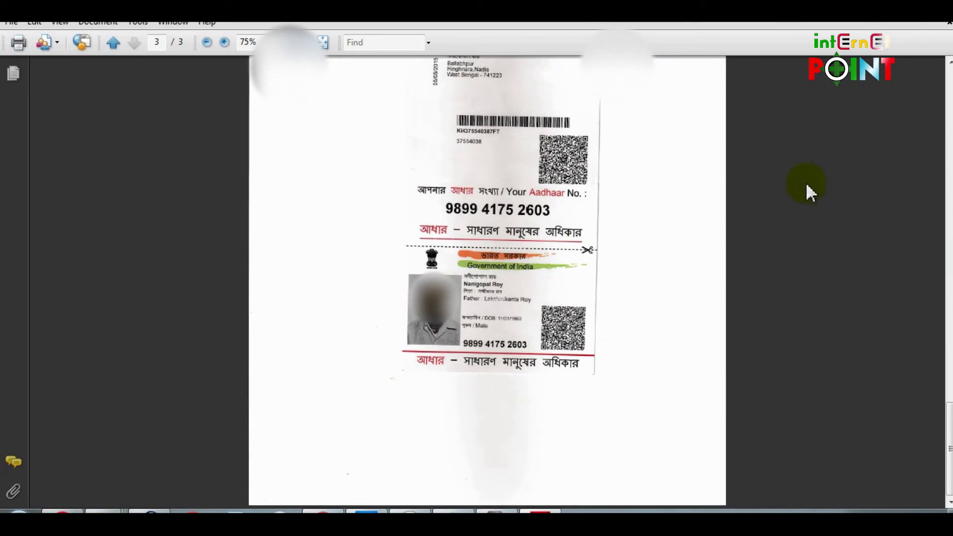
key(ctrl+n)
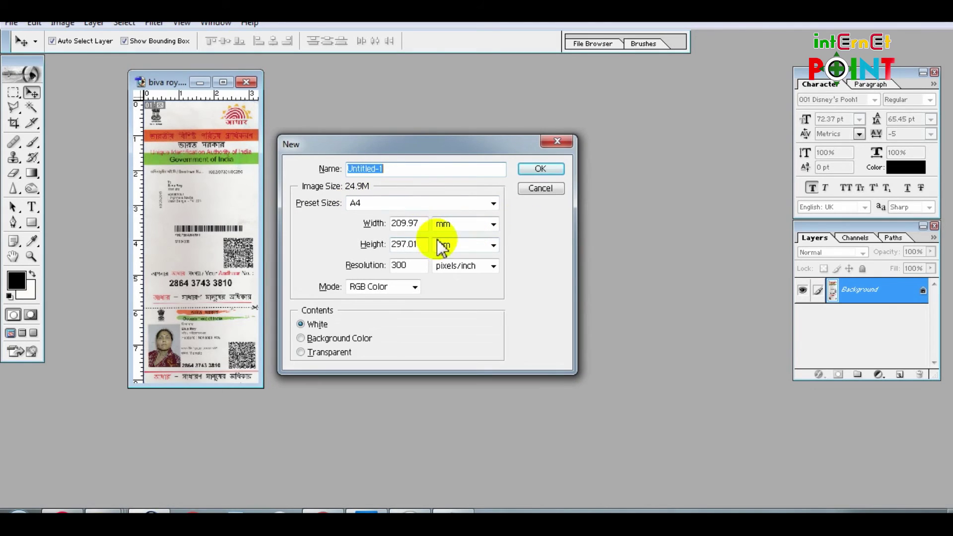
Create a new 213 × 213 pixel blank image in Photoshop
double_click(425, 226)
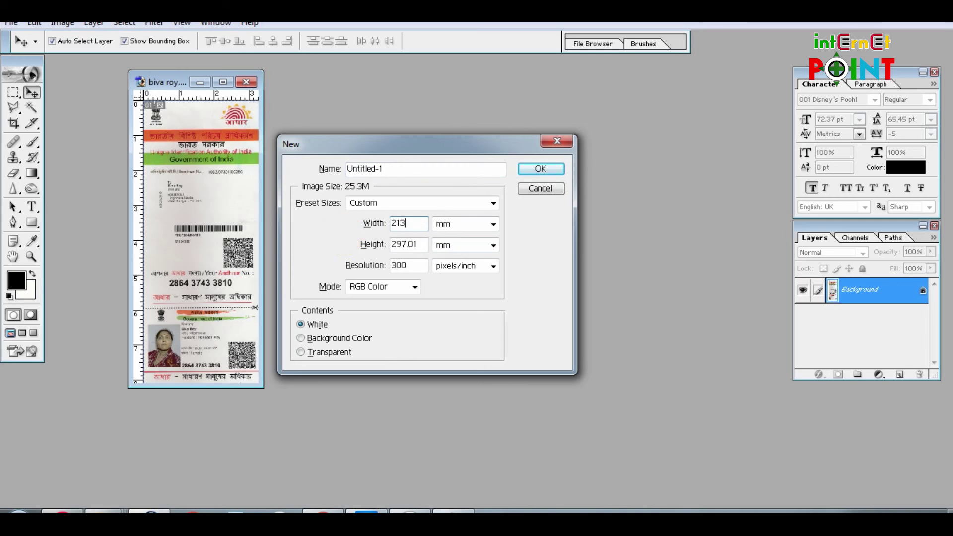
click(457, 226)
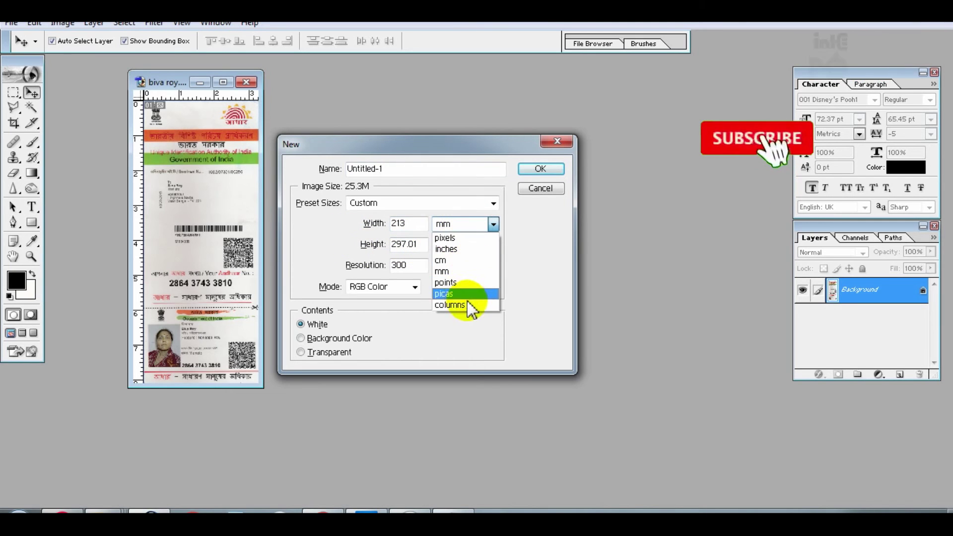
click(459, 234)
double_click(420, 246)
text(213)
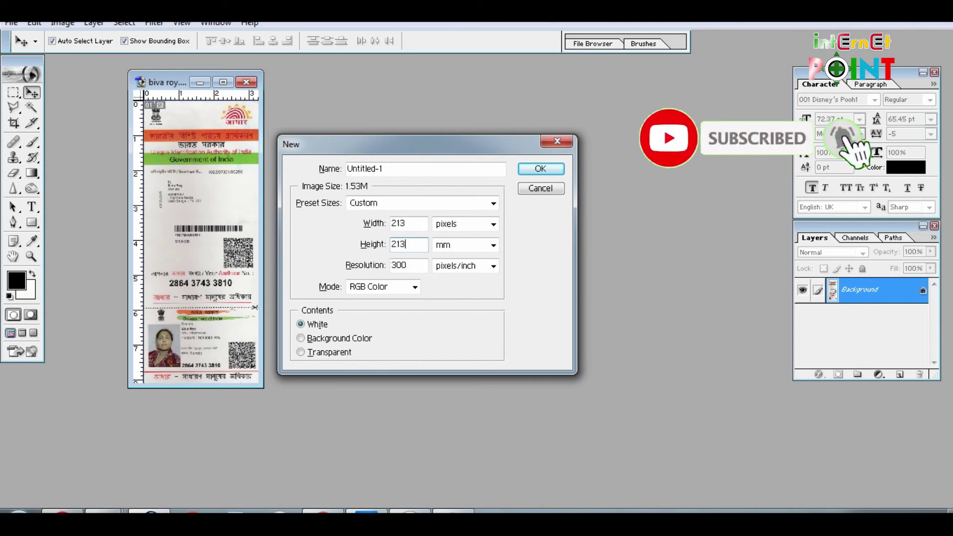
click(472, 245)
click(478, 254)
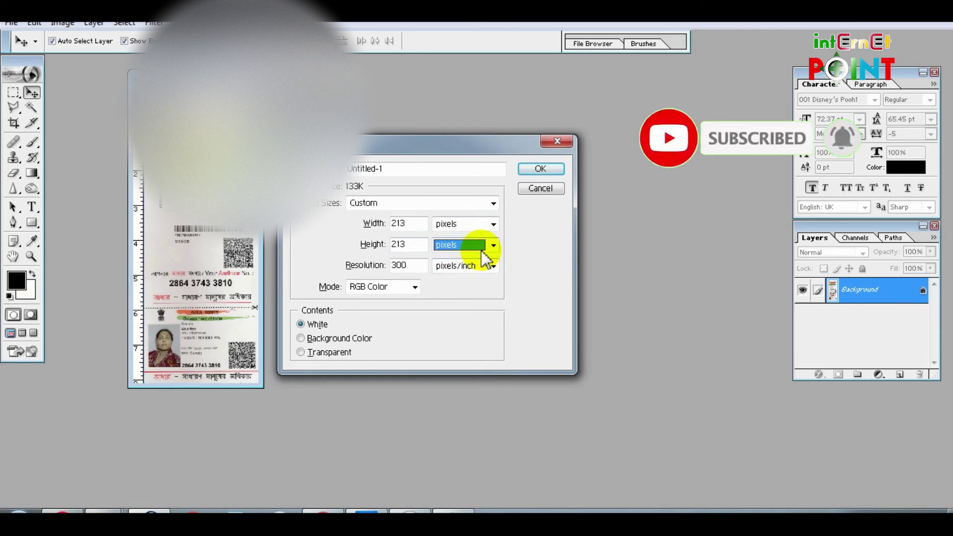
click(542, 169)
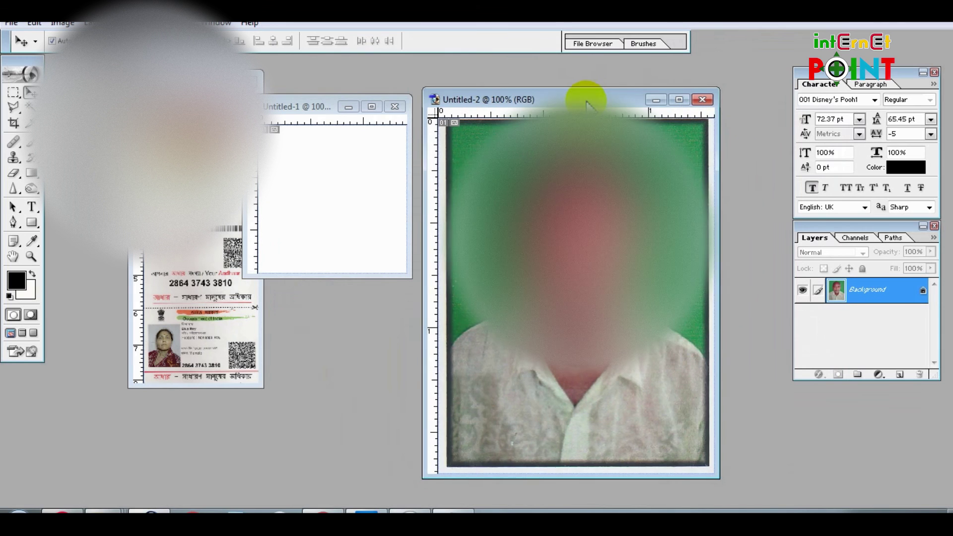
Place the scanned photo into Untitled-1 as a layer and shrink it with Free Transform
drag(579, 90, 346, 178)
click(372, 107)
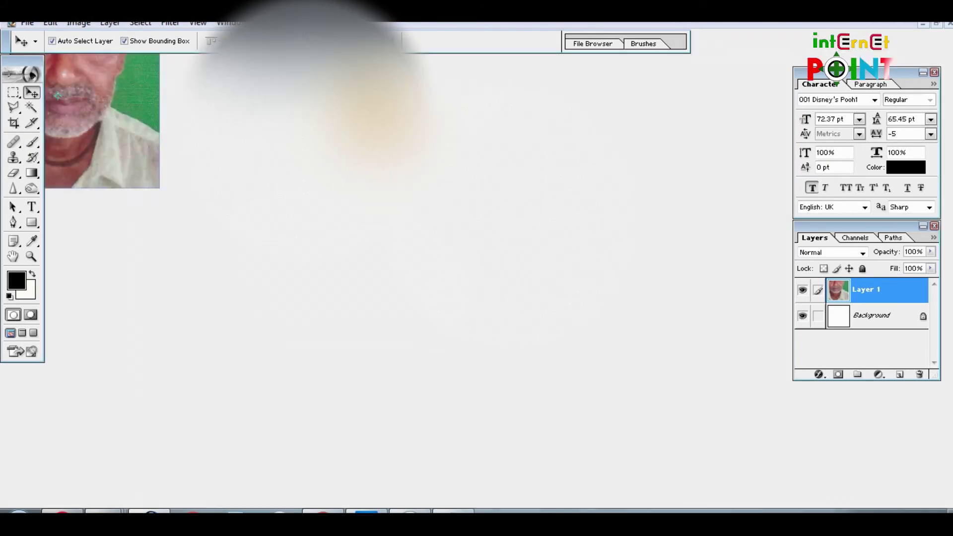
drag(601, 434, 546, 347)
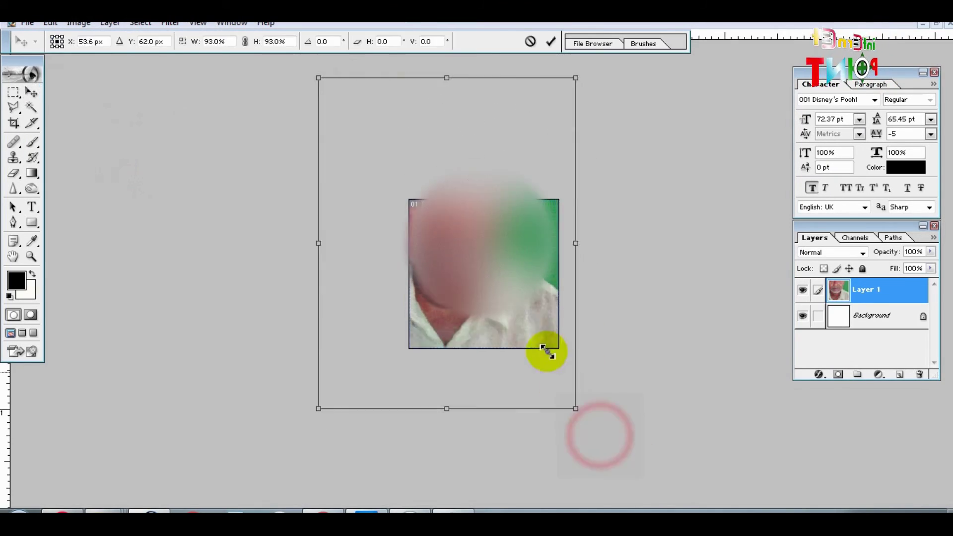
click(548, 38)
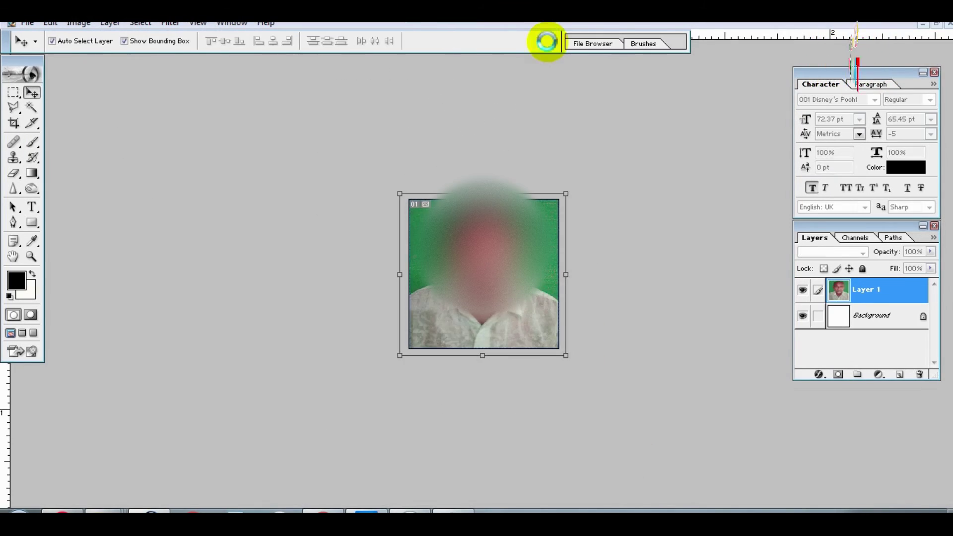
Brighten the photo's highlights with a Levels adjustment
click(77, 22)
click(114, 59)
click(234, 59)
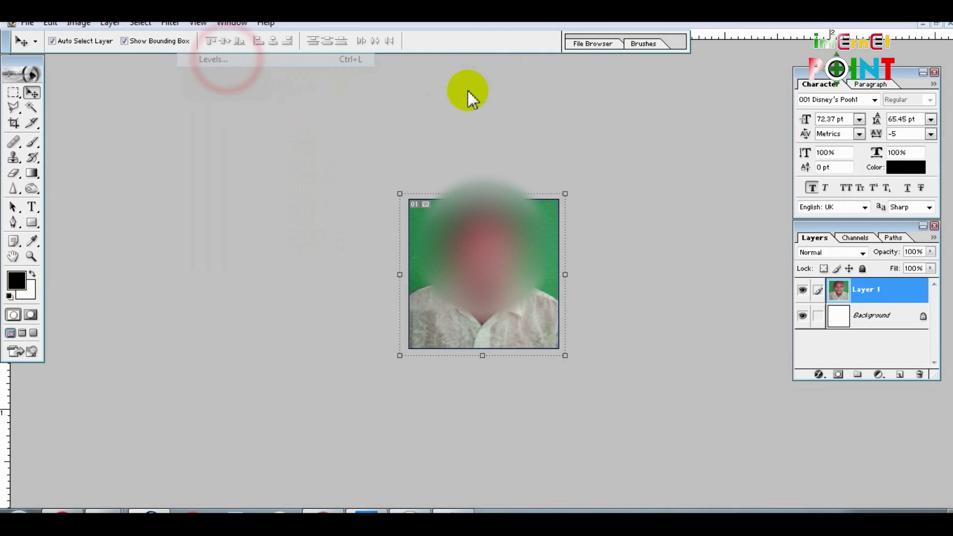
drag(839, 183, 826, 185)
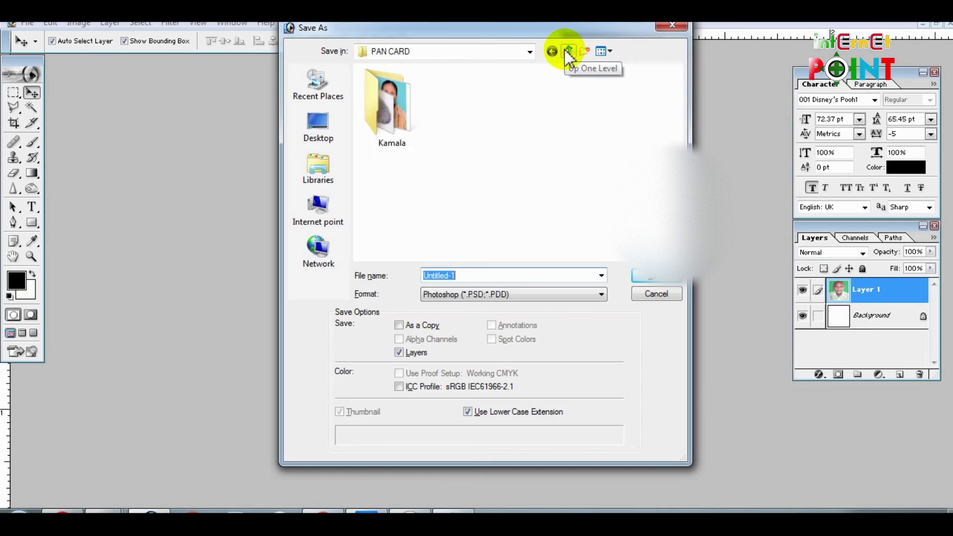
Save the photo as a JPEG copy in the PAN CARD folder
click(525, 293)
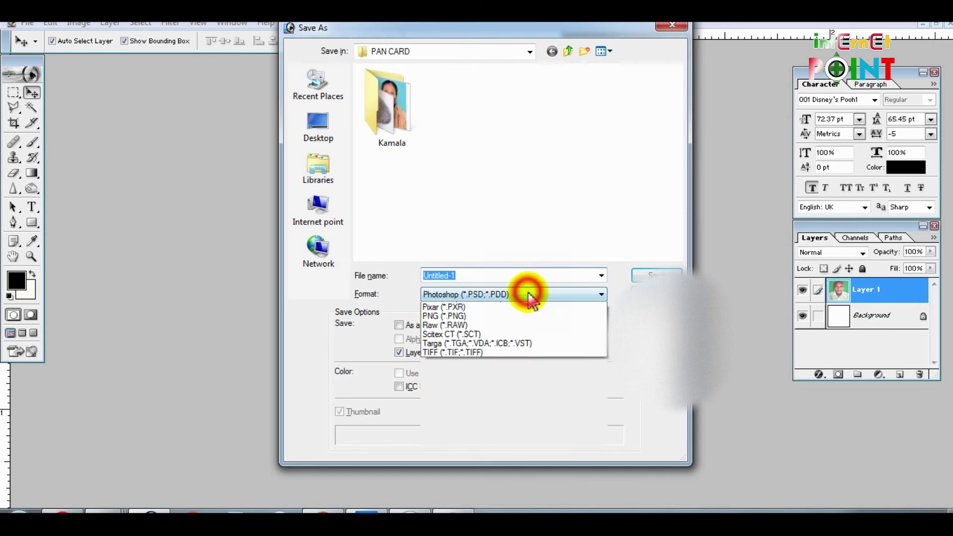
click(503, 361)
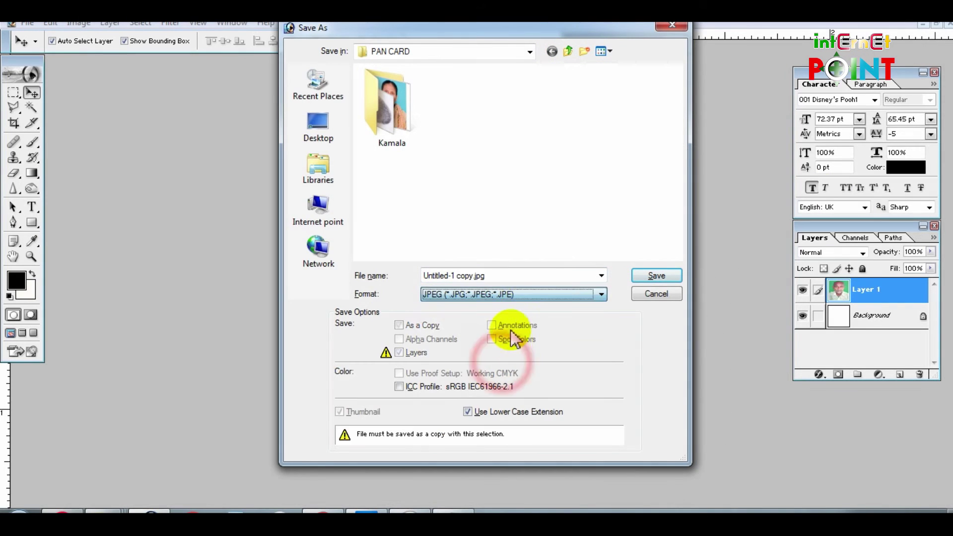
click(519, 276)
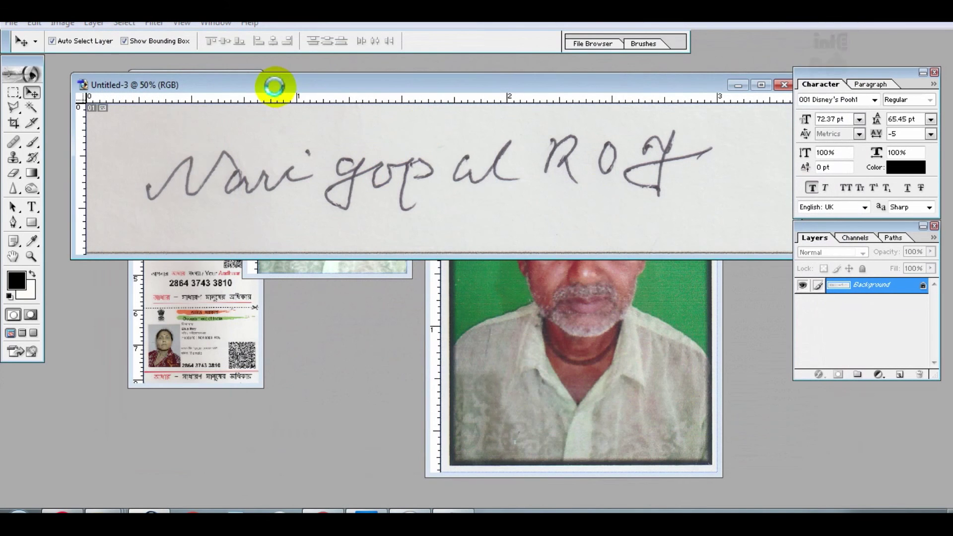
Apply Auto Contrast to the signature scan to whiten its background
click(62, 22)
mouse_move(102, 65)
click(226, 88)
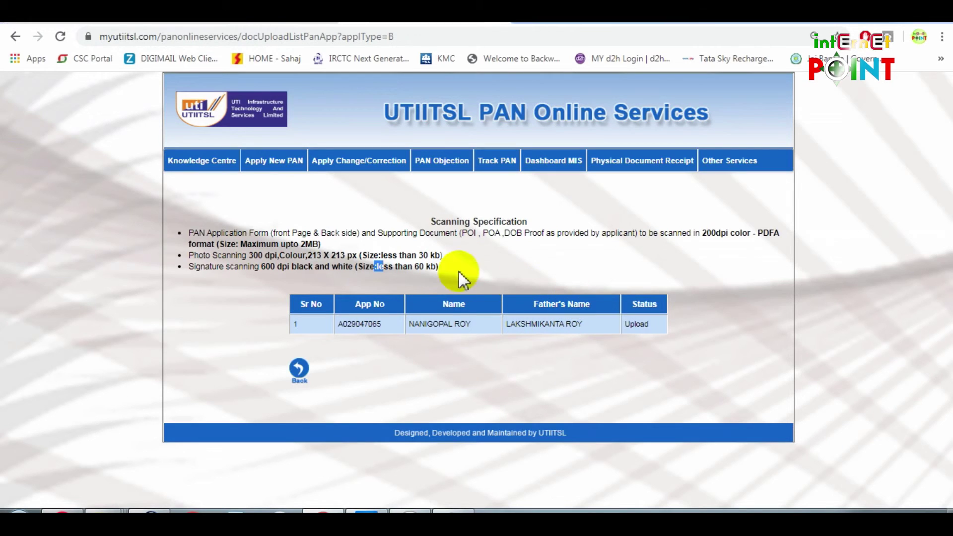
Attach application form.pdf, the photo JPG and the signature JPG, then upload them
click(640, 328)
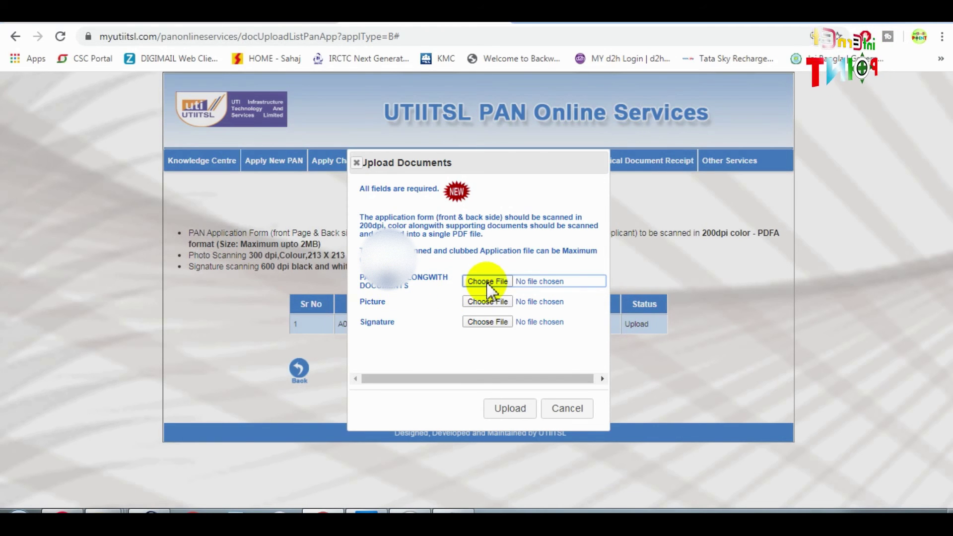
click(498, 299)
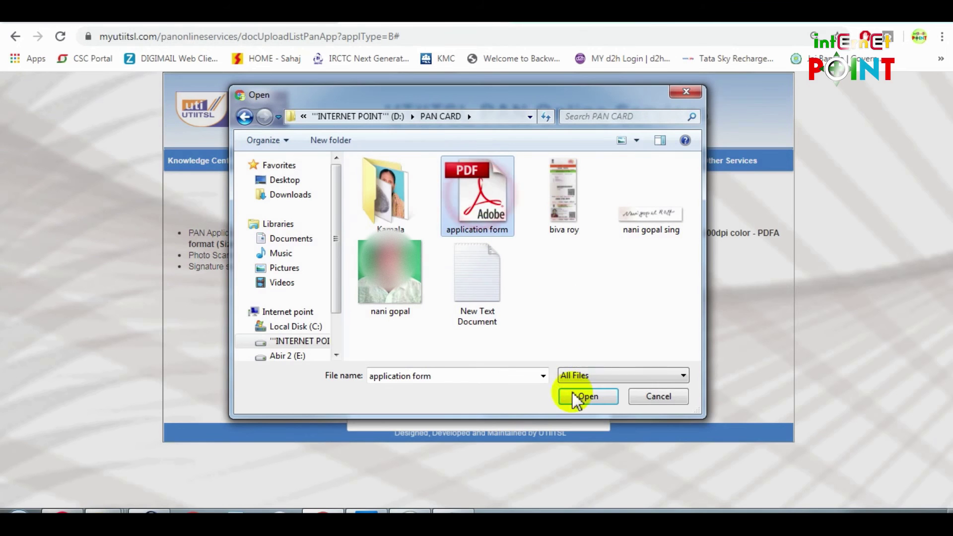
click(582, 397)
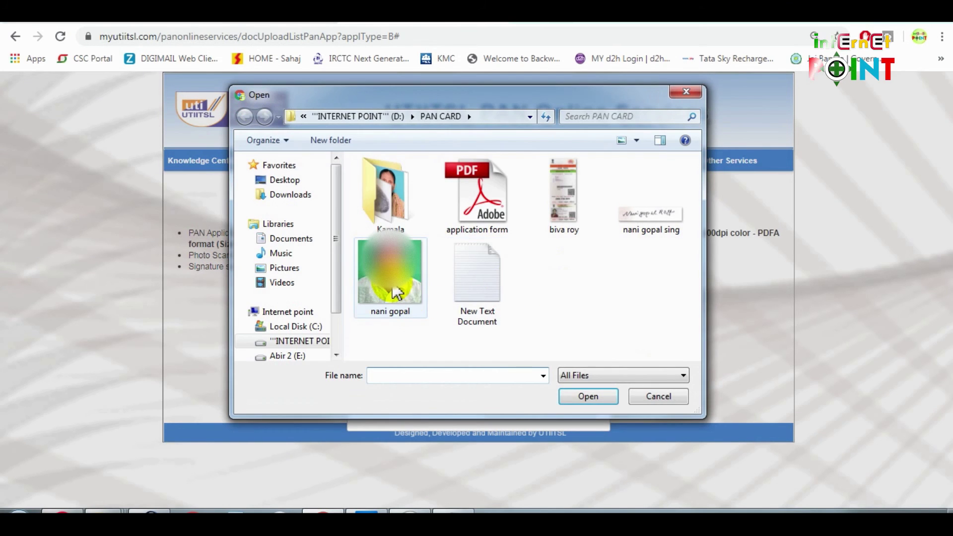
click(639, 215)
click(583, 397)
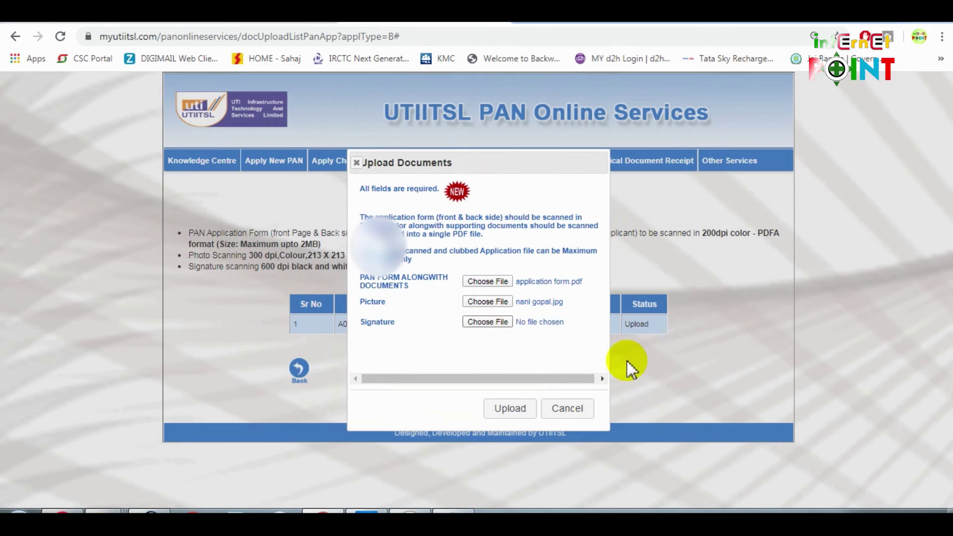
click(508, 415)
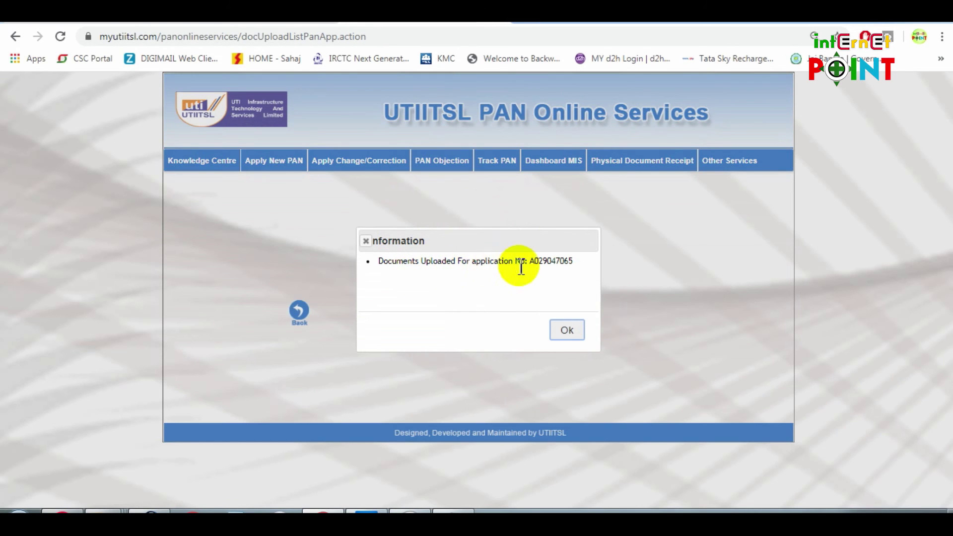
Dismiss the upload confirmation showing no pending cases and return to the UTIITSL home page
drag(405, 263, 561, 266)
click(537, 282)
click(570, 334)
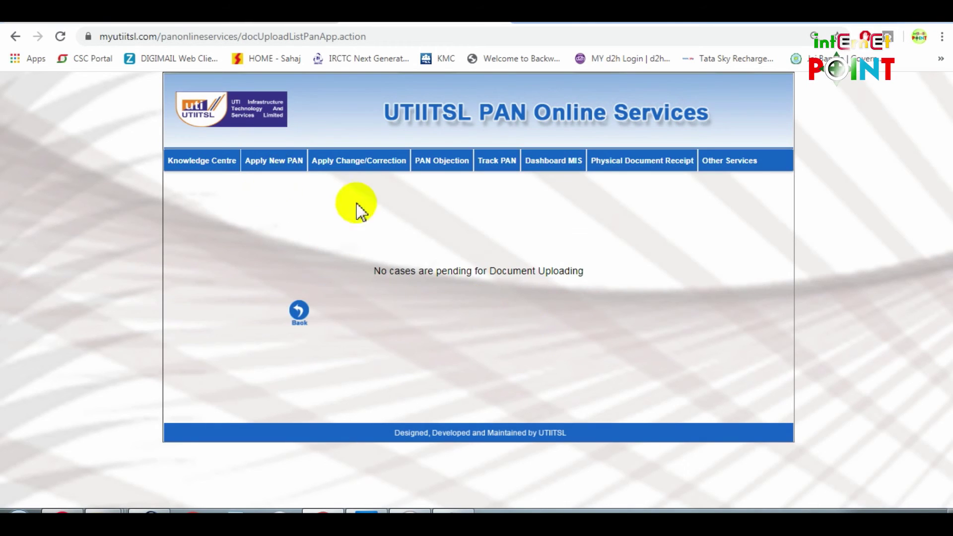
mouse_move(266, 162)
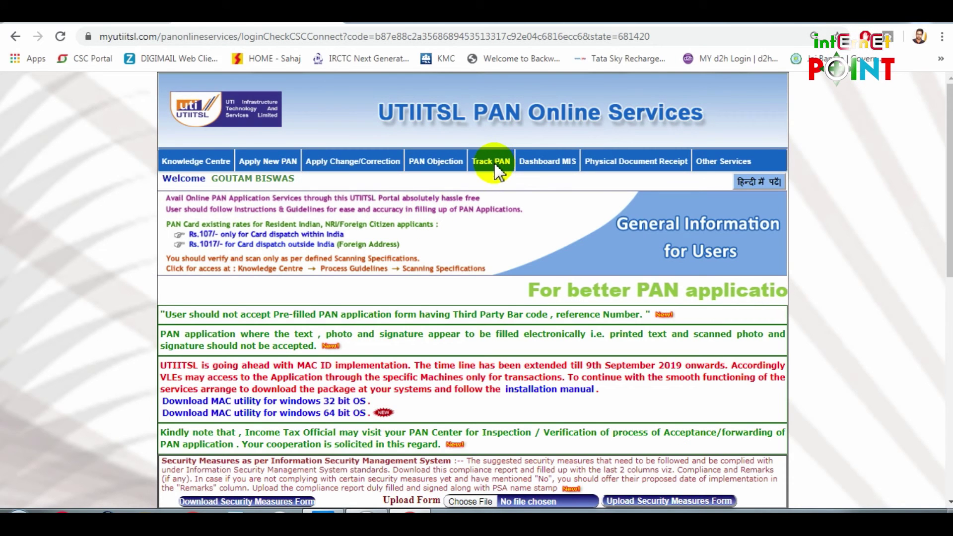
Look up the application status under Track PAN using the saved application number
click(494, 166)
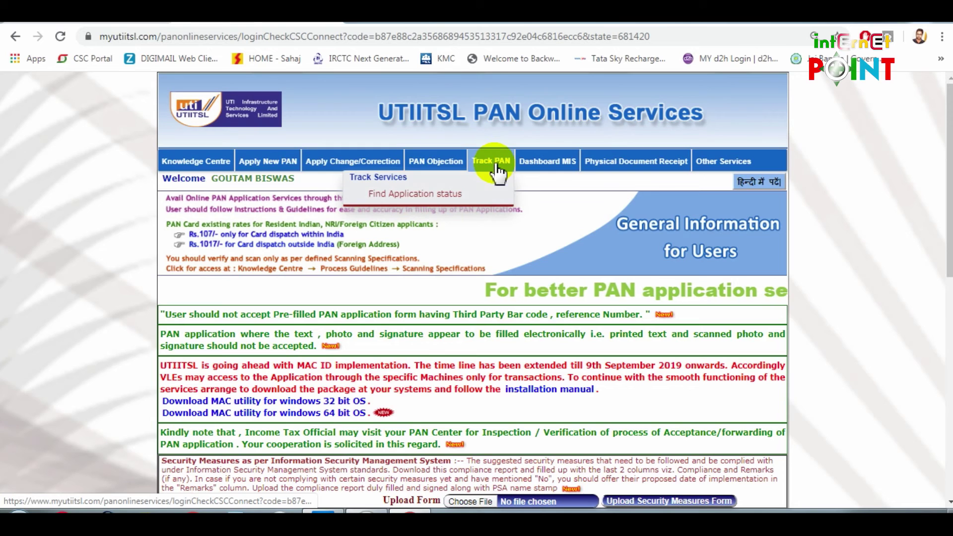
click(435, 195)
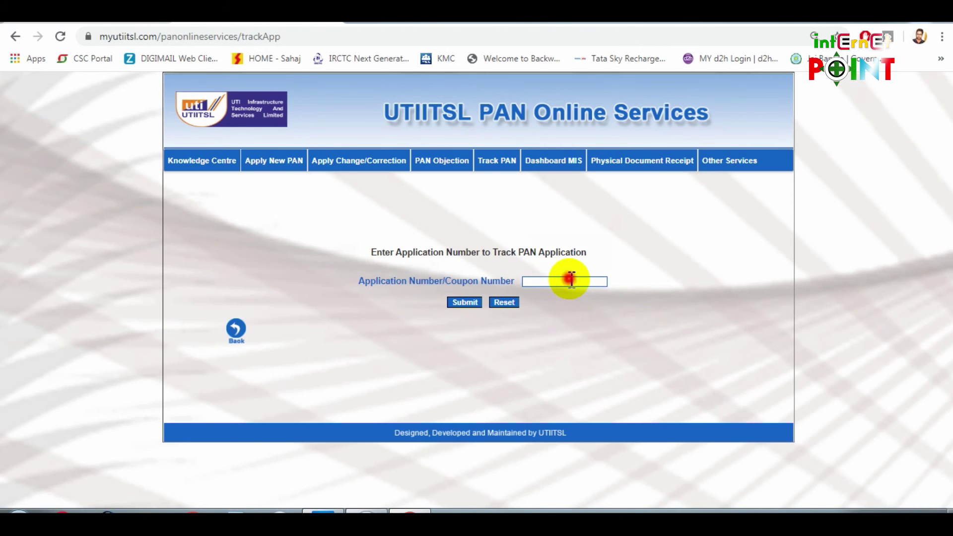
click(571, 280)
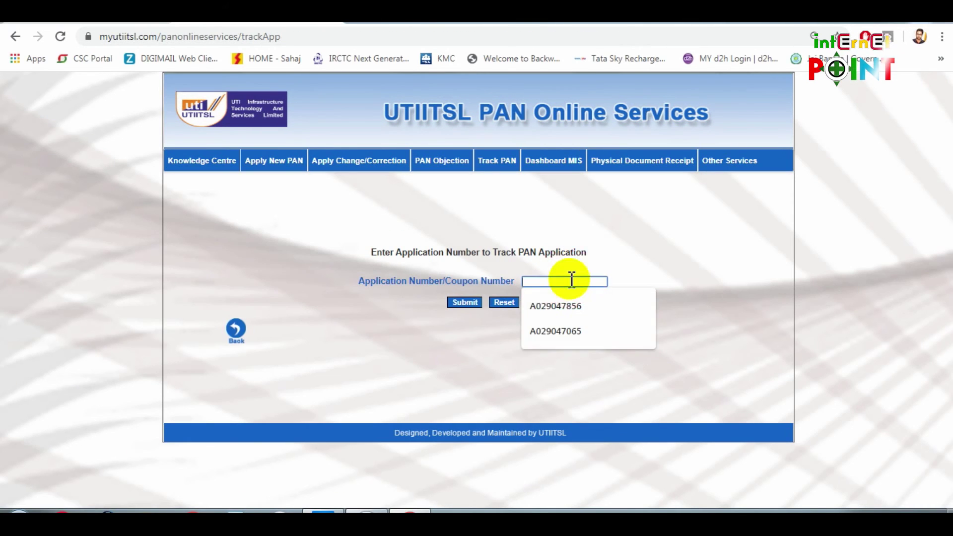
click(601, 331)
click(466, 302)
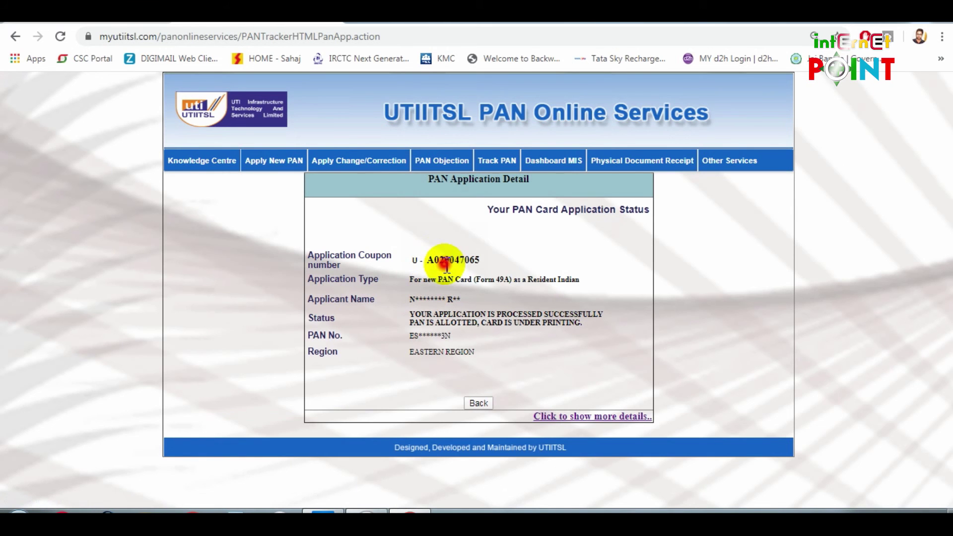
Review the status showing the PAN allotted and expand the stage-wise processing details
drag(447, 267, 433, 262)
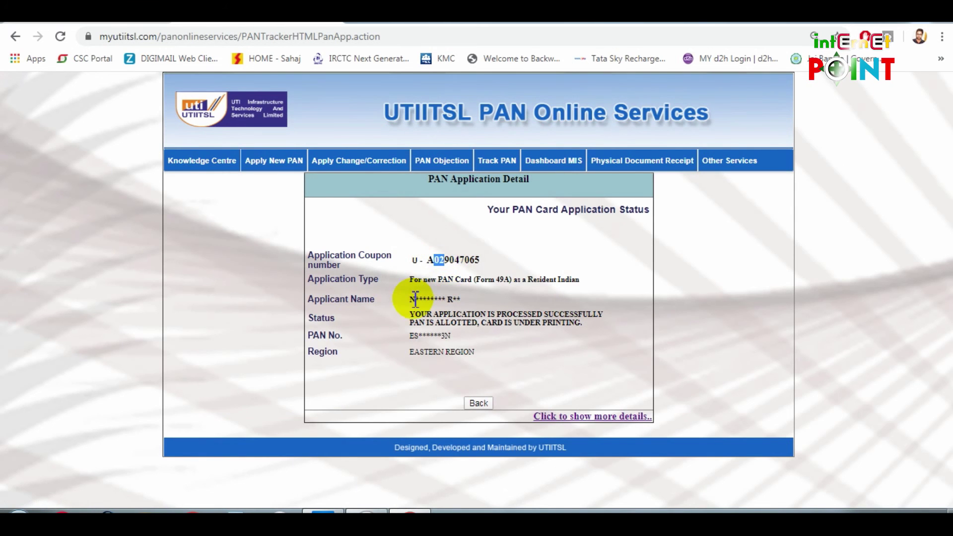
drag(412, 299, 470, 305)
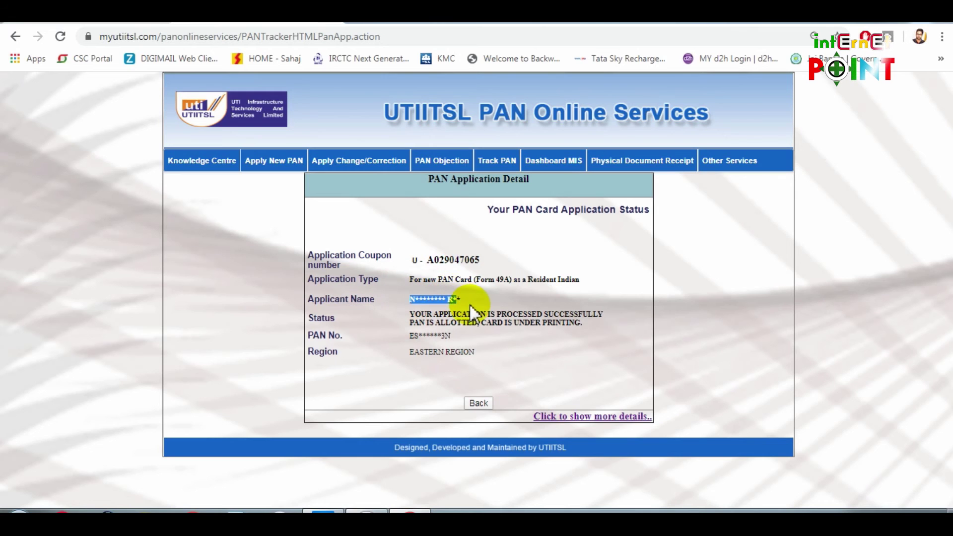
click(421, 347)
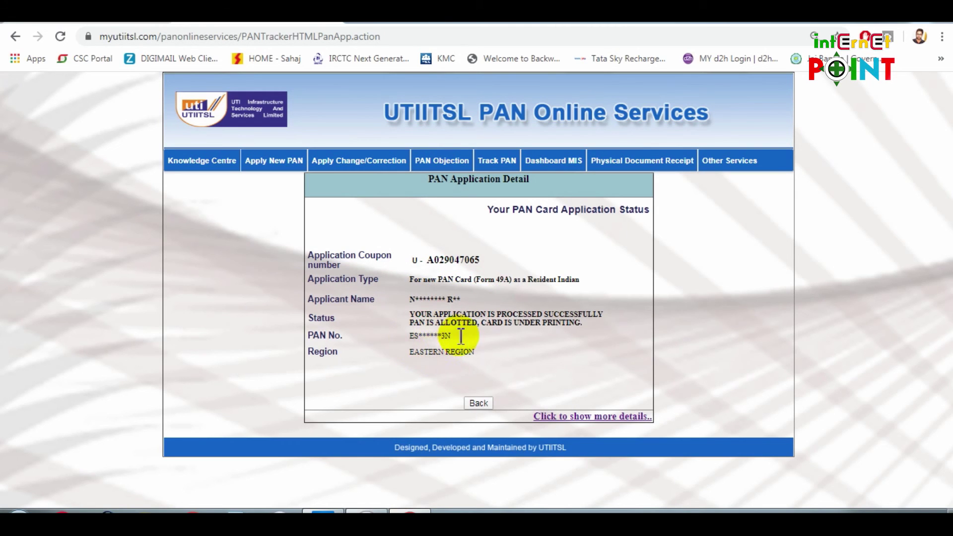
click(594, 433)
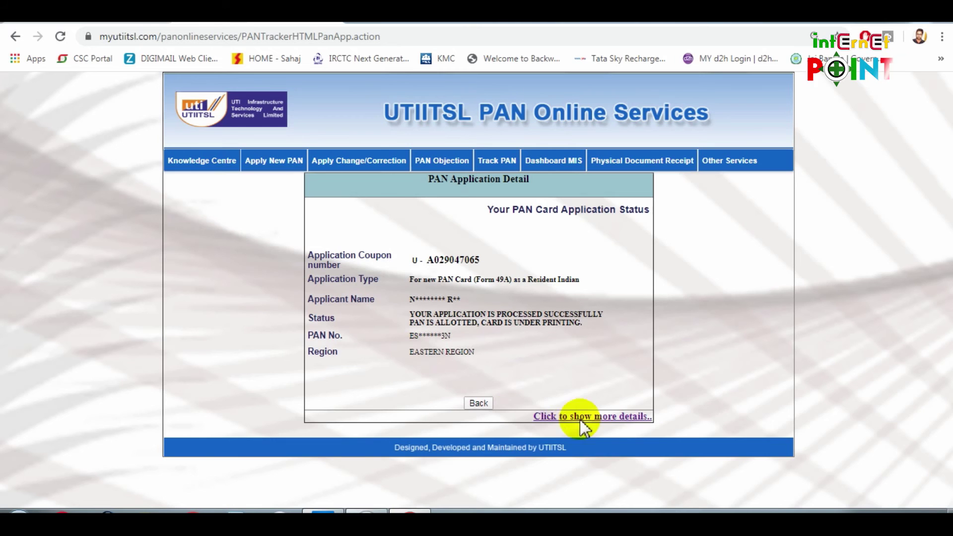
click(607, 417)
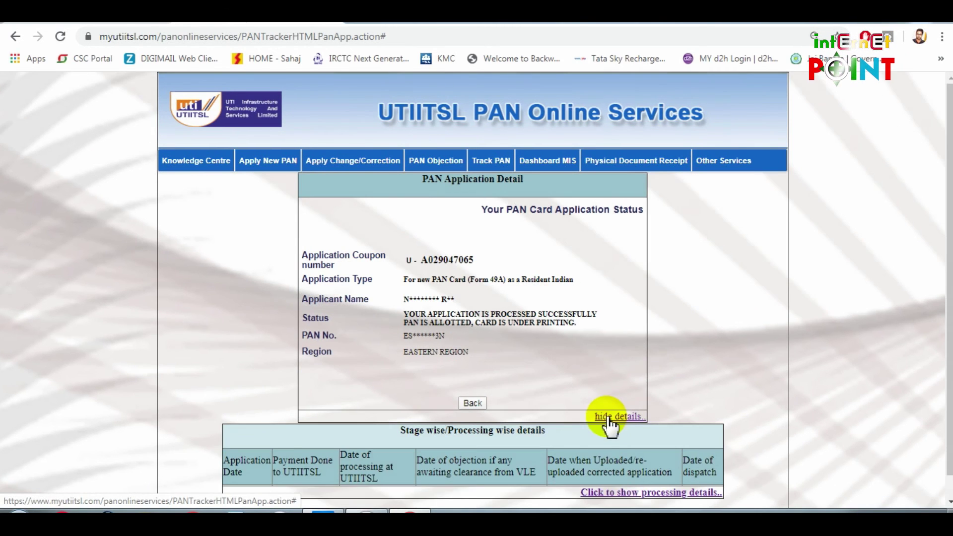
scroll(369, 455, down, 1)
click(630, 469)
scroll(516, 507, down, 2)
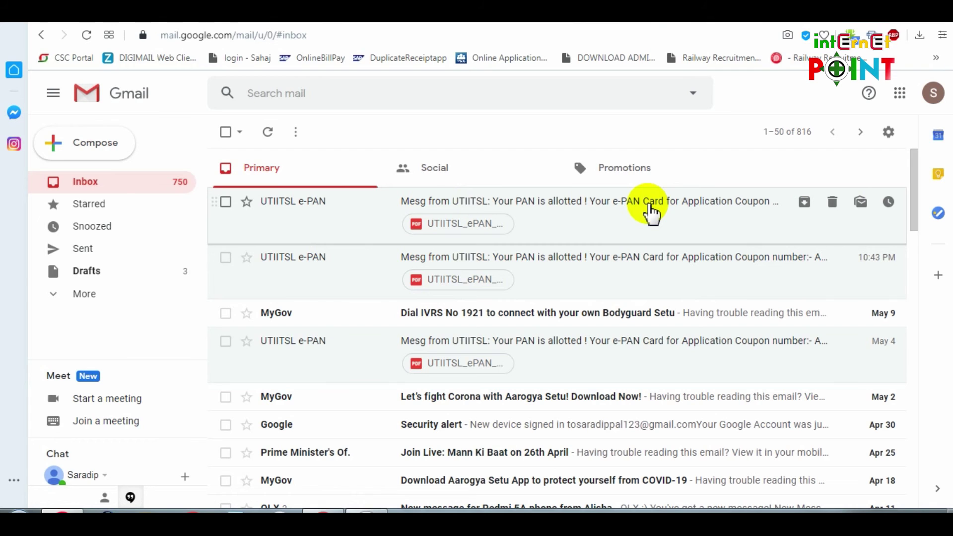
Download the e-PAN PDF from the latest UTIITSL email and show it in Downloads
click(650, 212)
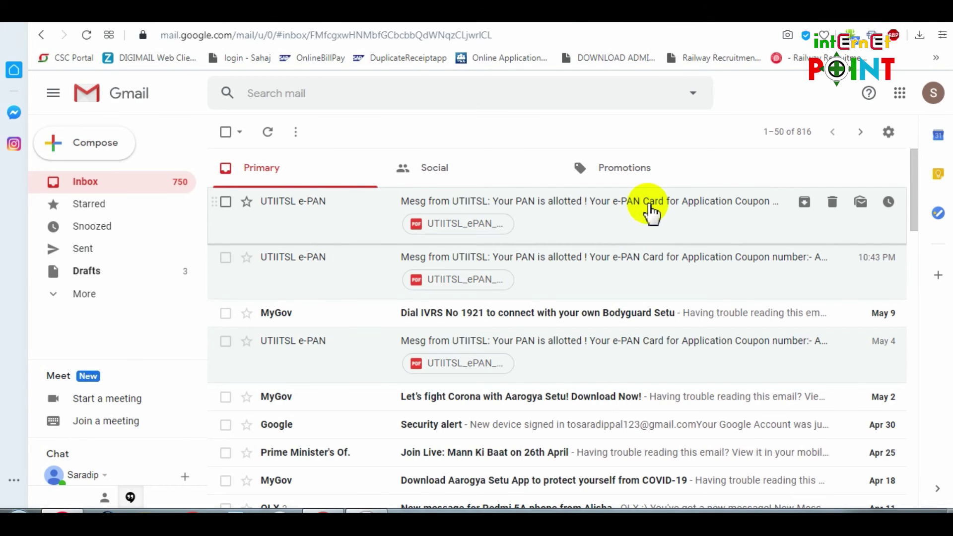
scroll(616, 239, down, 2)
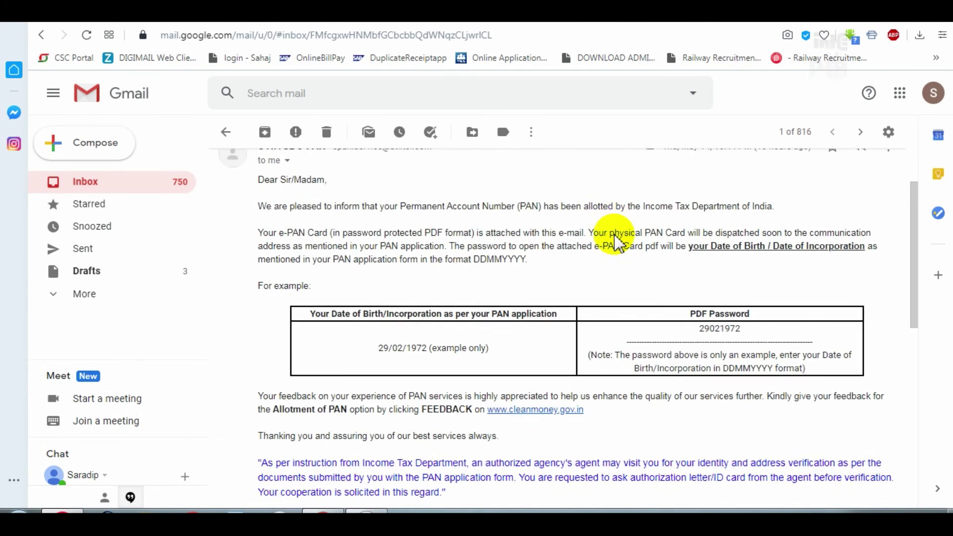
scroll(615, 241, down, 7)
mouse_move(311, 471)
scroll(311, 472, down, 2)
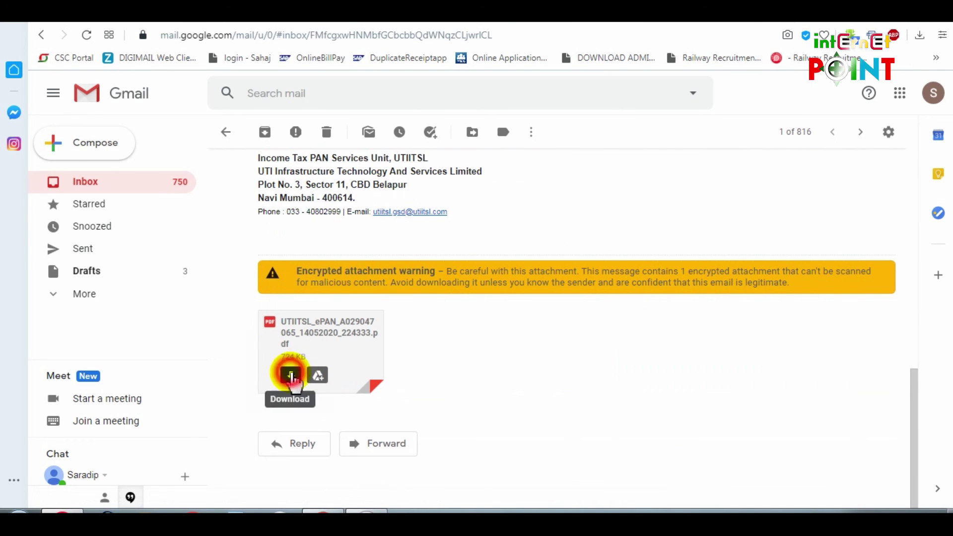
click(292, 376)
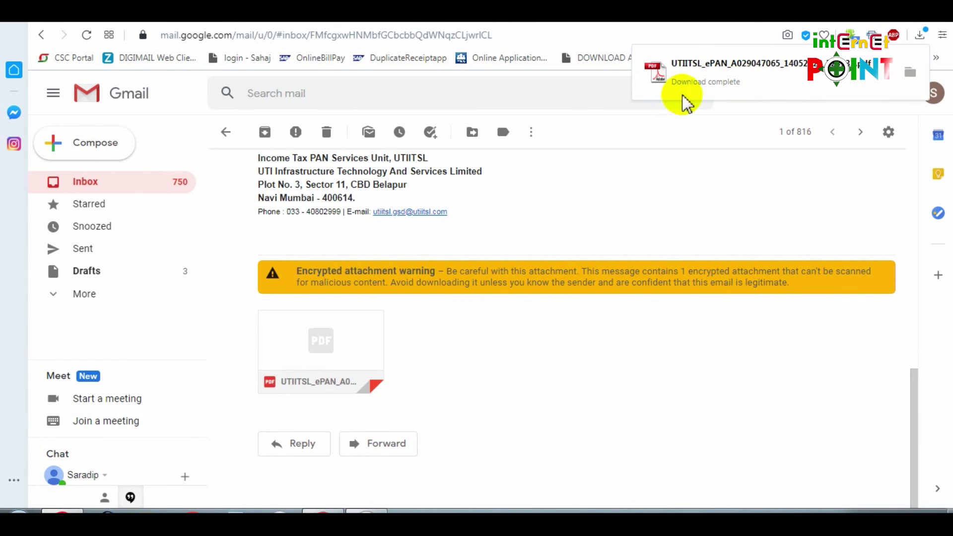
click(911, 87)
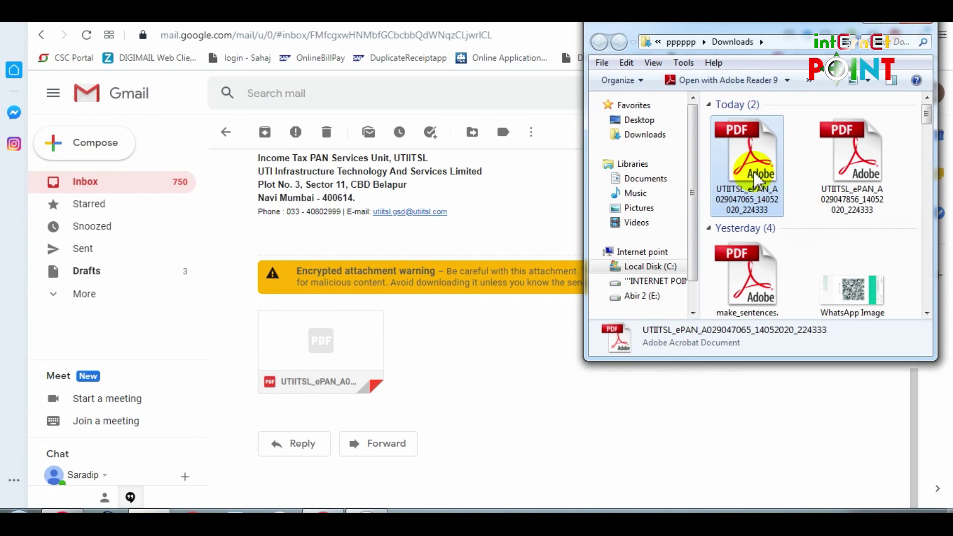
Open the e-PAN PDF in Adobe Reader, entering its document open password
double_click(754, 179)
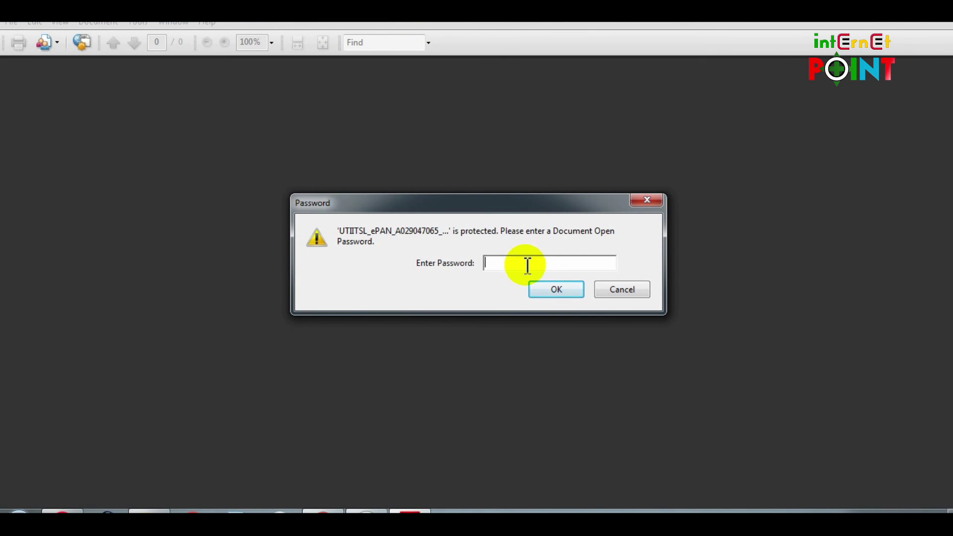
text(**)
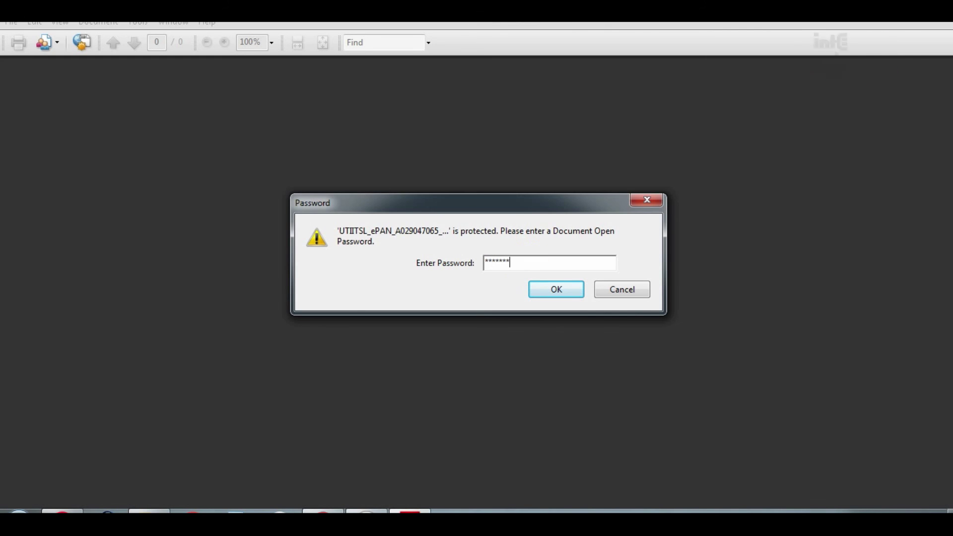
key(Return)
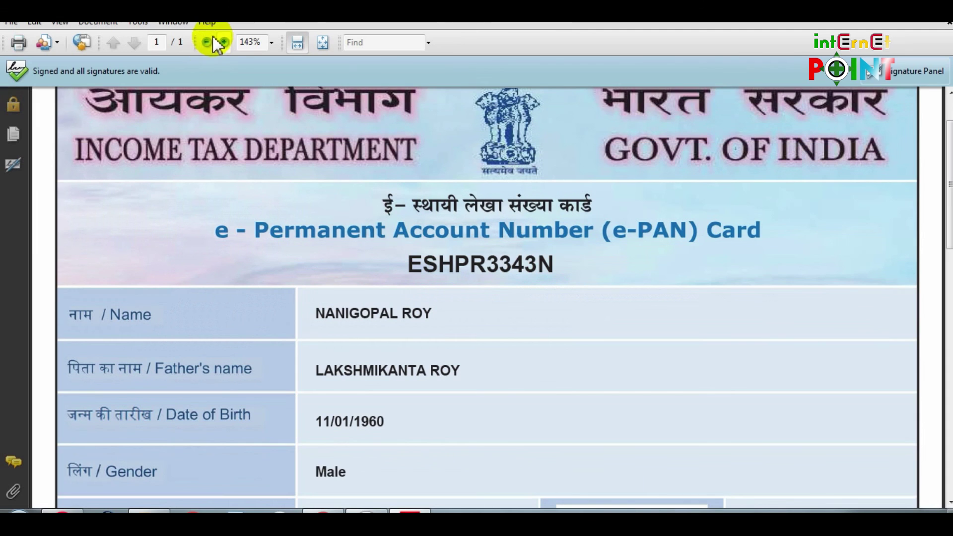
View the e-PAN at 100%, scrolling through the card images and checking the valid signature
click(207, 42)
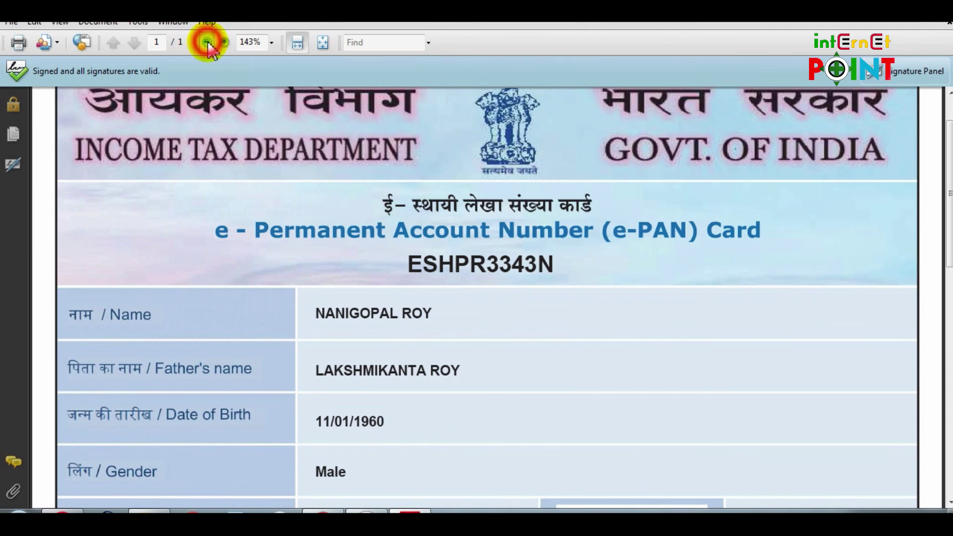
click(208, 43)
click(208, 43)
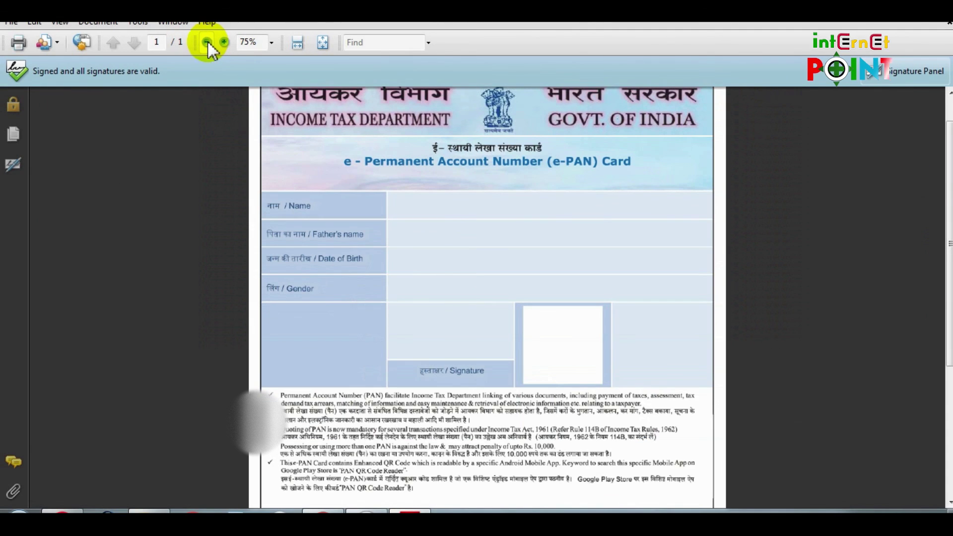
click(227, 44)
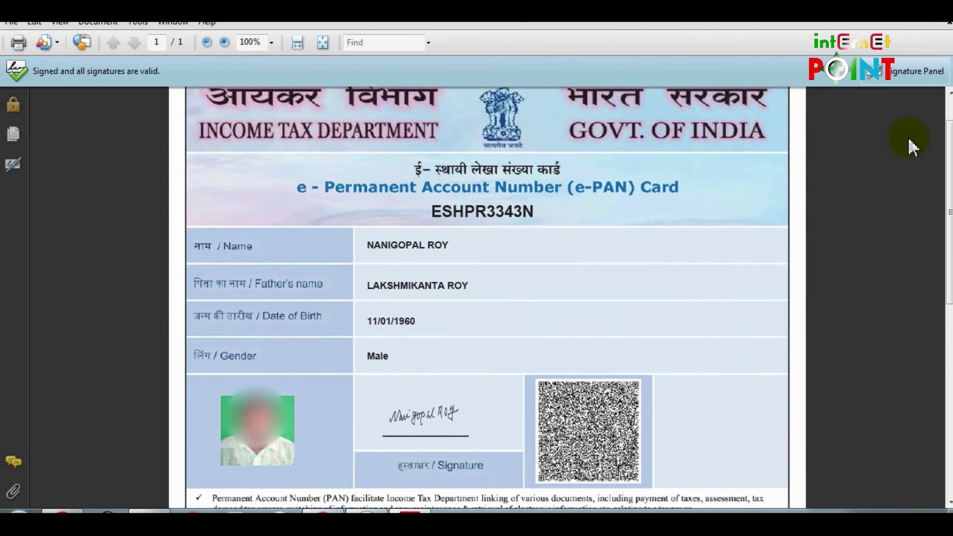
scroll(948, 169, down, 5)
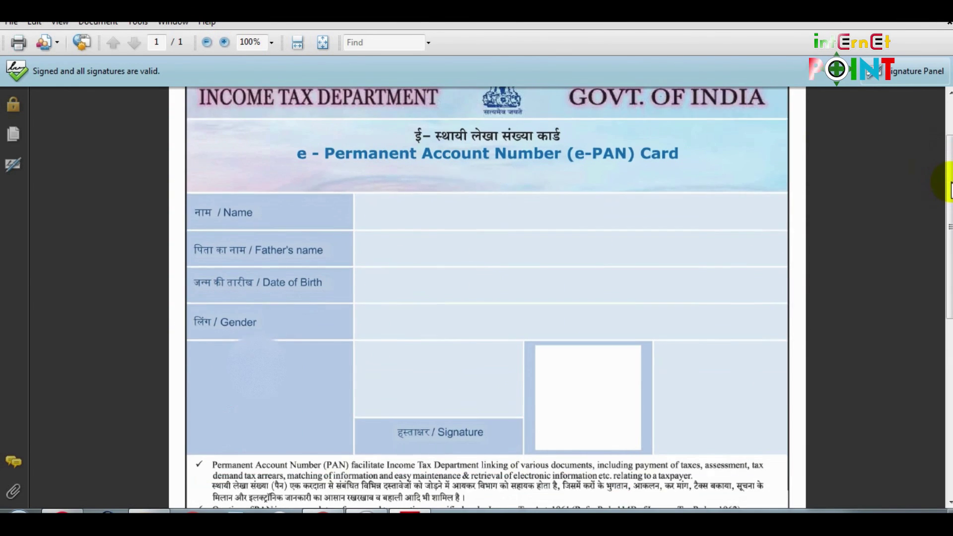
scroll(636, 256, down, 10)
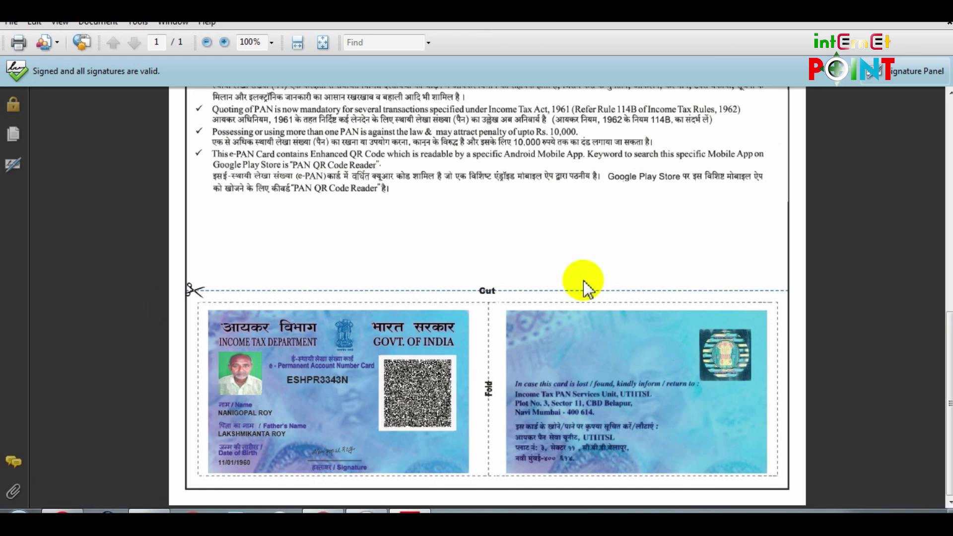
scroll(615, 288, up, 12)
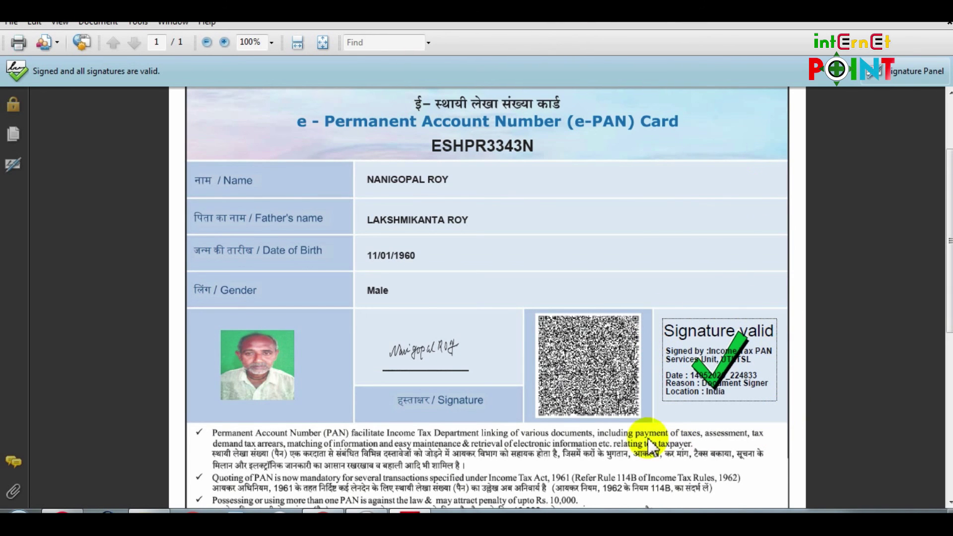
drag(710, 330, 730, 382)
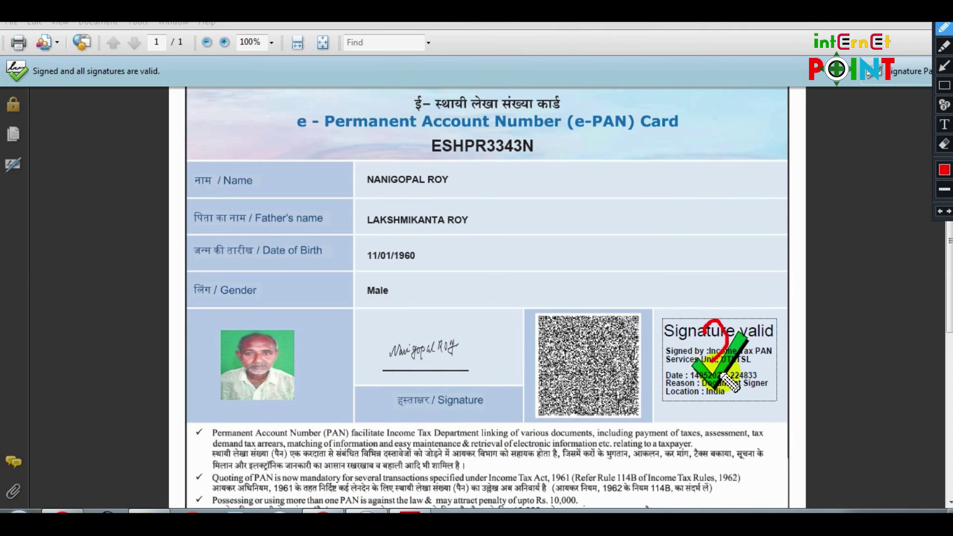
click(722, 392)
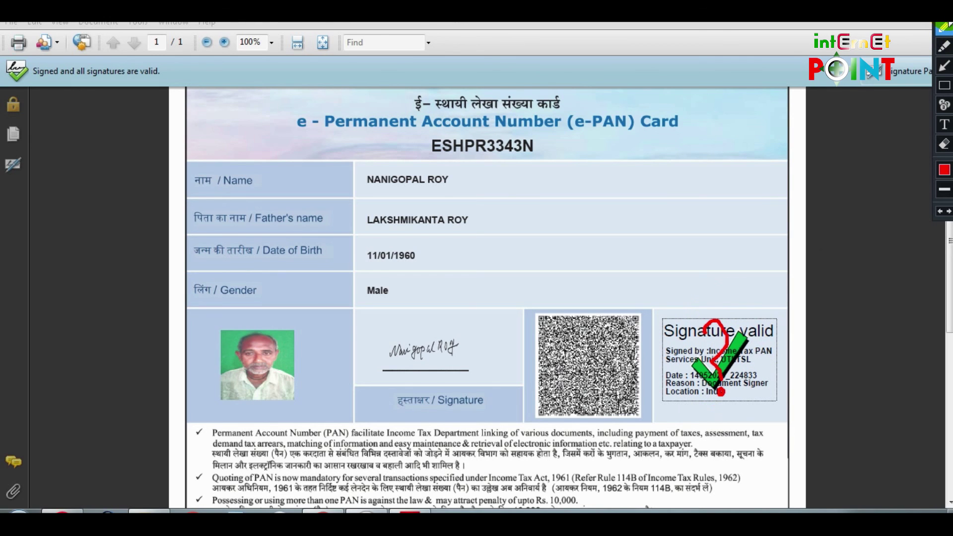
Check the e-PAN signature's validation status and open its Signature Properties and certificate
click(445, 312)
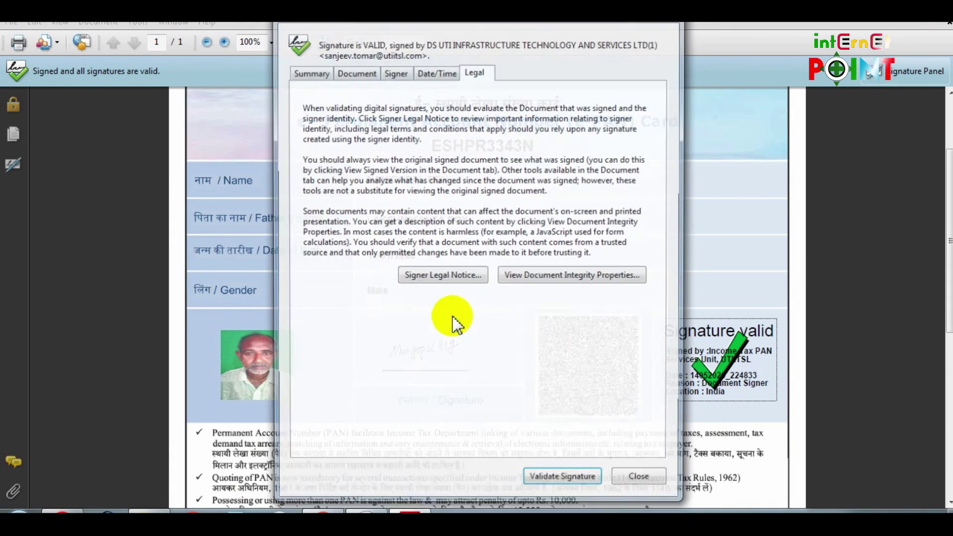
click(675, 23)
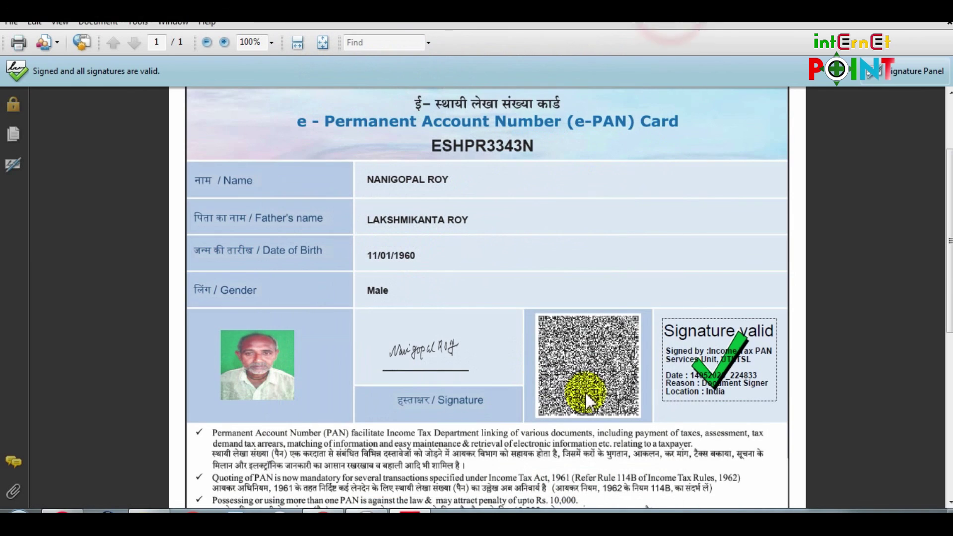
click(762, 357)
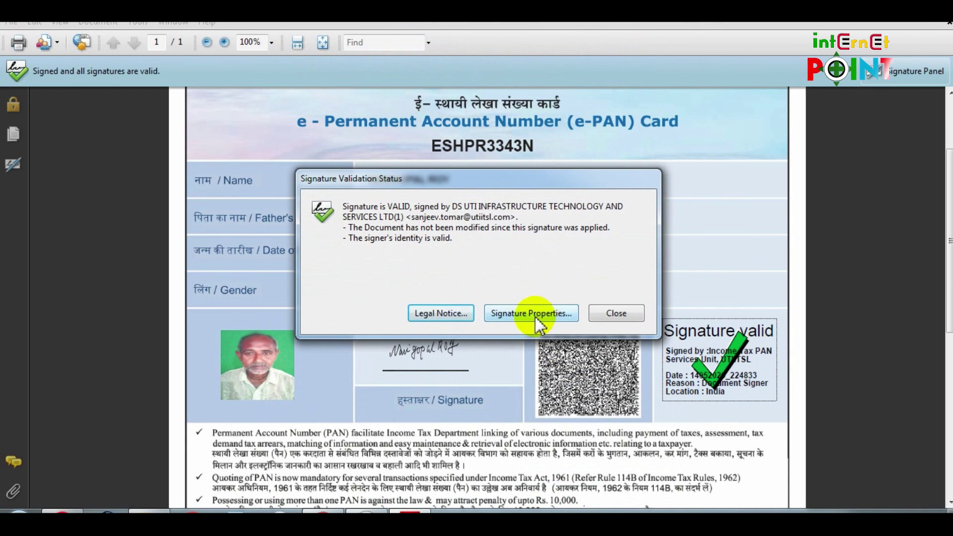
click(537, 314)
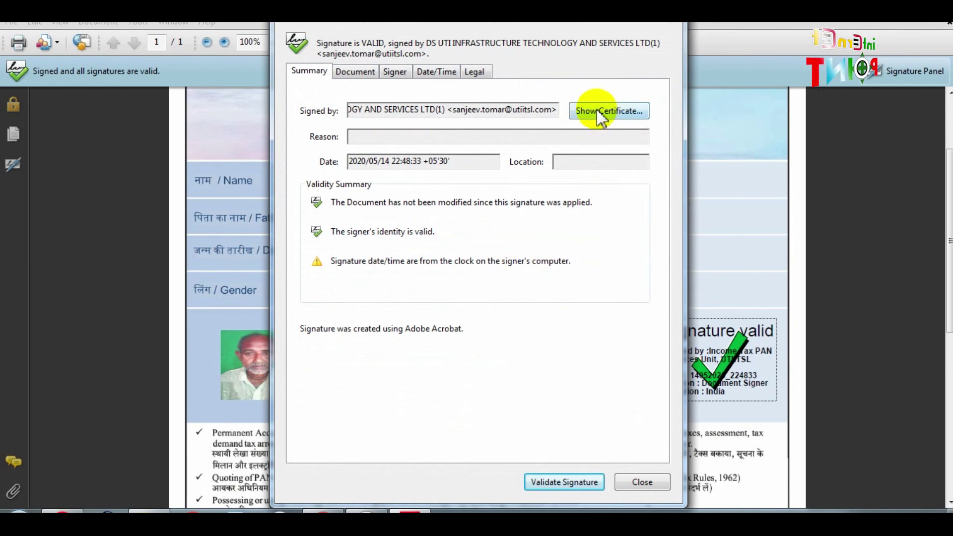
click(624, 111)
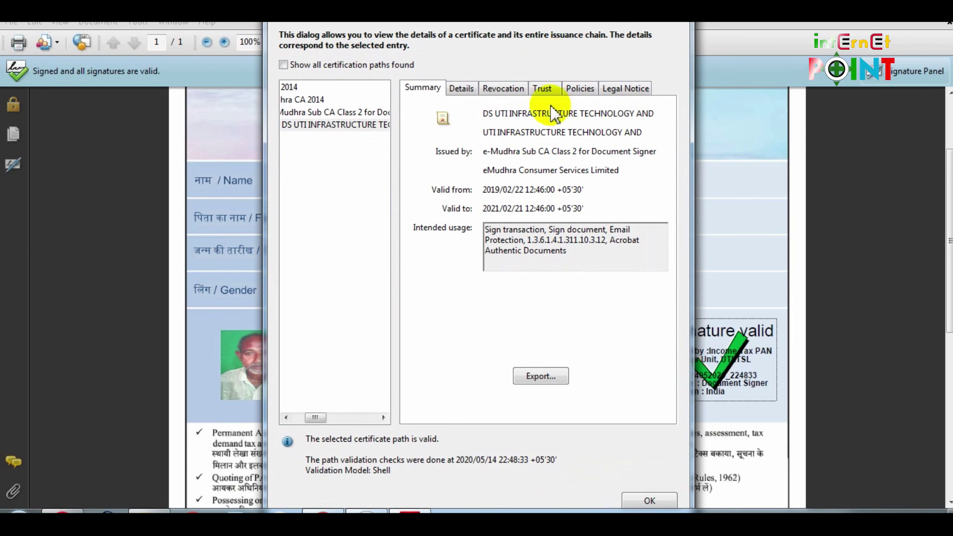
Review the certificate's Trust settings, then re-validate the signature and close its properties
click(604, 14)
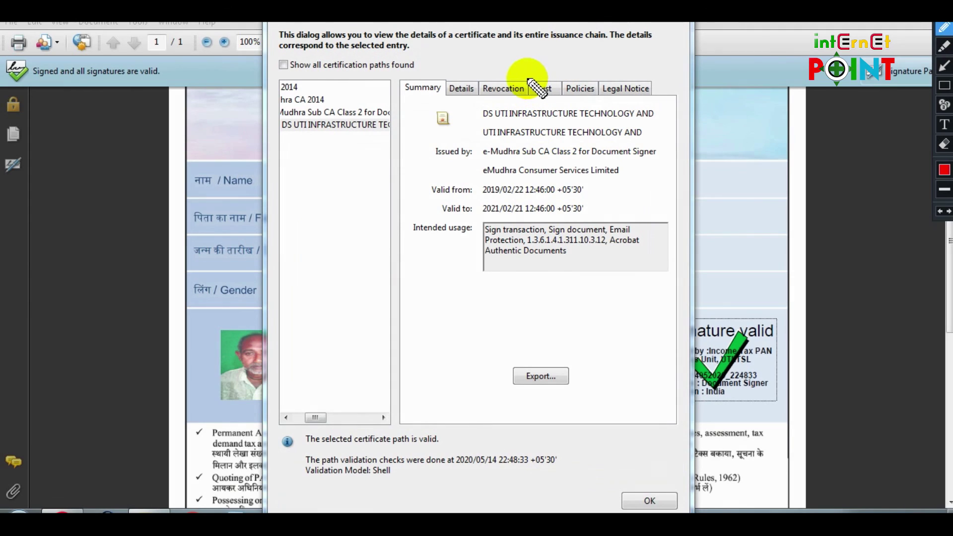
click(946, 89)
drag(525, 75, 563, 102)
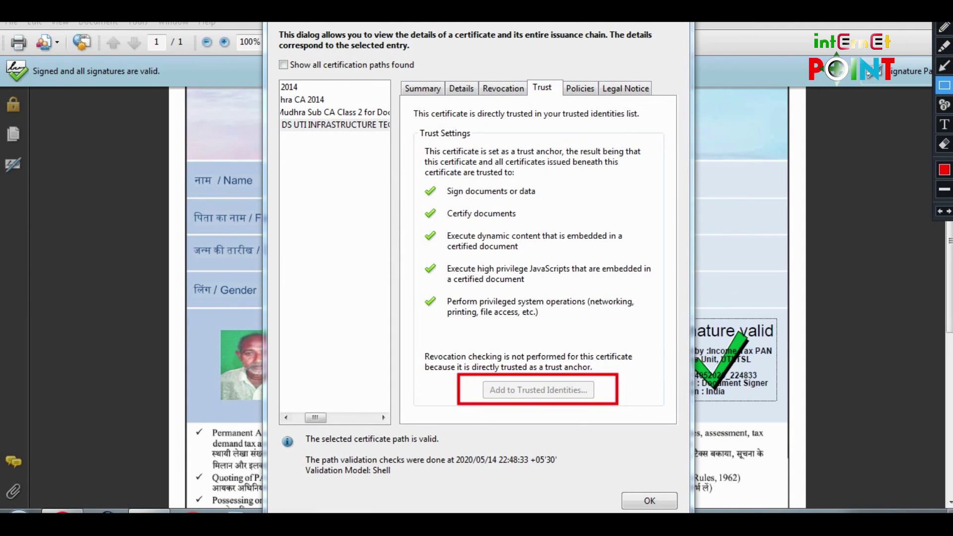
key(Escape)
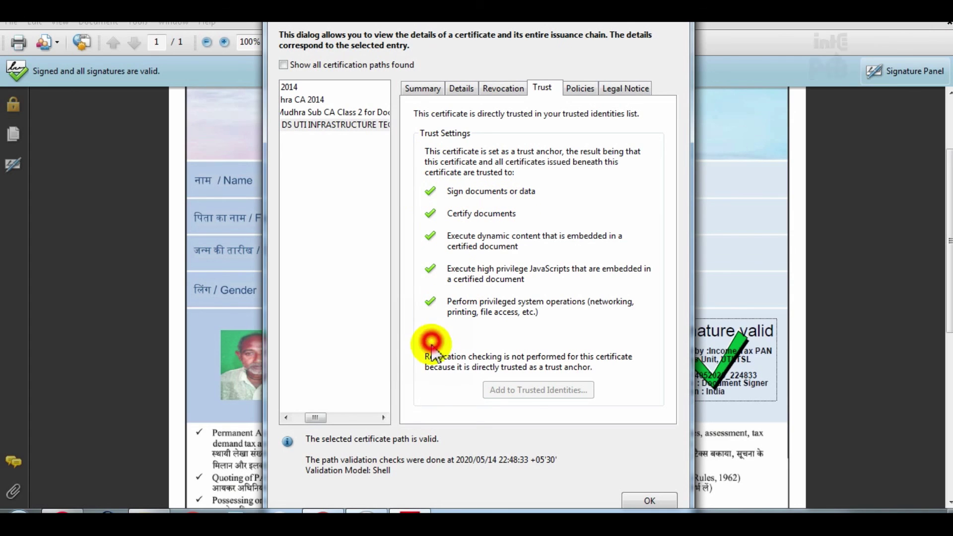
click(436, 379)
click(442, 412)
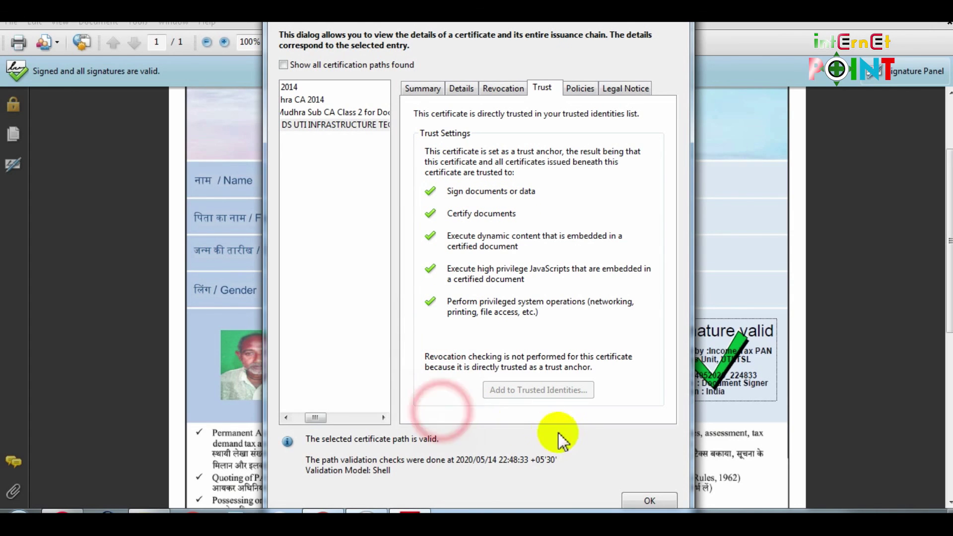
click(650, 500)
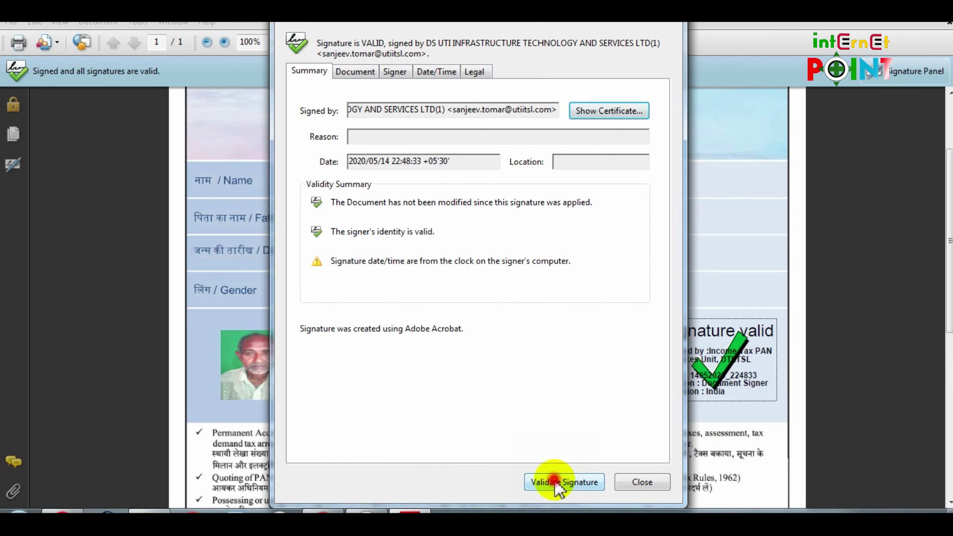
click(553, 484)
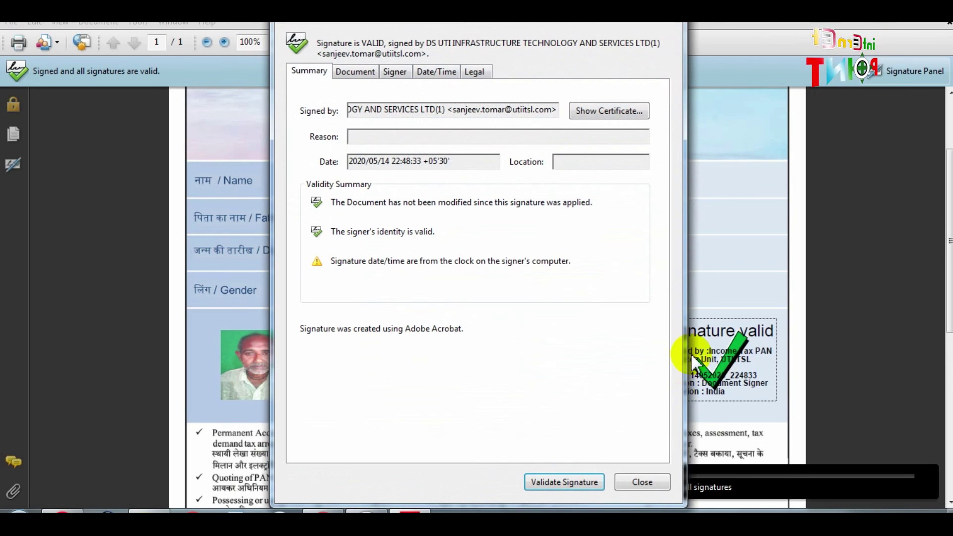
click(627, 486)
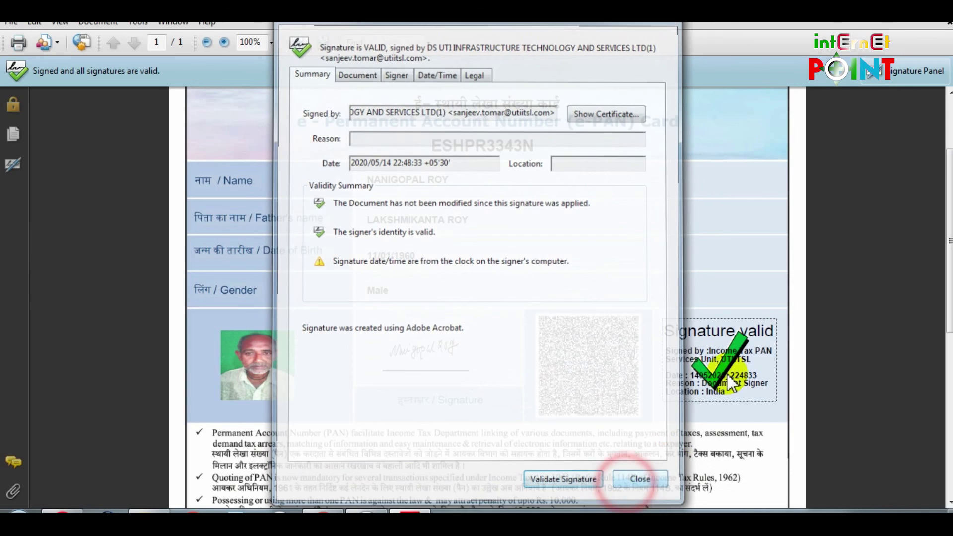